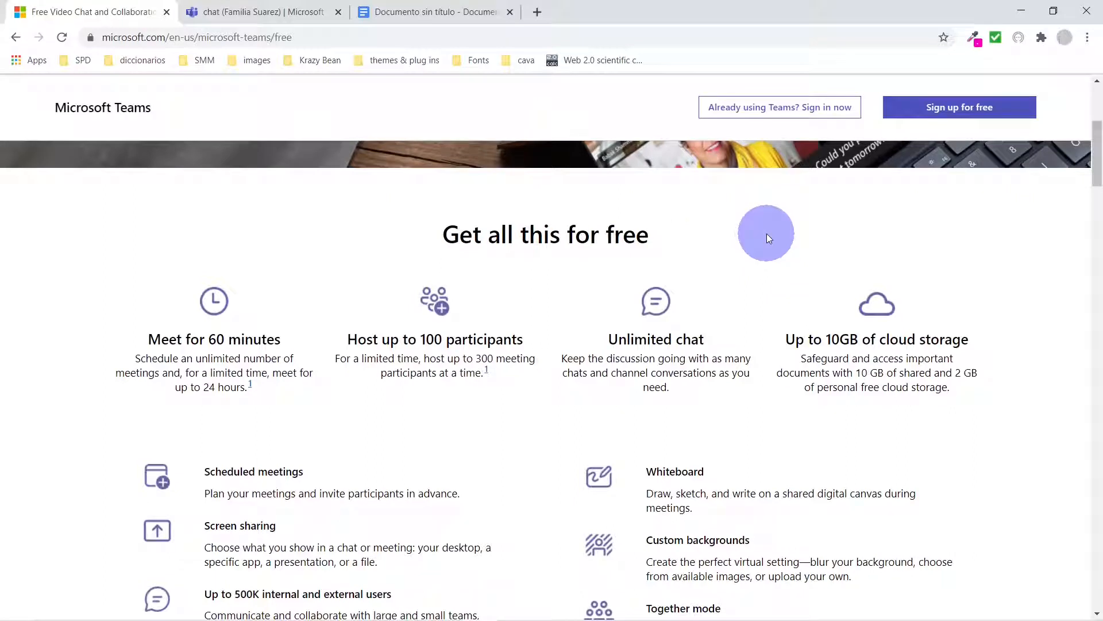
# - Review the features included in the free plan on the Microsoft Teams product page
pyautogui.scroll(-1, 765, 234)
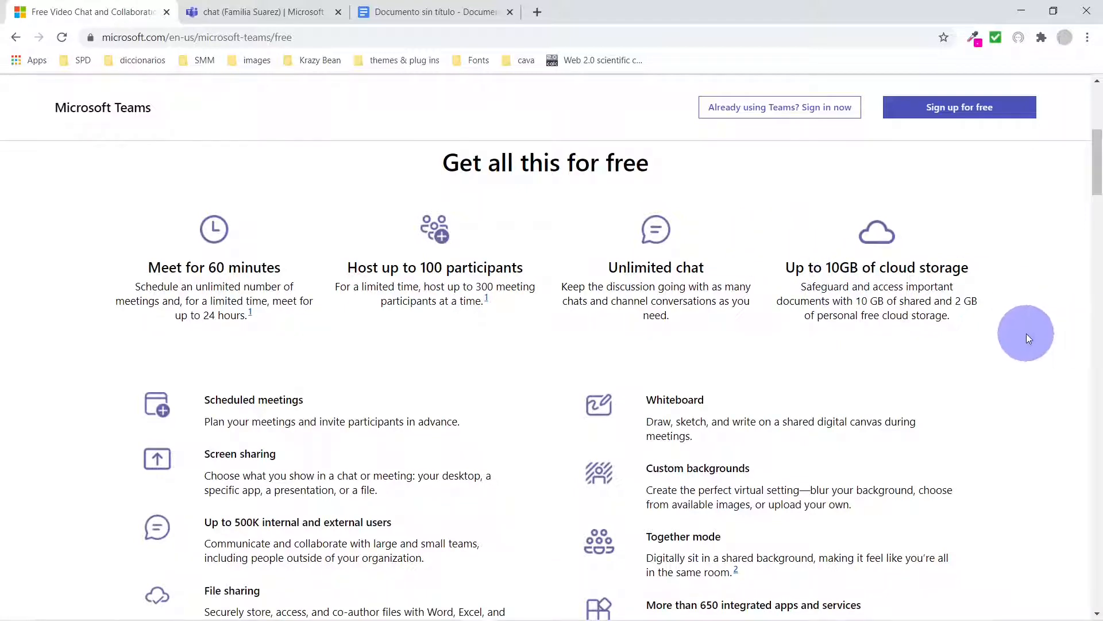
pyautogui.scroll(3, 1027, 336)
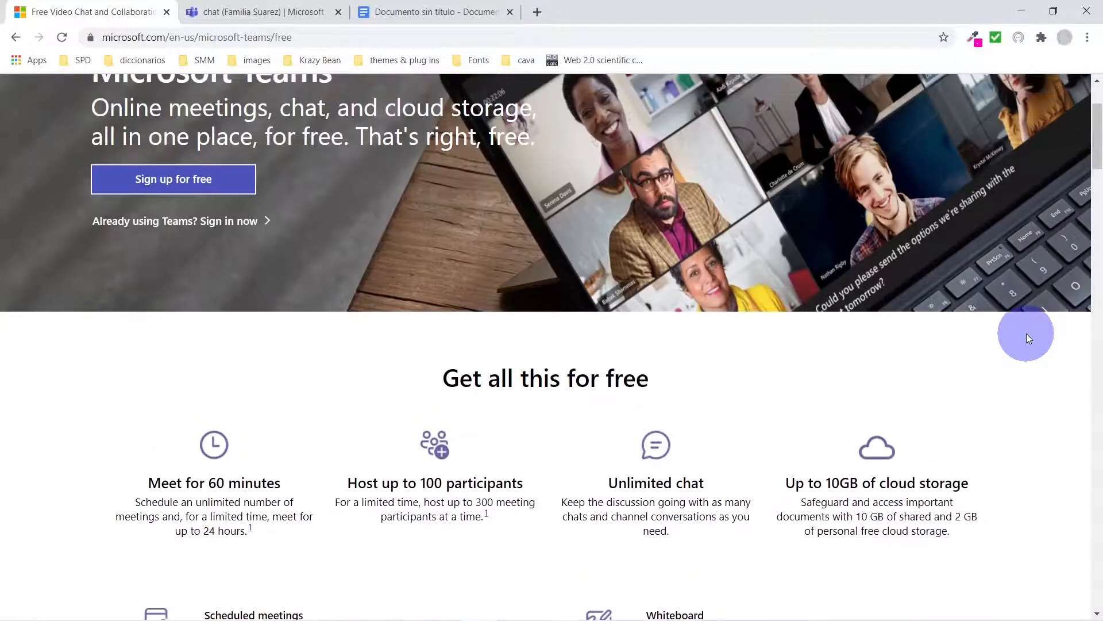
pyautogui.scroll(-5, 1028, 337)
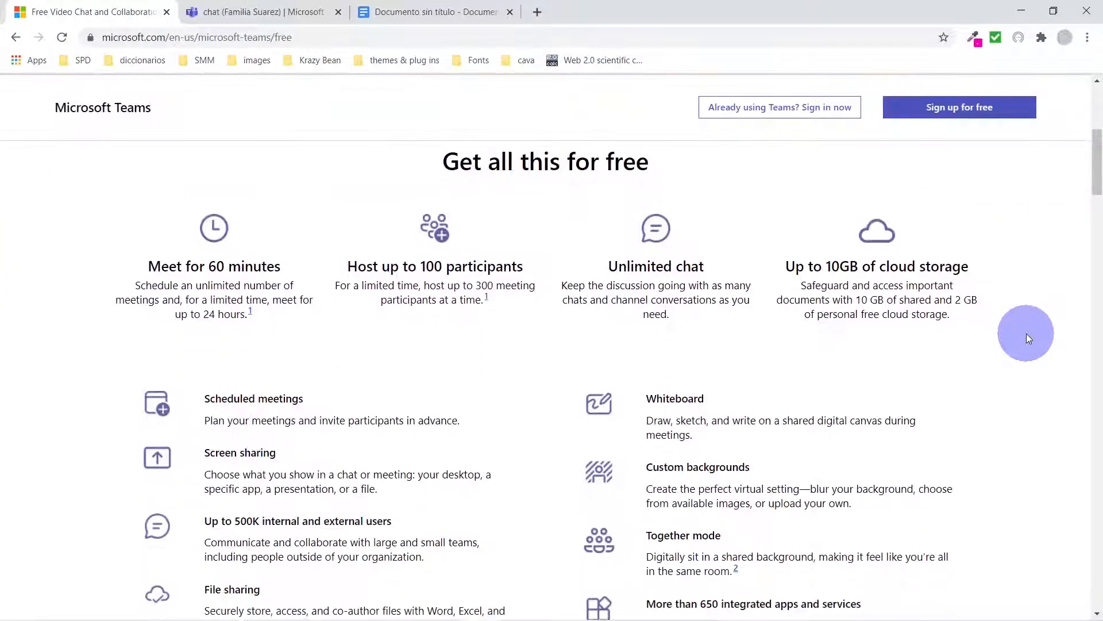
pyautogui.scroll(-6, 1026, 339)
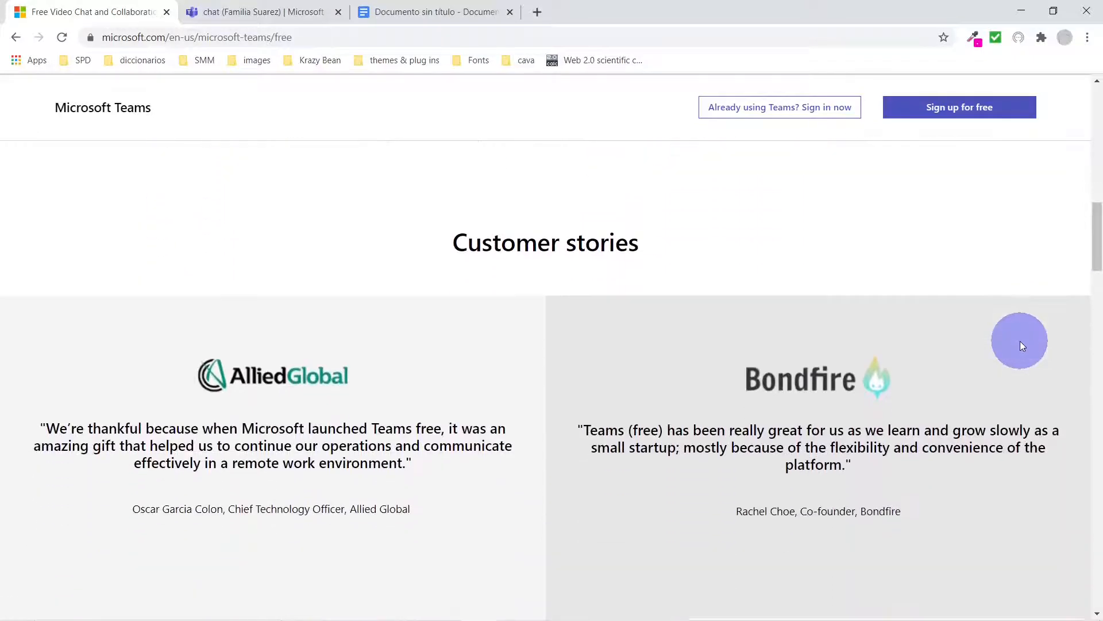
pyautogui.scroll(4, 1022, 344)
pyautogui.scroll(7, 1020, 345)
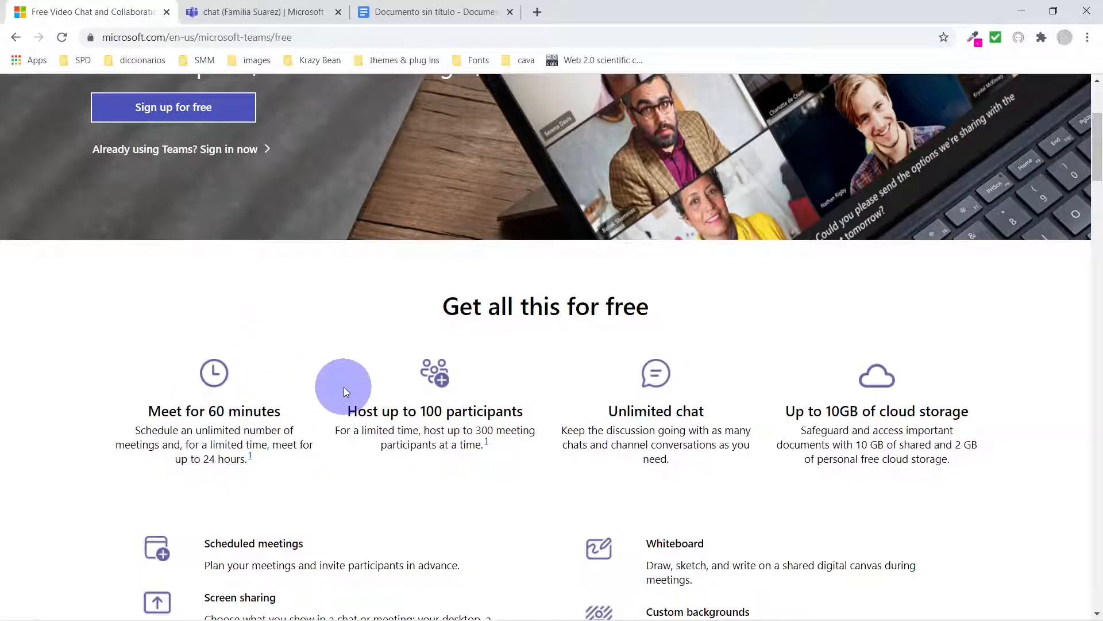
pyautogui.scroll(2, 515, 419)
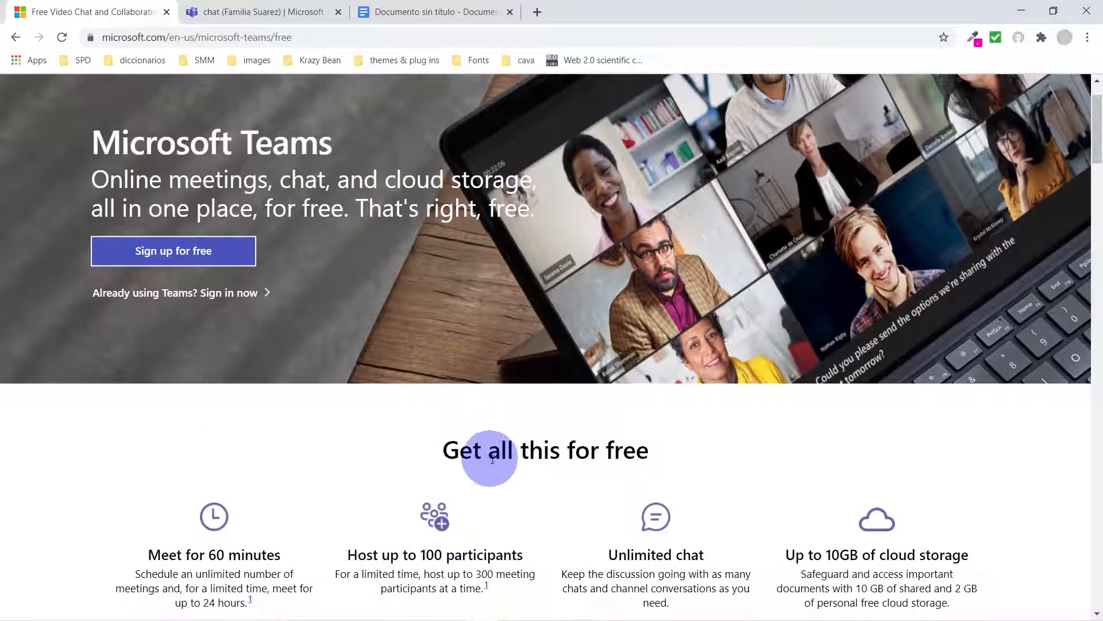
pyautogui.scroll(1, 493, 458)
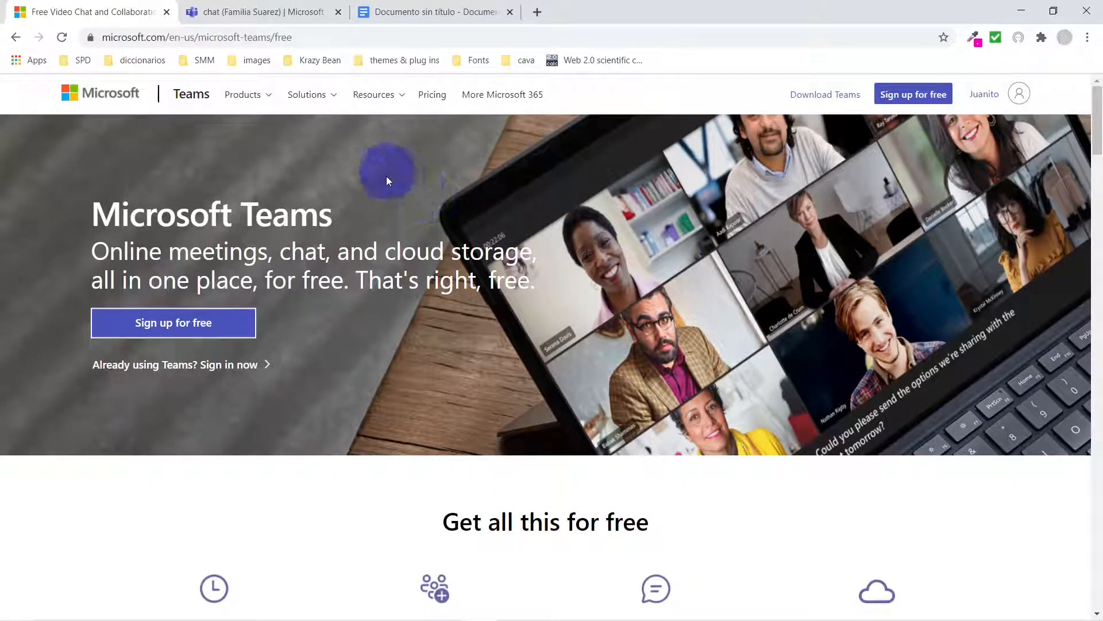
# - Switch to the Microsoft Teams web app and start creating a new team
pyautogui.click(250, 12)
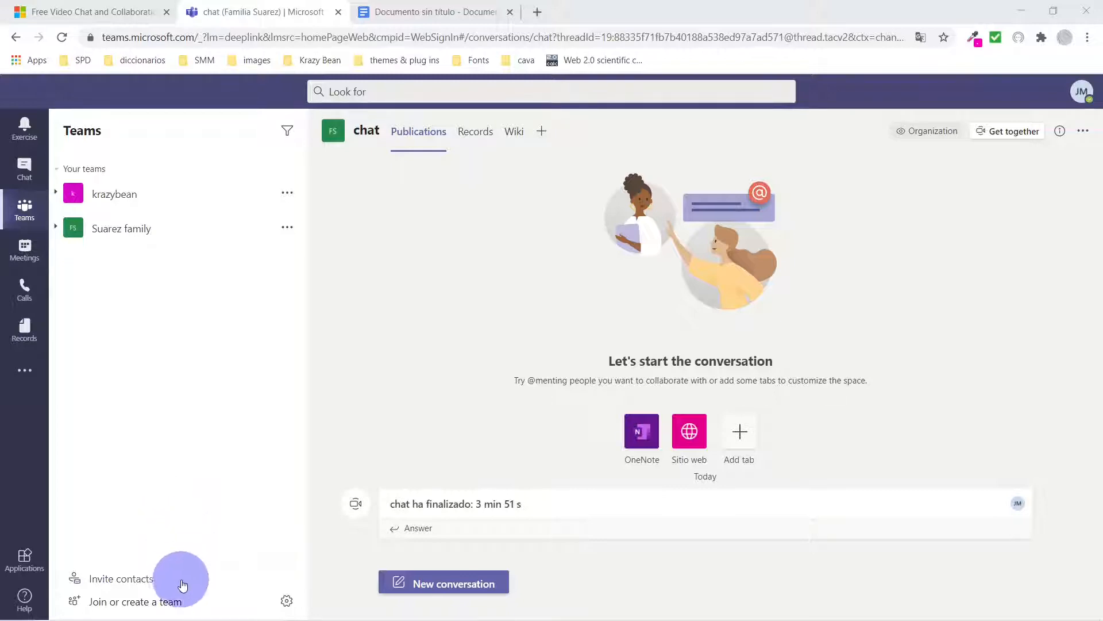
pyautogui.click(168, 607)
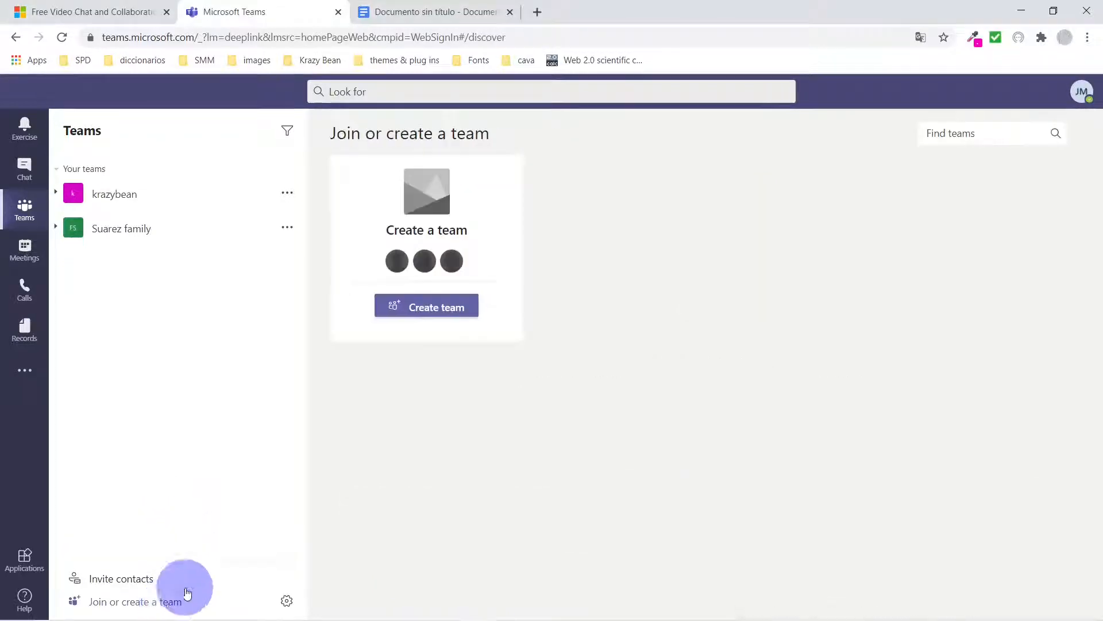
pyautogui.click(426, 308)
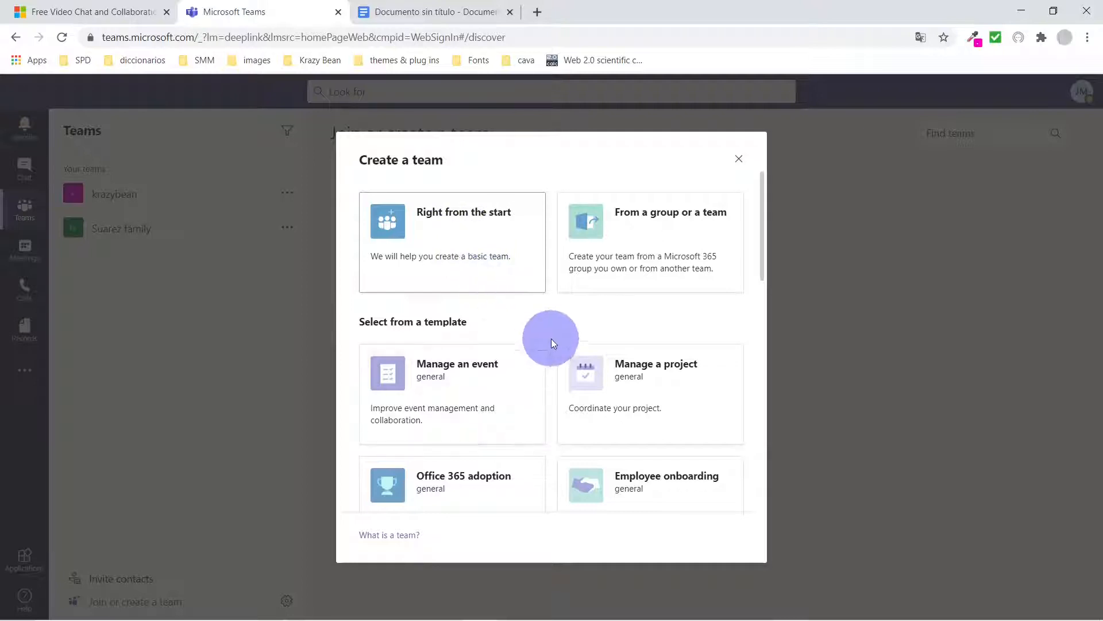
# - Look through the available team templates, from event and project management to the industry-specific ones
pyautogui.scroll(-2, 548, 333)
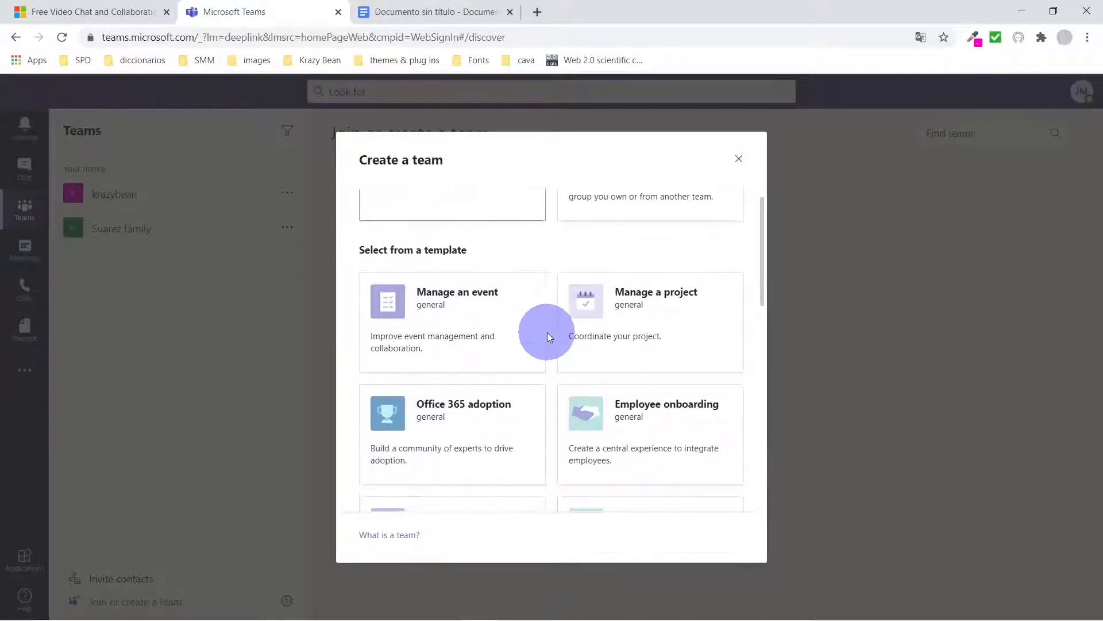
pyautogui.scroll(-1, 547, 332)
pyautogui.scroll(-1, 547, 332)
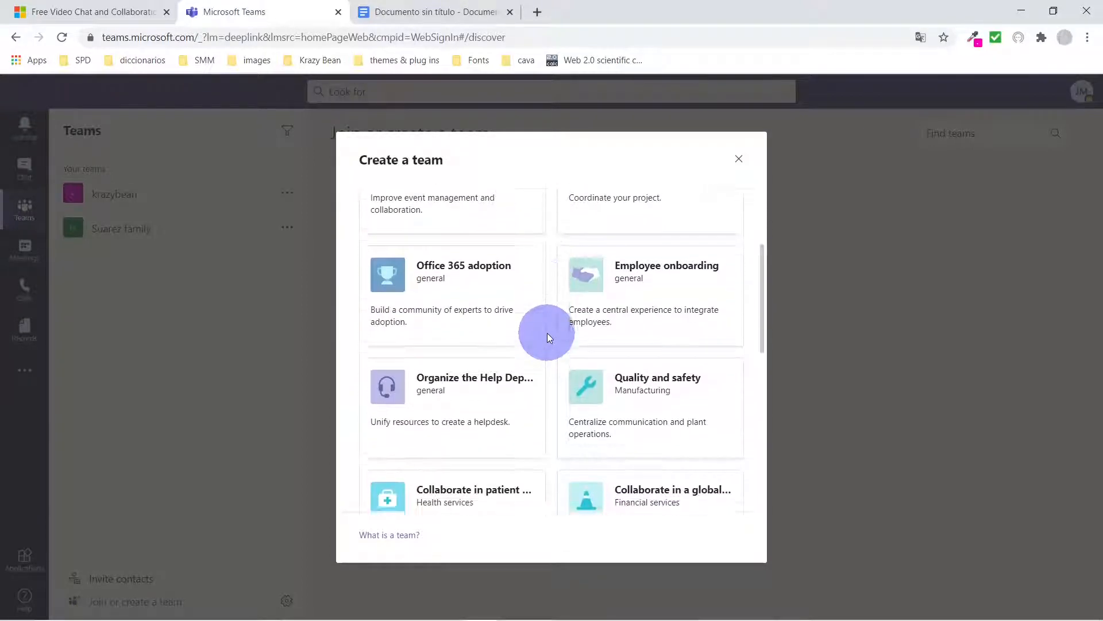
pyautogui.scroll(2, 547, 333)
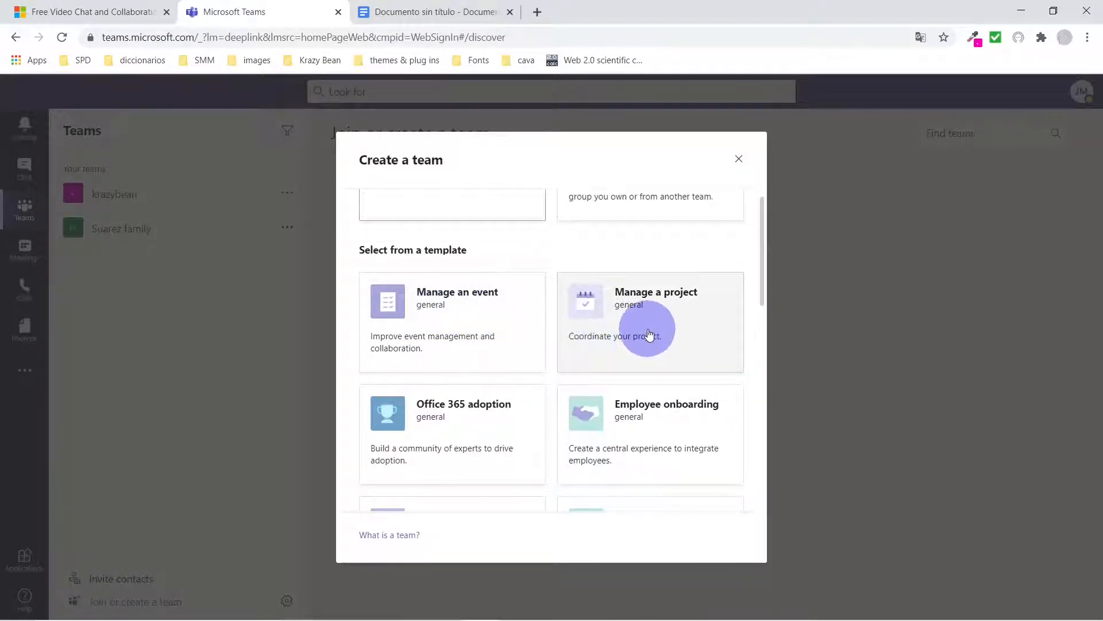
pyautogui.scroll(-1, 649, 333)
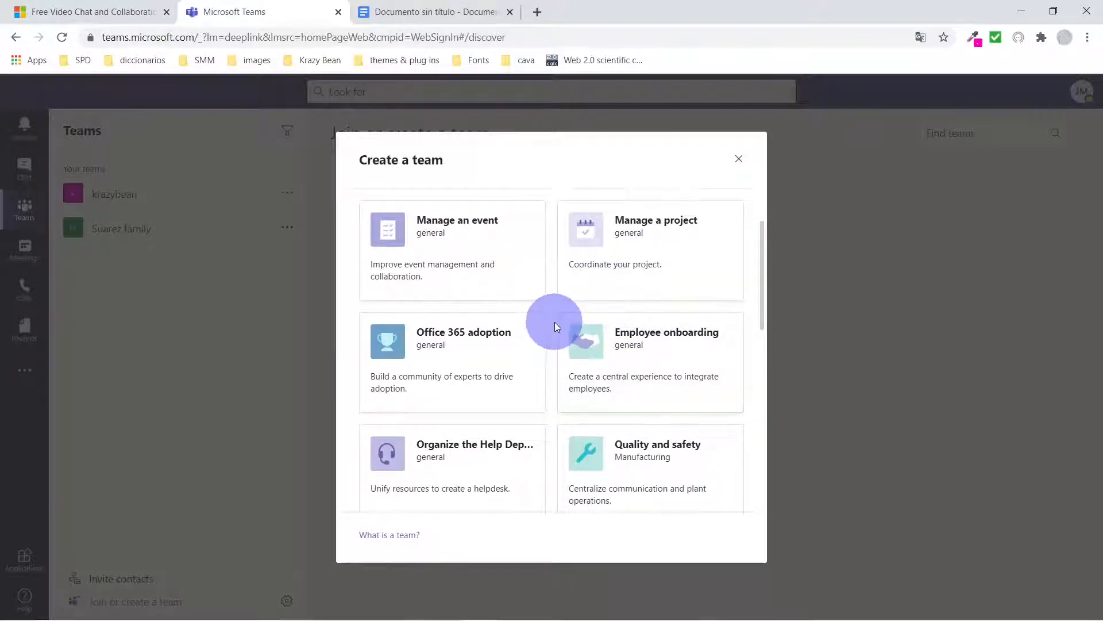
pyautogui.scroll(-6, 548, 319)
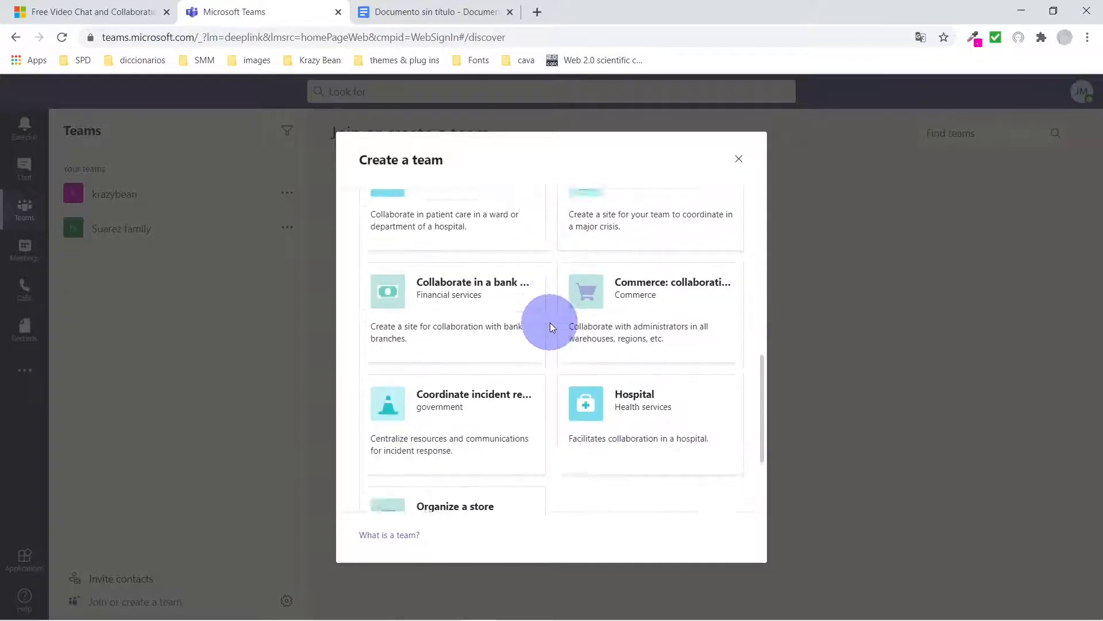
pyautogui.scroll(8, 550, 323)
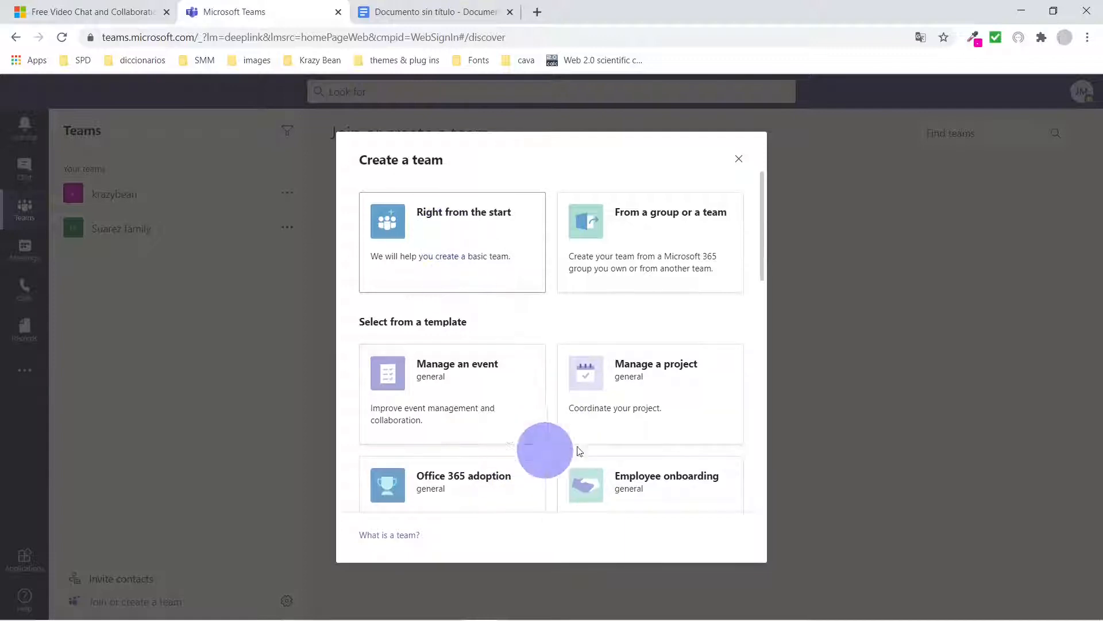
# - Create a public team from scratch named Sales Force, described as "This is for sales", without adding members, and collapse it in the team list
pyautogui.click(441, 238)
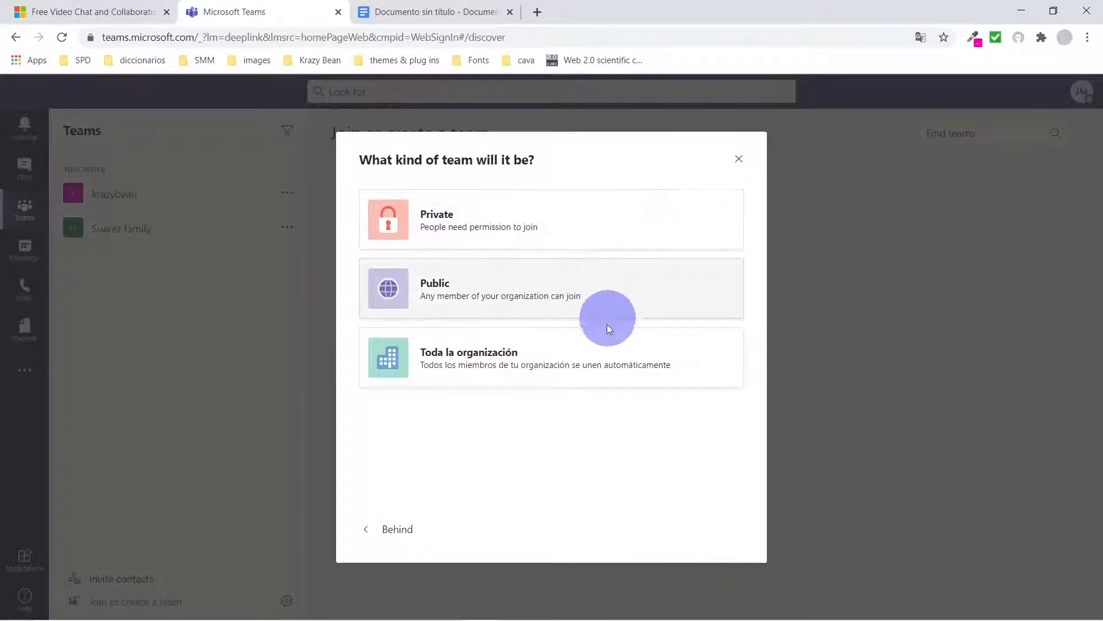
pyautogui.click(582, 302)
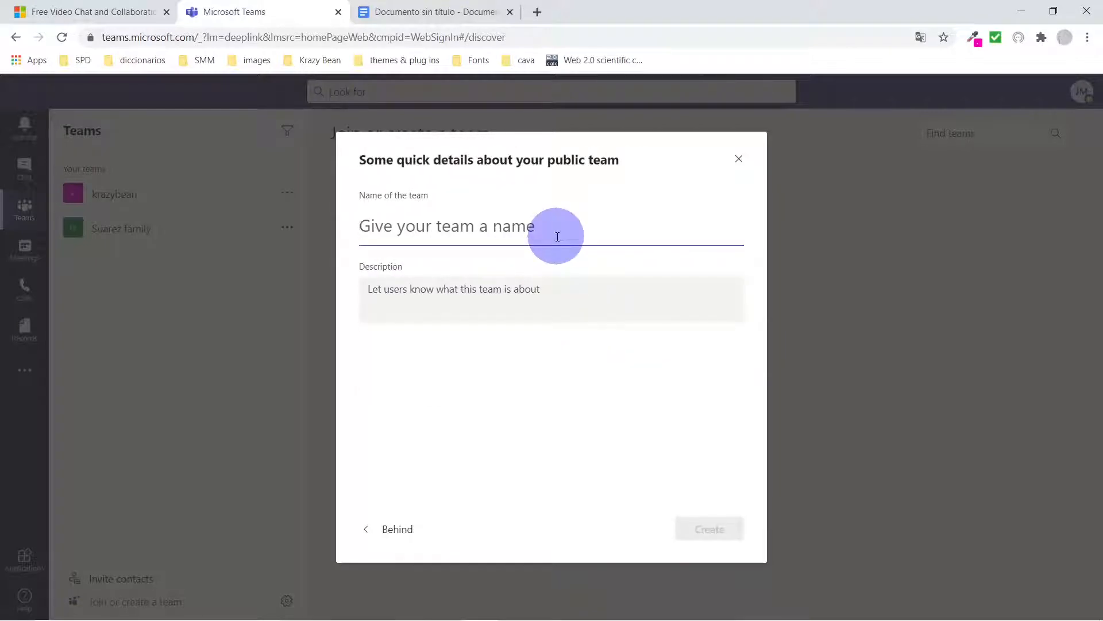
pyautogui.write('Sales')
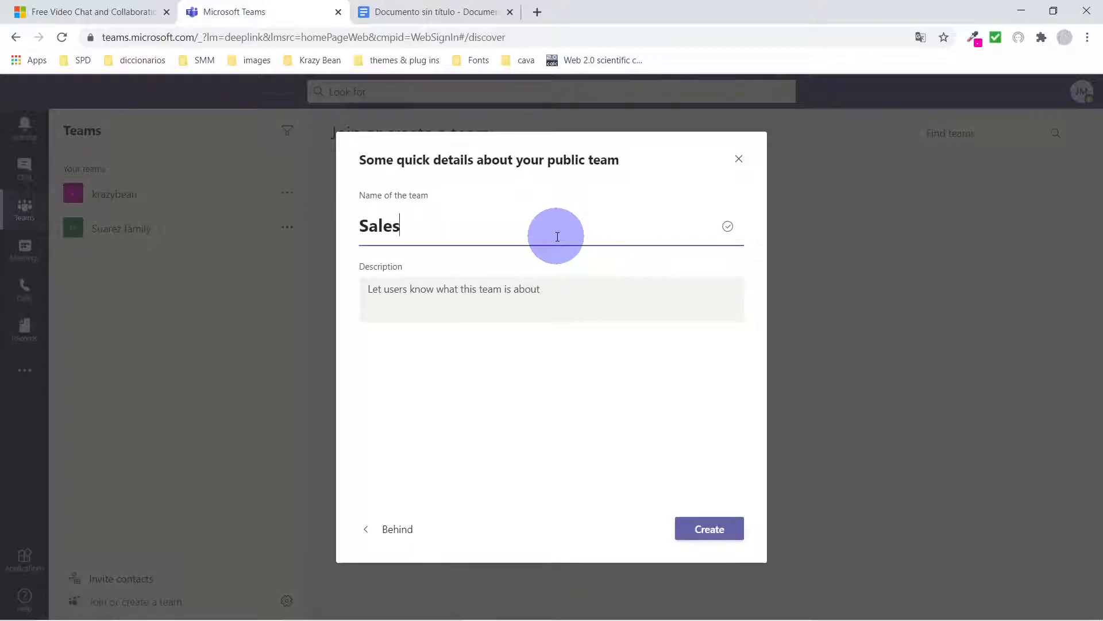
pyautogui.write(' Force')
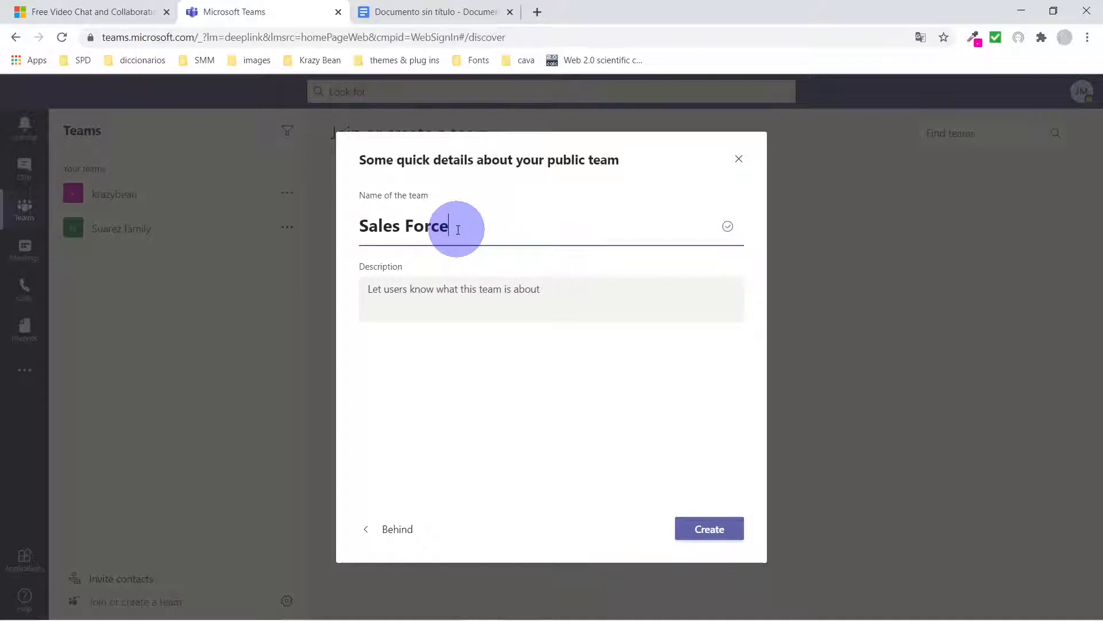
pyautogui.click(519, 294)
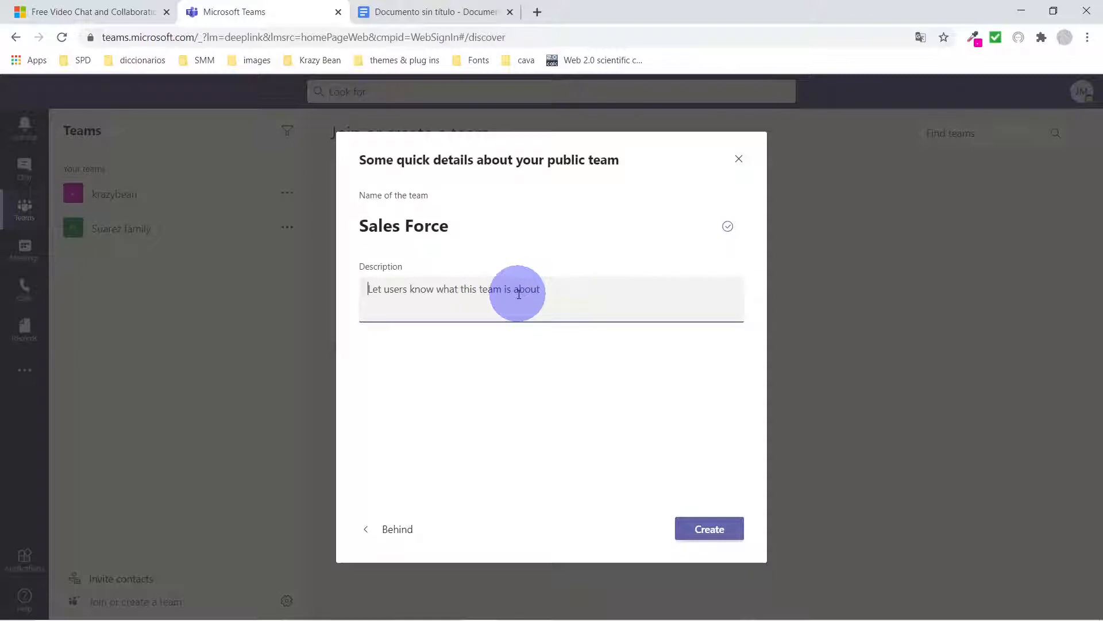
pyautogui.write('This is for sales')
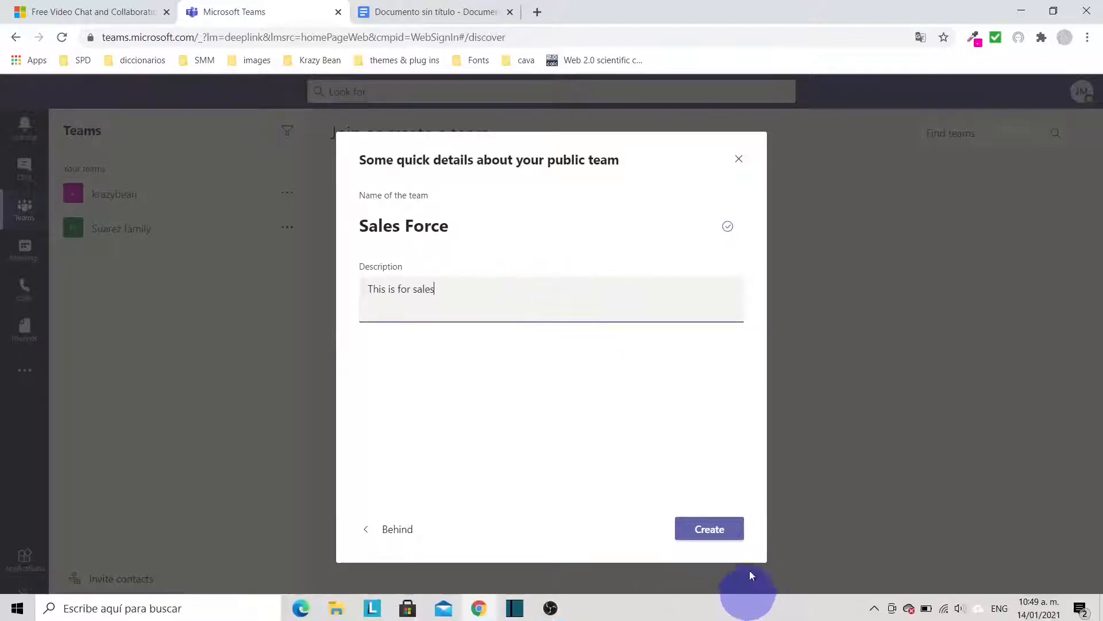
pyautogui.click(715, 530)
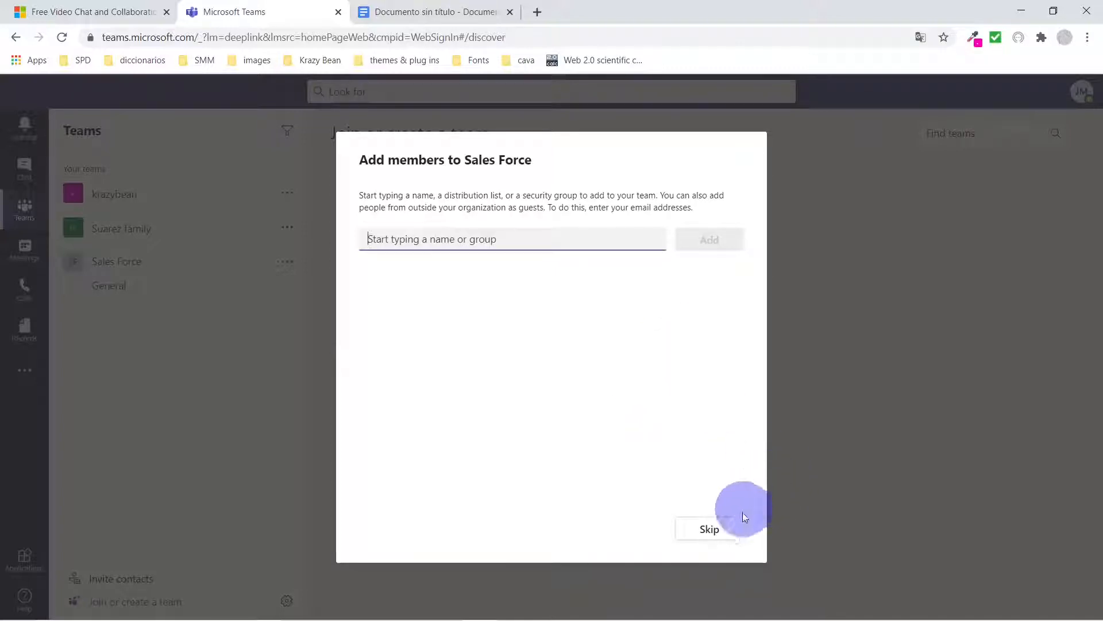
pyautogui.click(708, 528)
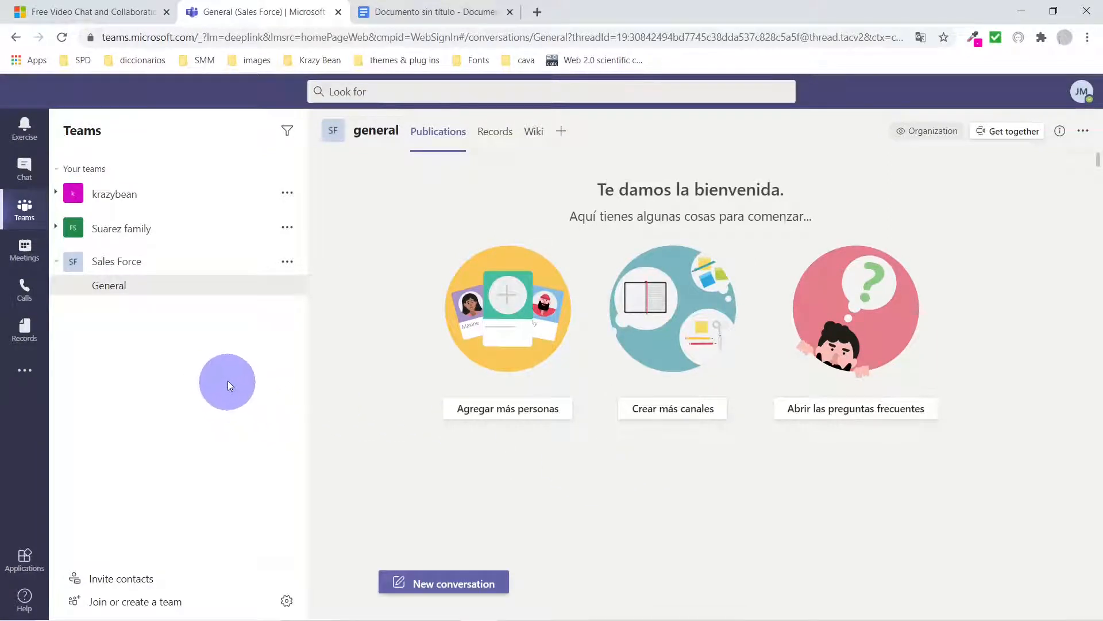
pyautogui.click(125, 264)
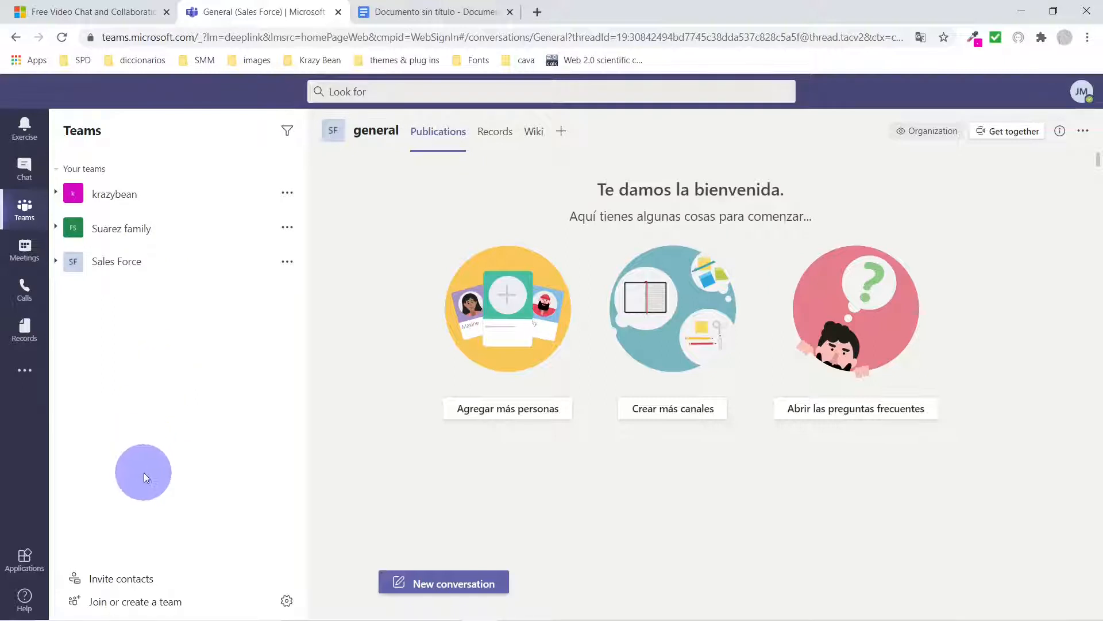
# - Create another public team from scratch named Family Gathering, with no description and without adding members
pyautogui.click(156, 608)
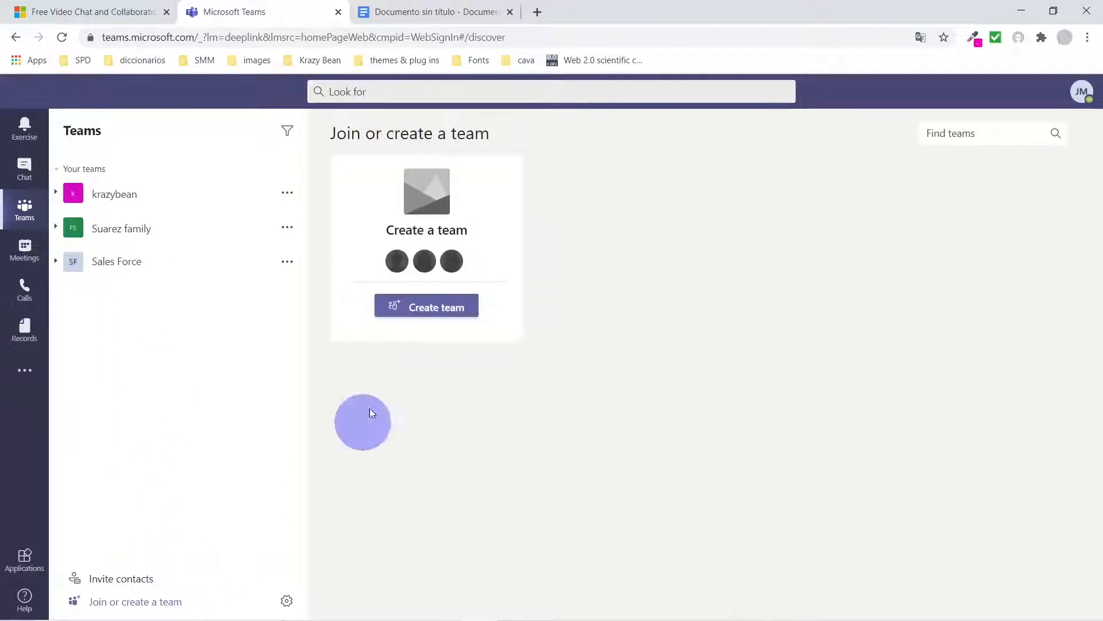
pyautogui.click(437, 310)
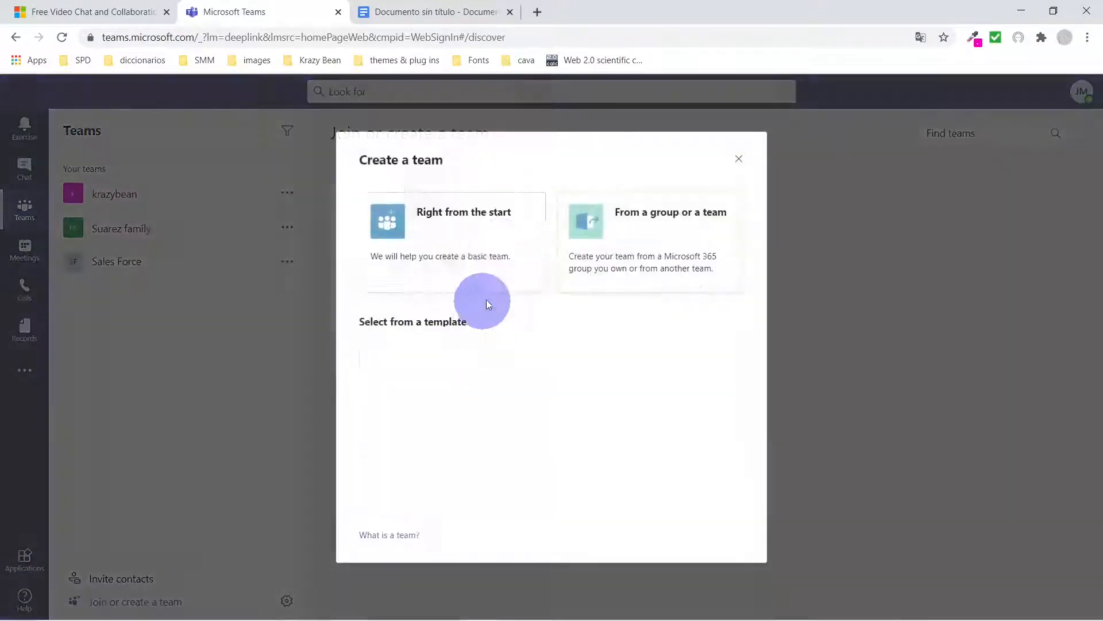
pyautogui.click(492, 255)
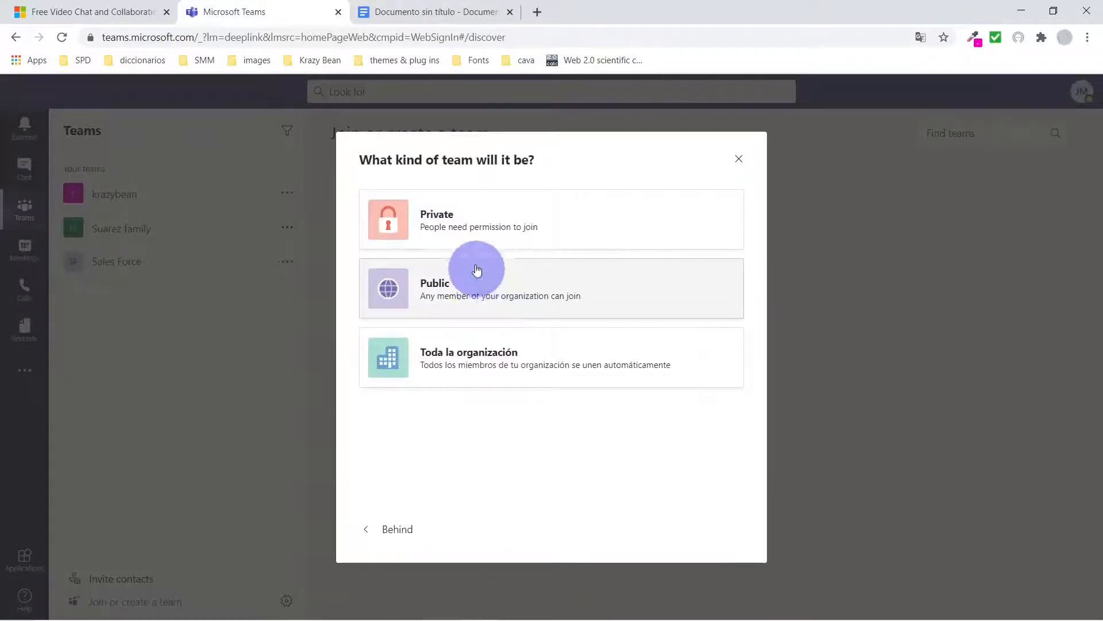
pyautogui.click(497, 296)
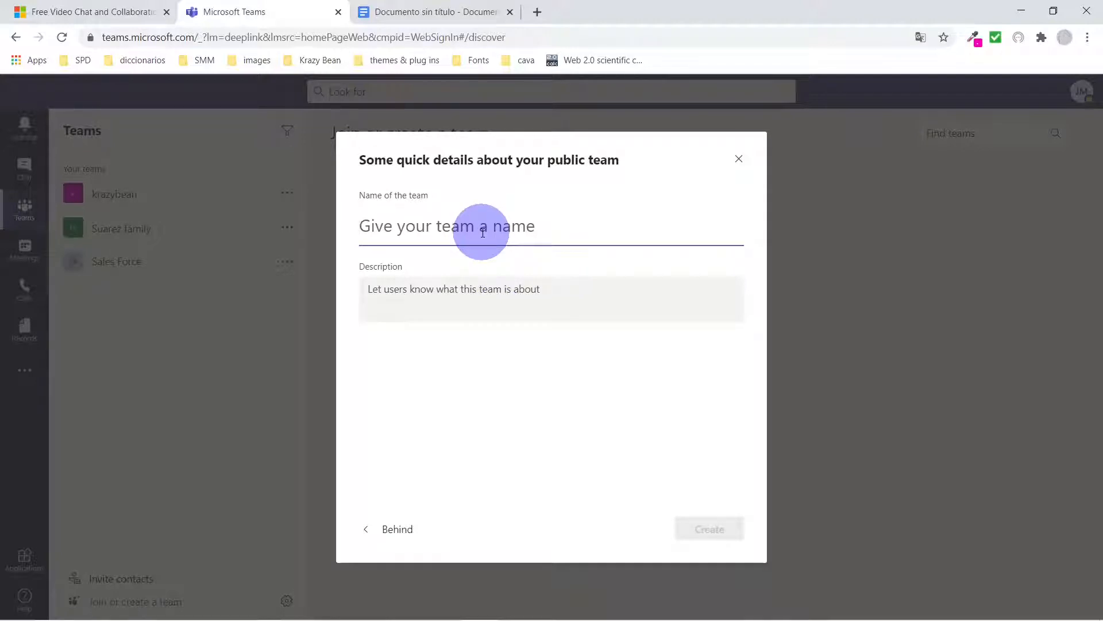
pyautogui.write('F')
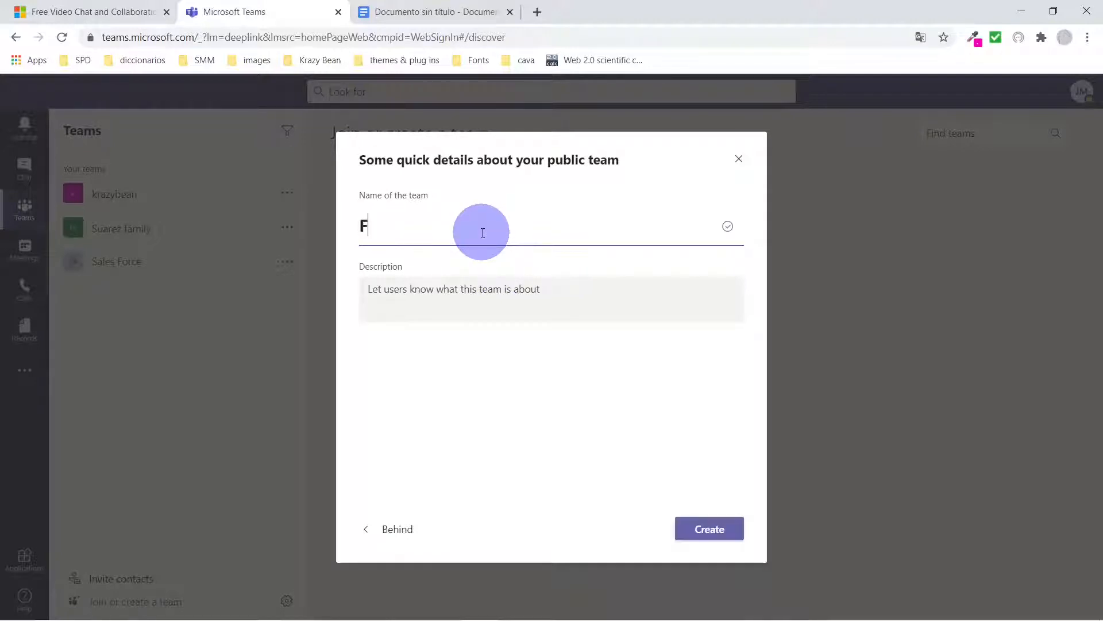
pyautogui.write('amily Gatheri')
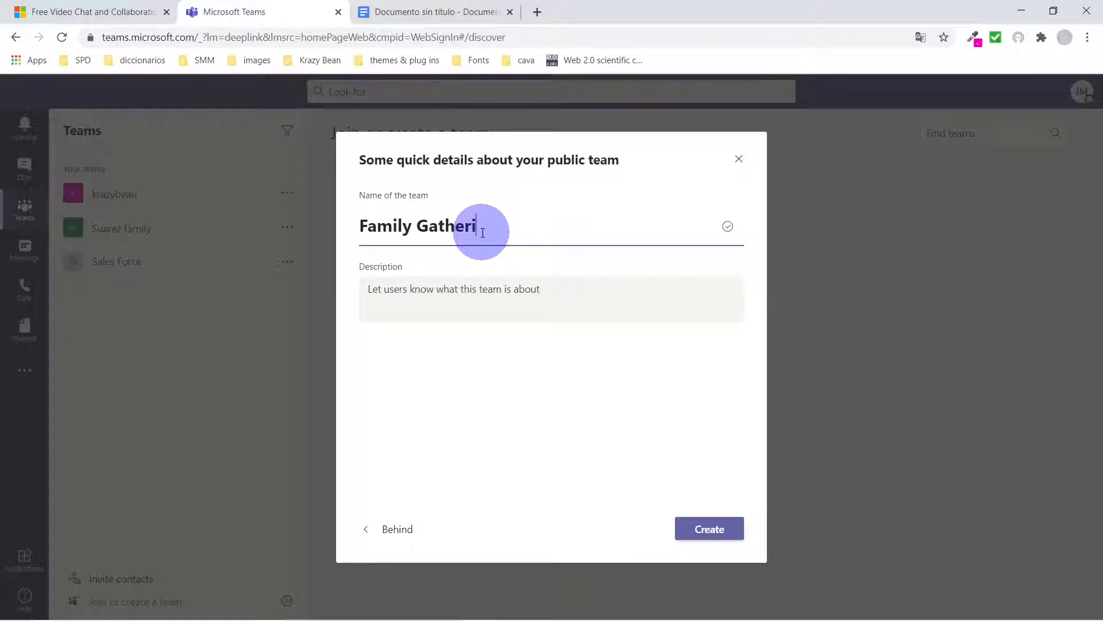
pyautogui.write('ng')
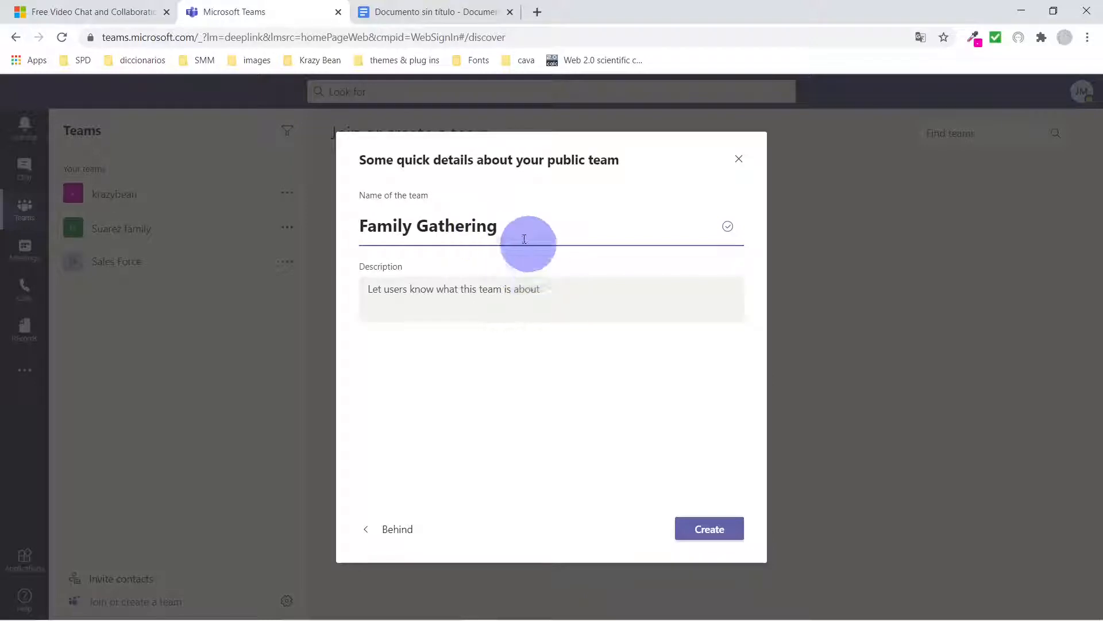
pyautogui.click(706, 533)
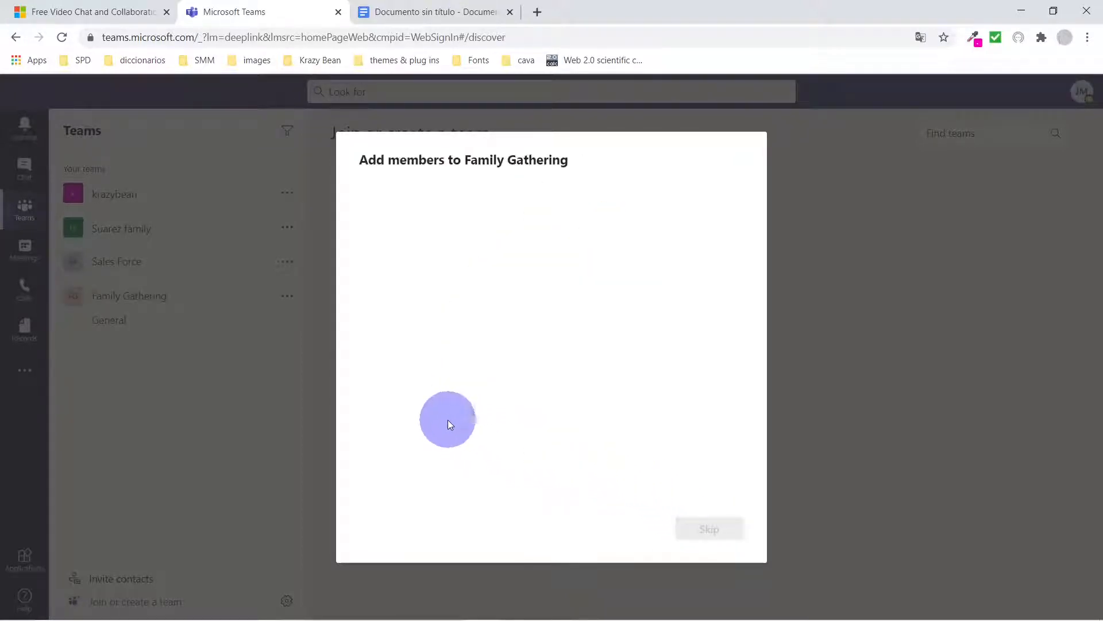
pyautogui.click(711, 530)
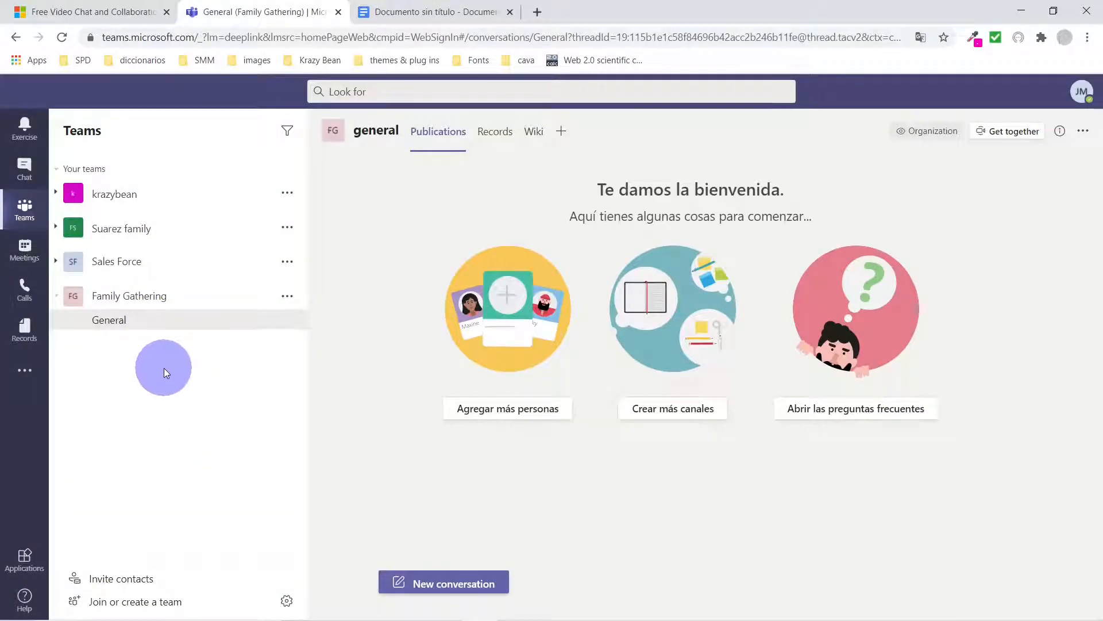
# - Add a standard channel named Printed Materials to the Sales Force team and have it shown automatically in everyone's channel list
pyautogui.click(130, 265)
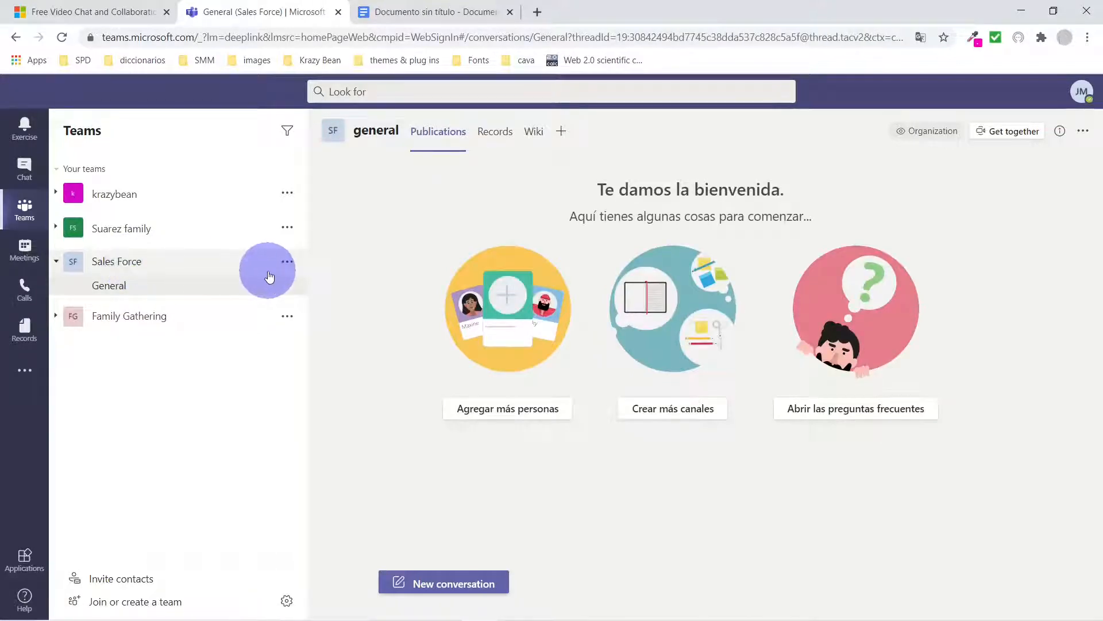
pyautogui.click(287, 264)
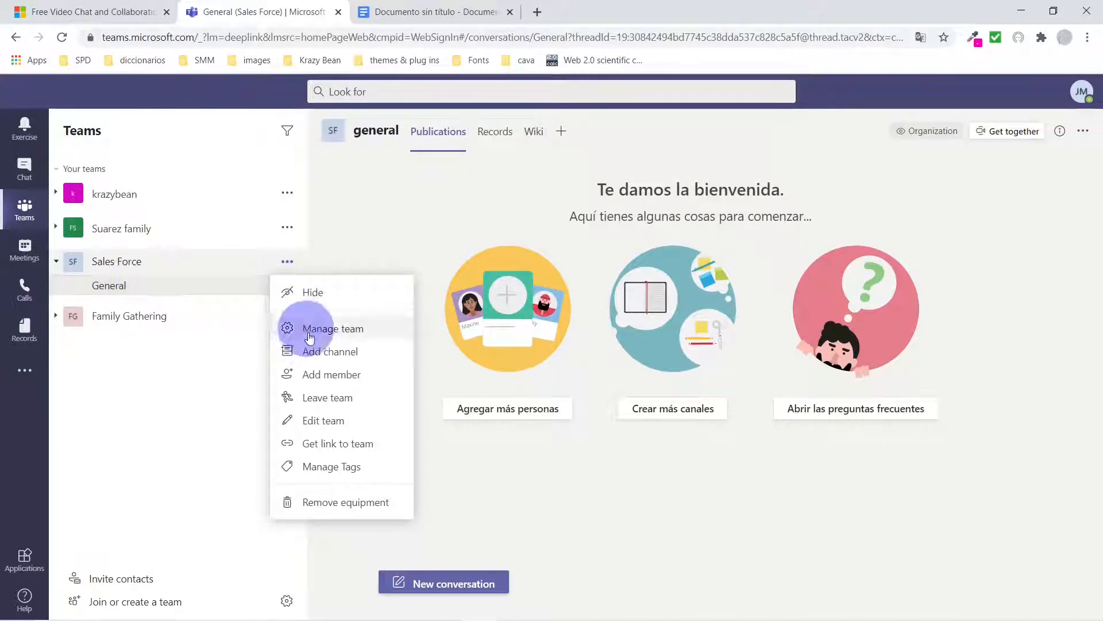
pyautogui.click(325, 356)
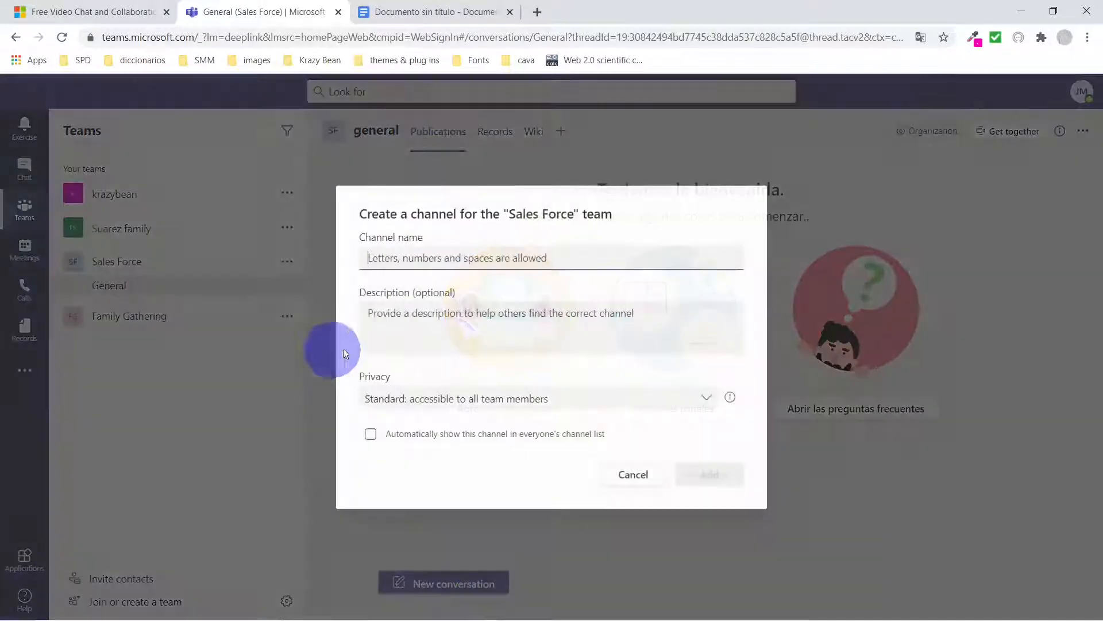
pyautogui.write('M')
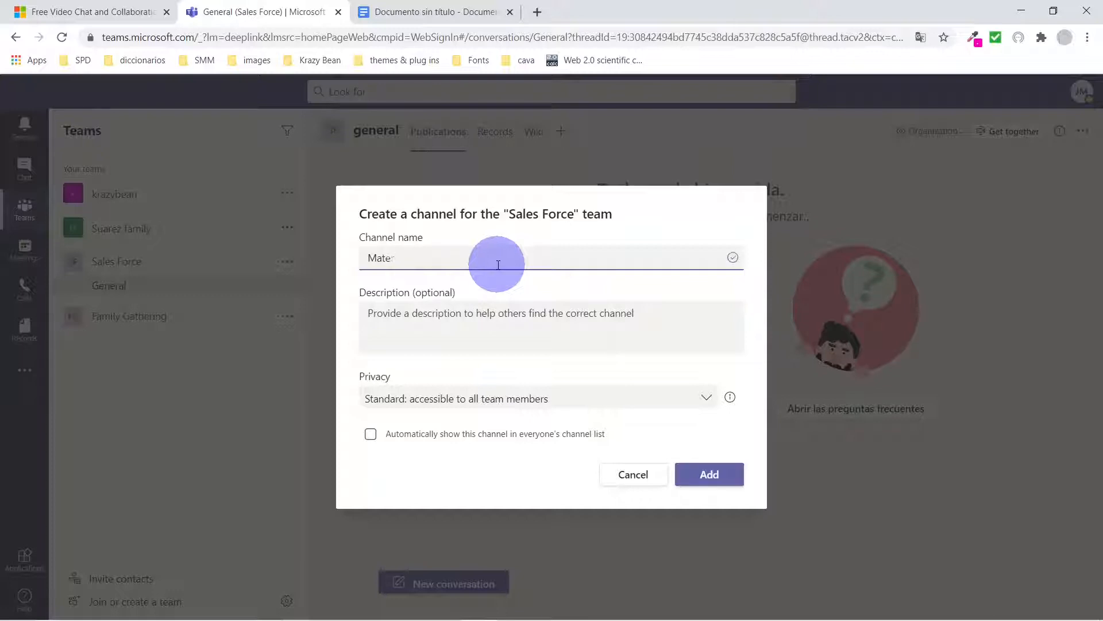
pyautogui.press('BackSpace')
pyautogui.write('Printed Materials')
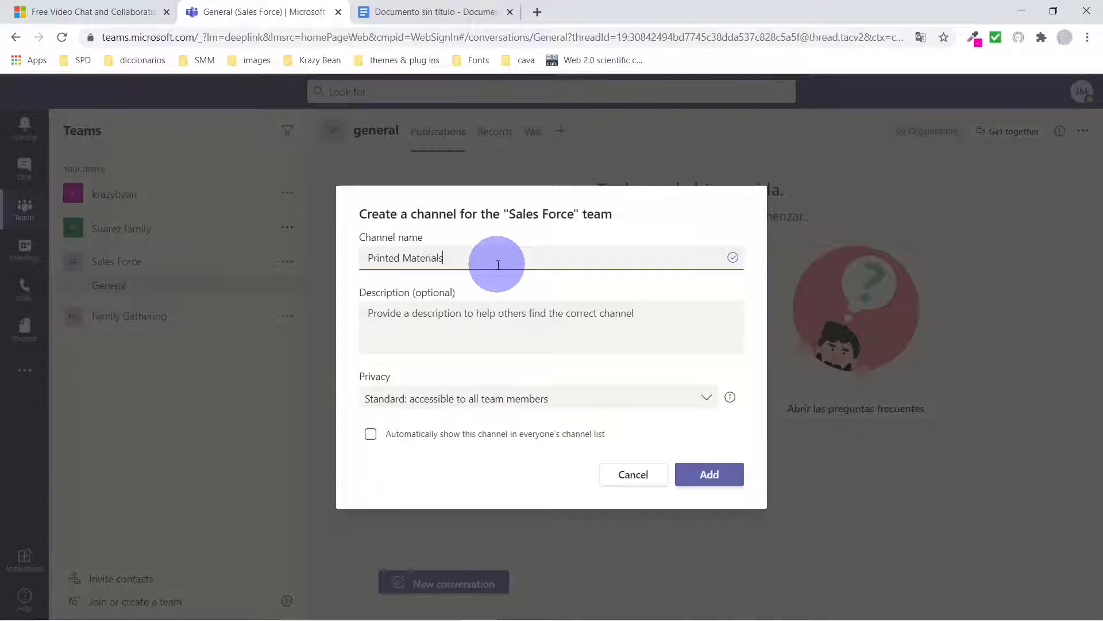
pyautogui.click(371, 435)
pyautogui.click(709, 474)
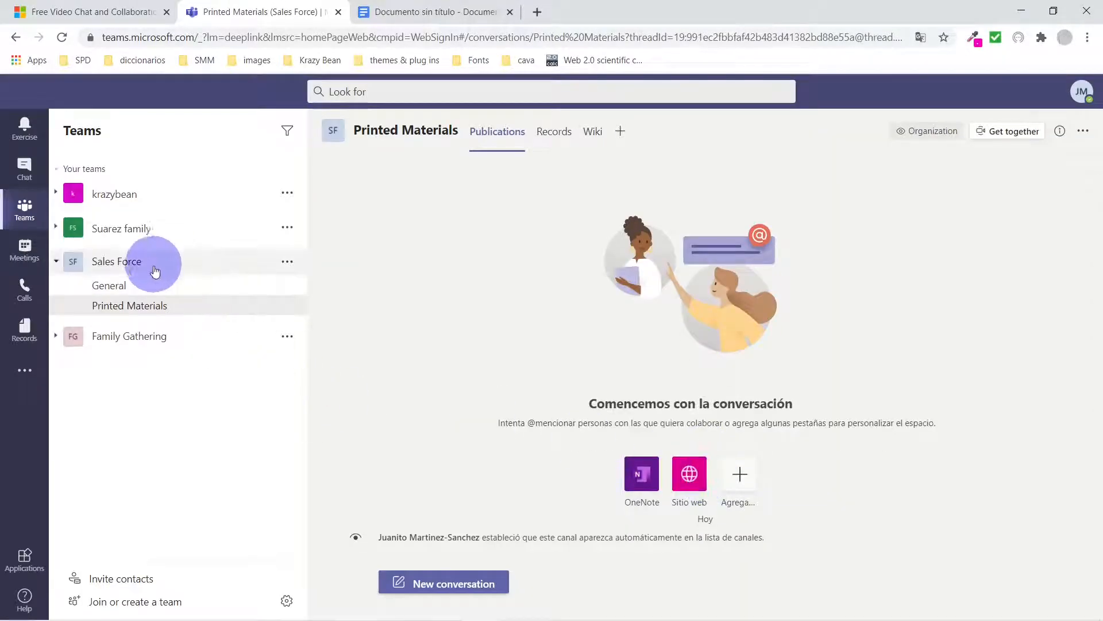
# - Add a standard channel named Announcements to the Sales Force team, without a description
pyautogui.click(287, 263)
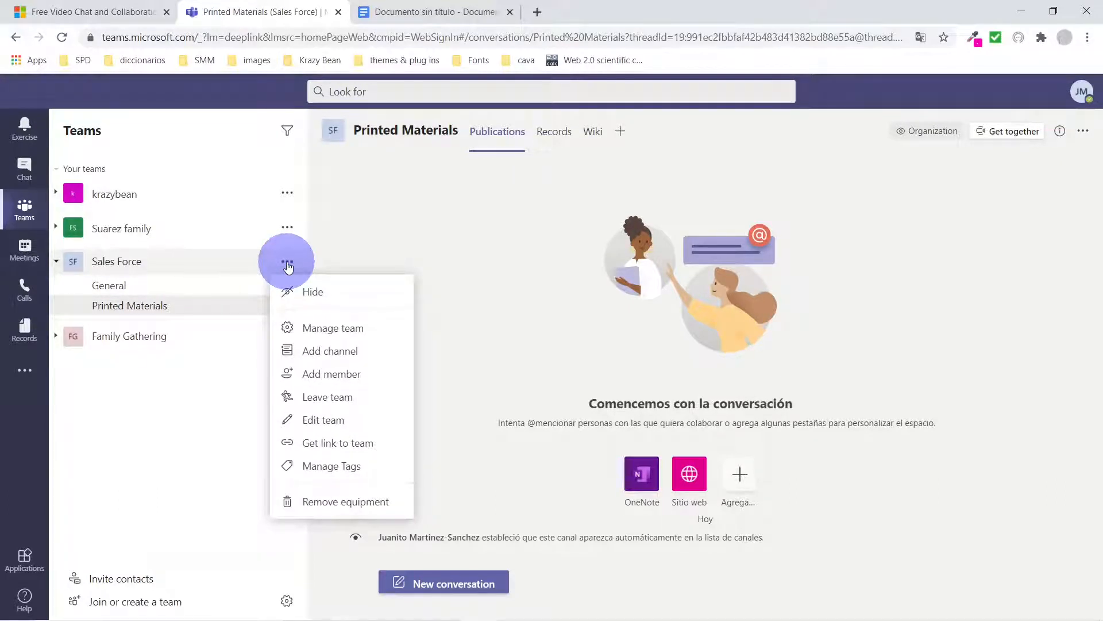
pyautogui.click(330, 352)
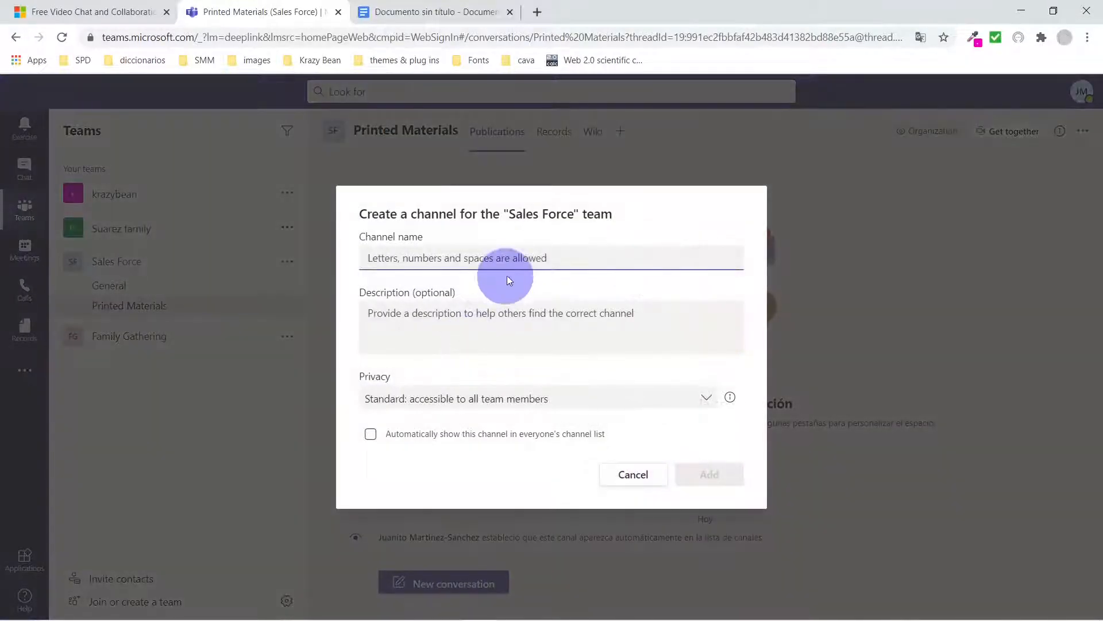
pyautogui.write('A')
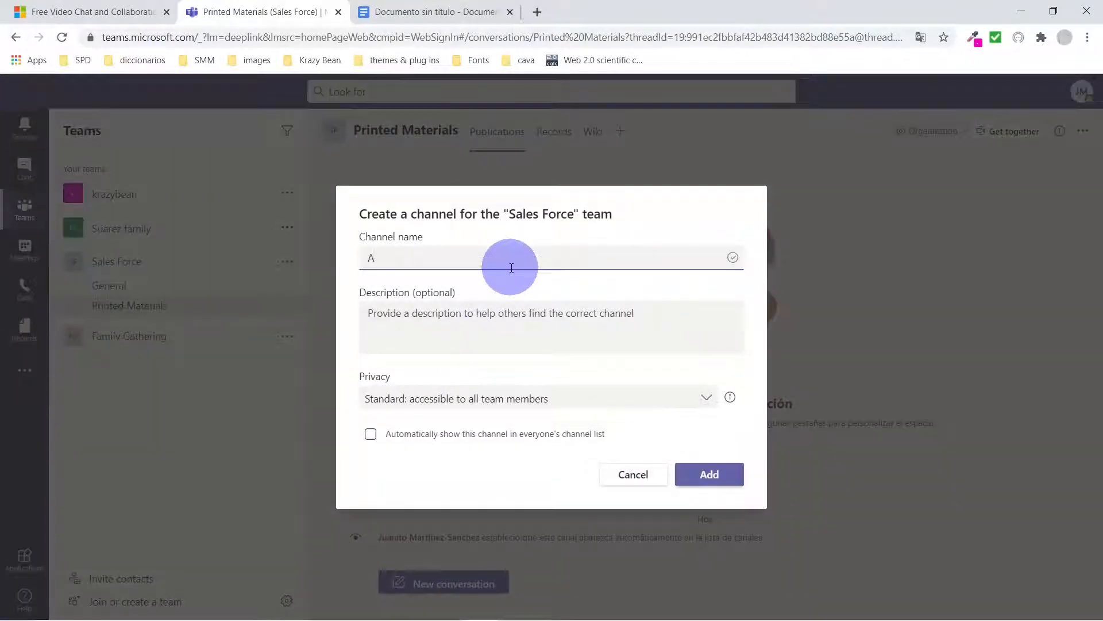
pyautogui.write('nnouncements')
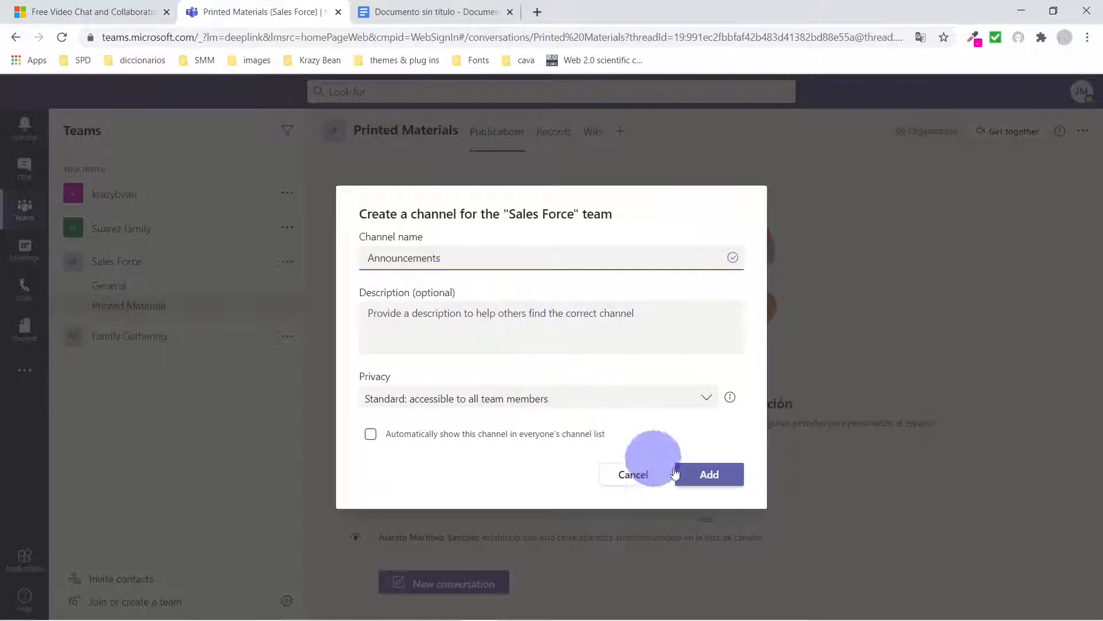
pyautogui.click(717, 477)
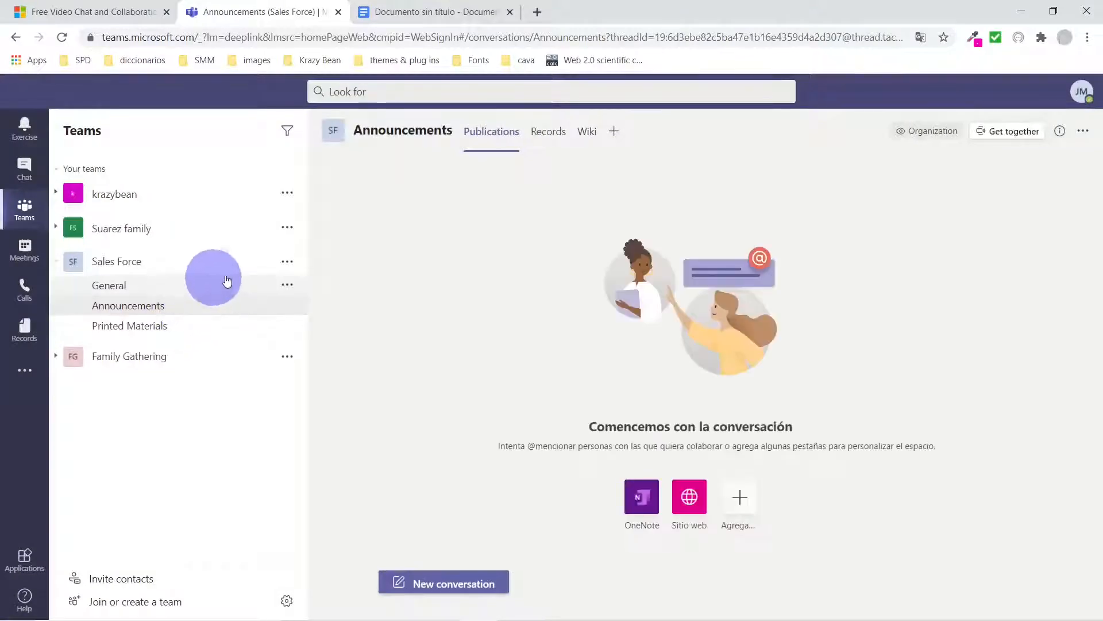
# - Add a standard channel named Chat Room to the Sales Force team with the description "chat here"
pyautogui.click(287, 261)
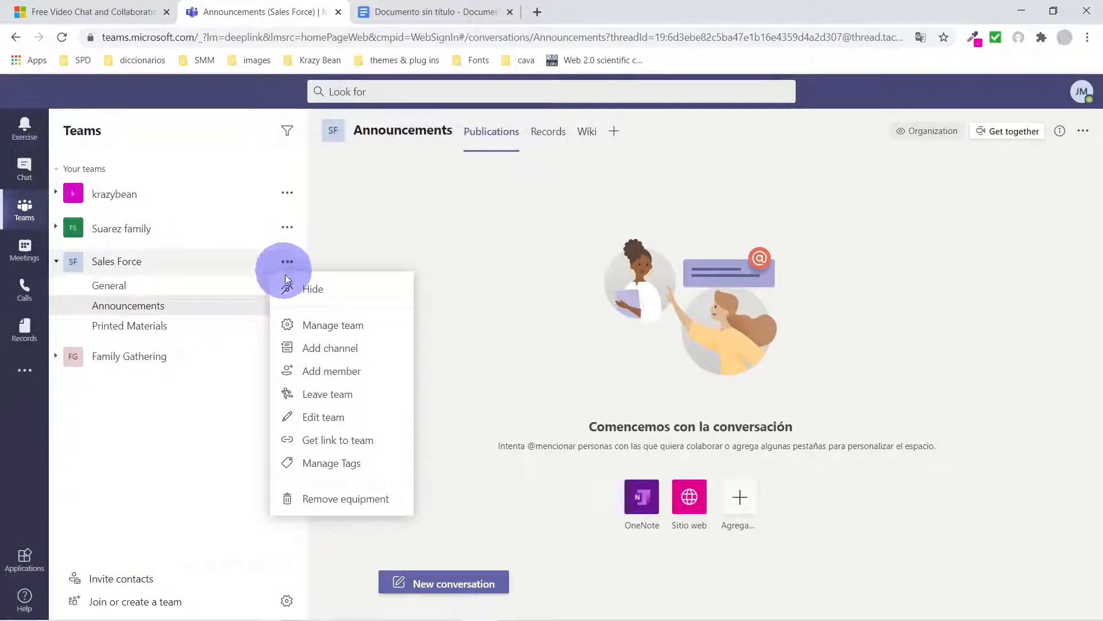
pyautogui.click(324, 348)
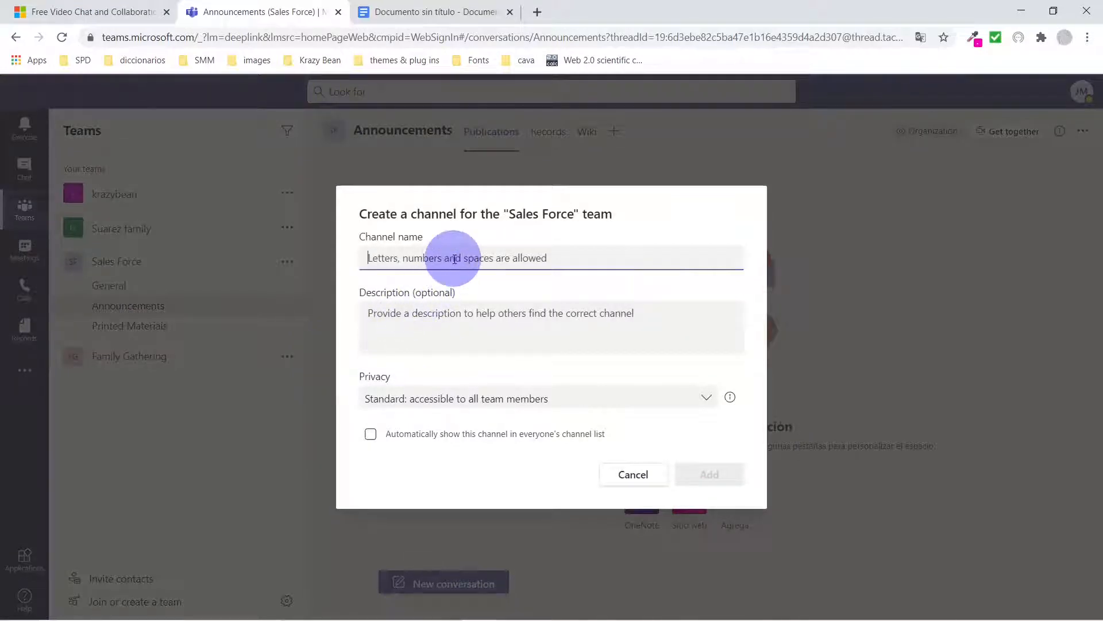
pyautogui.write('Chat')
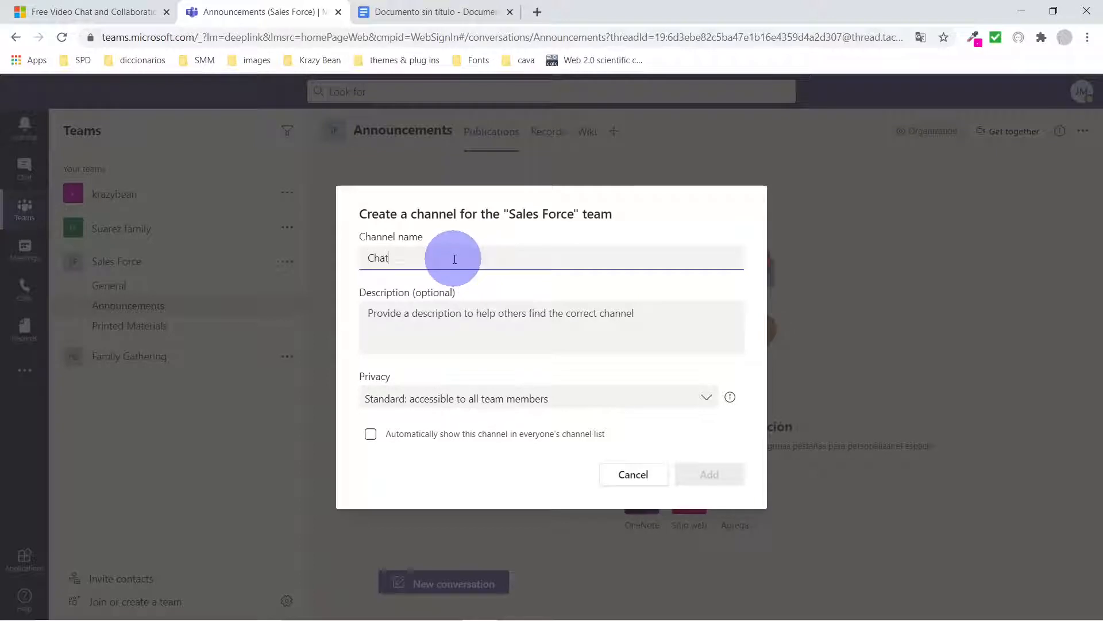
pyautogui.write(' Room')
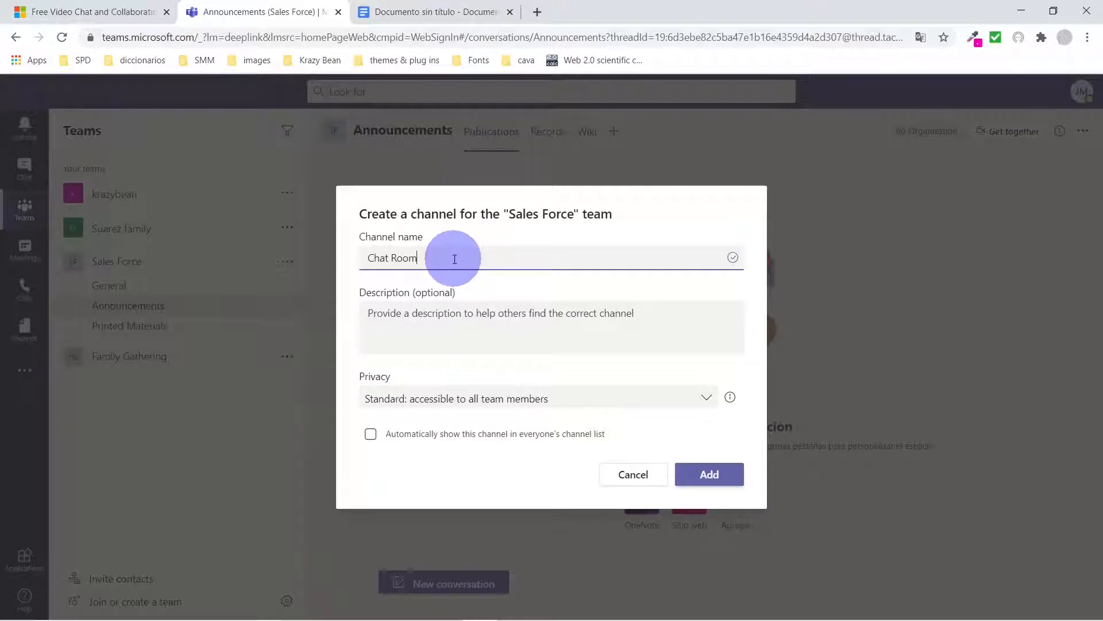
pyautogui.click(509, 316)
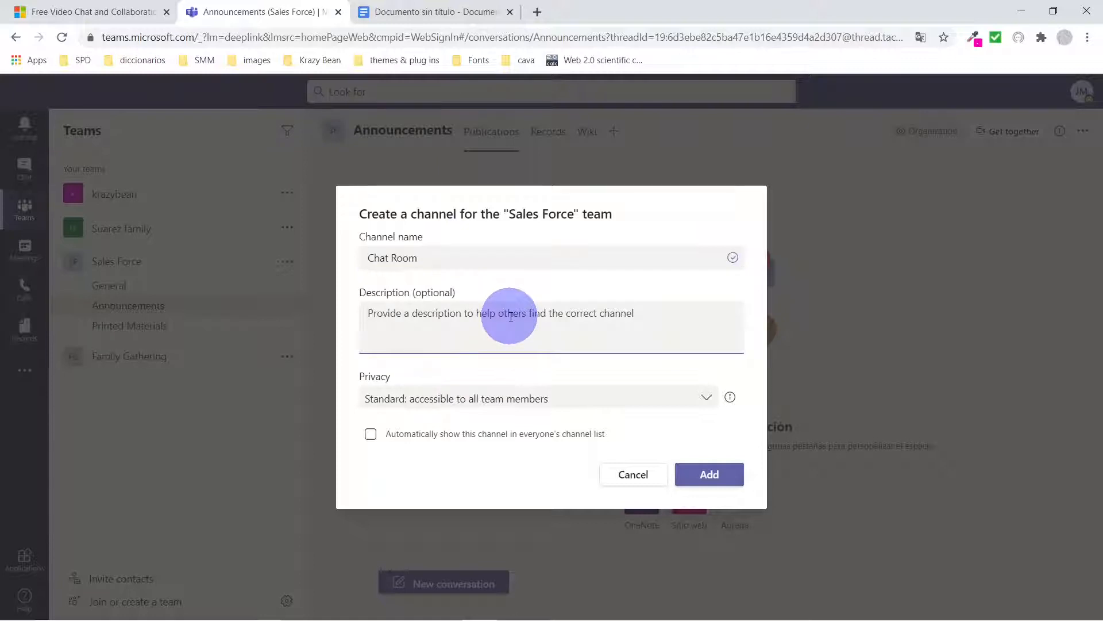
pyautogui.write('cha')
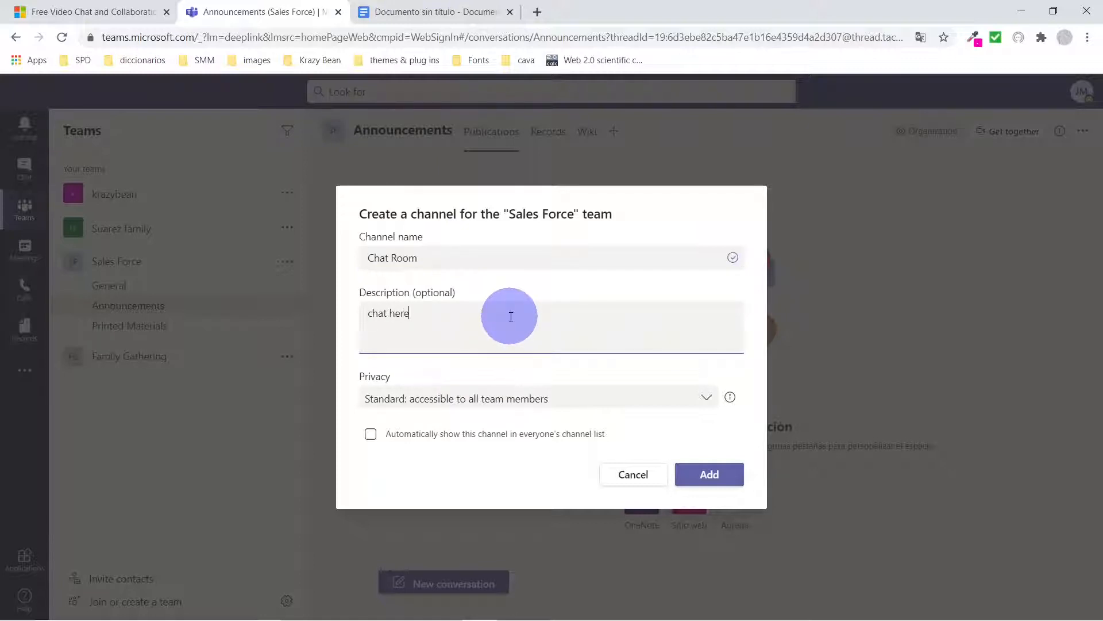
pyautogui.write('t here')
pyautogui.click(710, 473)
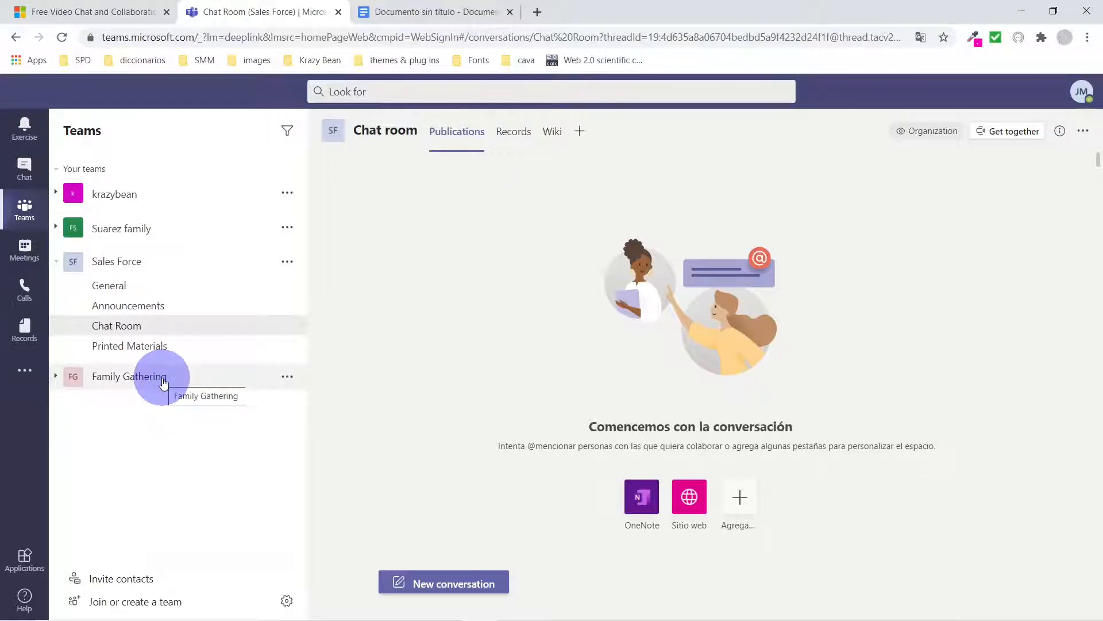
# - Add a standard channel named Pictures to the Family Gathering team with the description "upload your pictures"
pyautogui.click(286, 379)
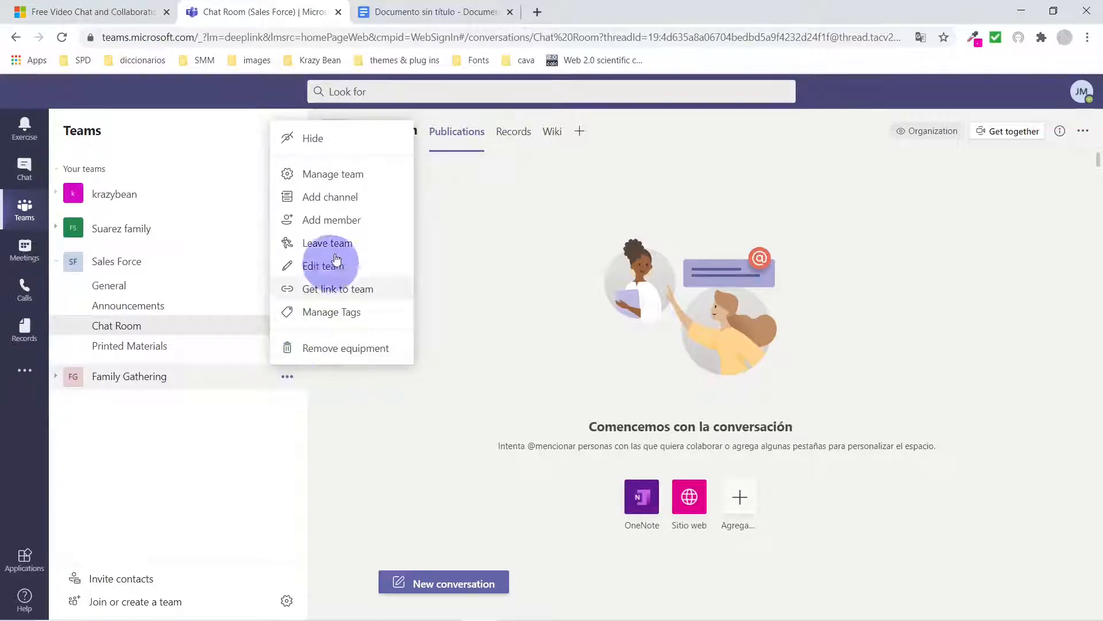
pyautogui.click(329, 197)
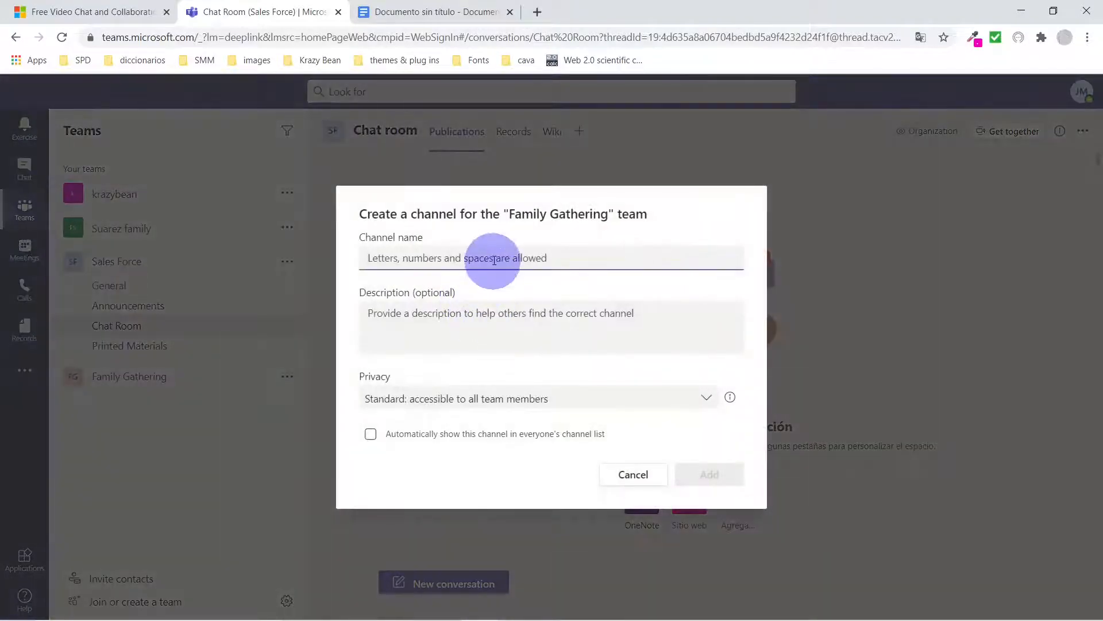
pyautogui.write('p')
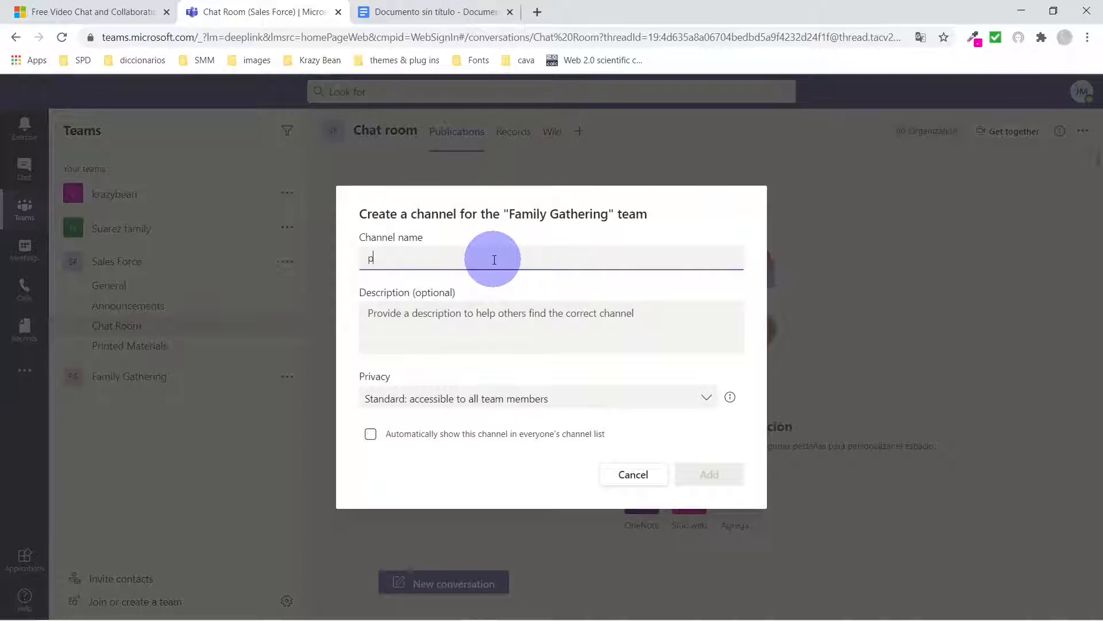
pyautogui.press('BackSpace')
pyautogui.write('Pictur')
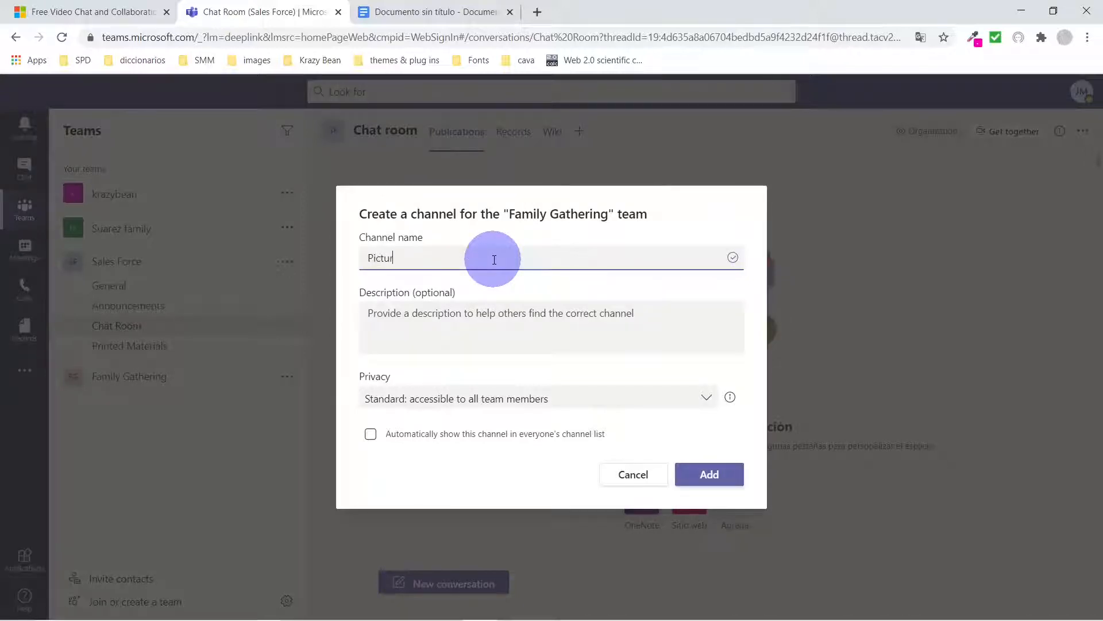
pyautogui.write('es')
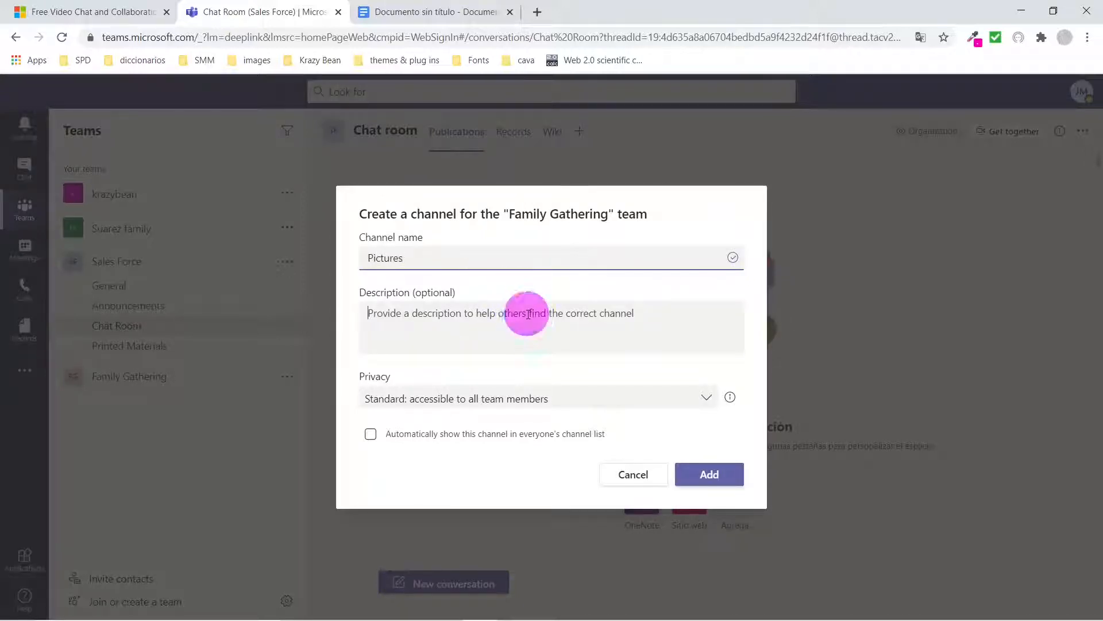
pyautogui.click(527, 315)
pyautogui.write('upload your')
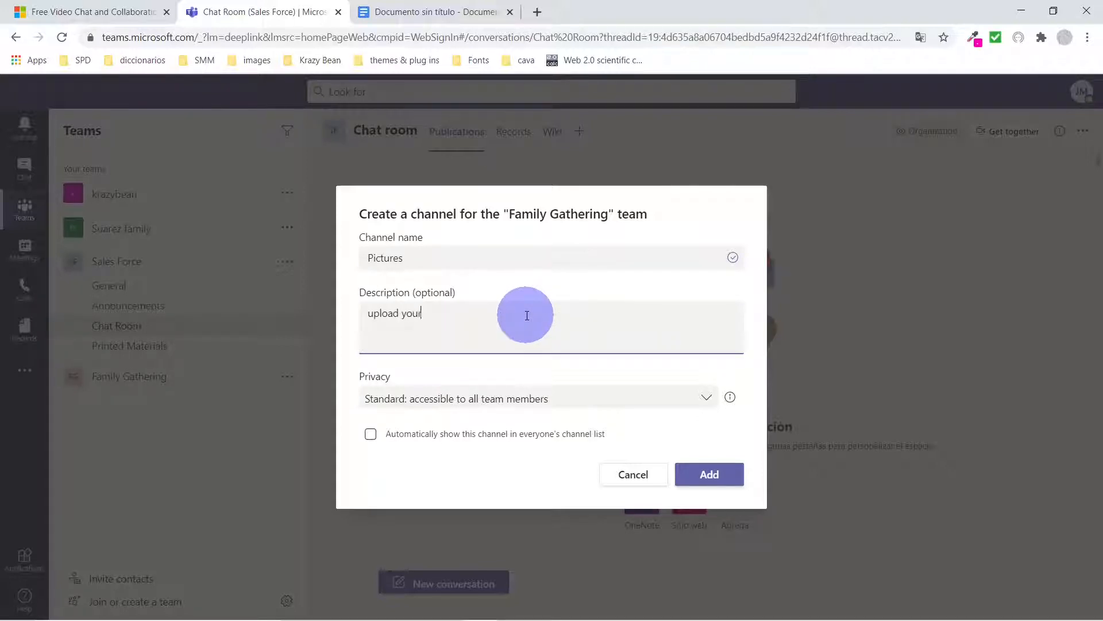
pyautogui.write(' pictures')
pyautogui.click(703, 474)
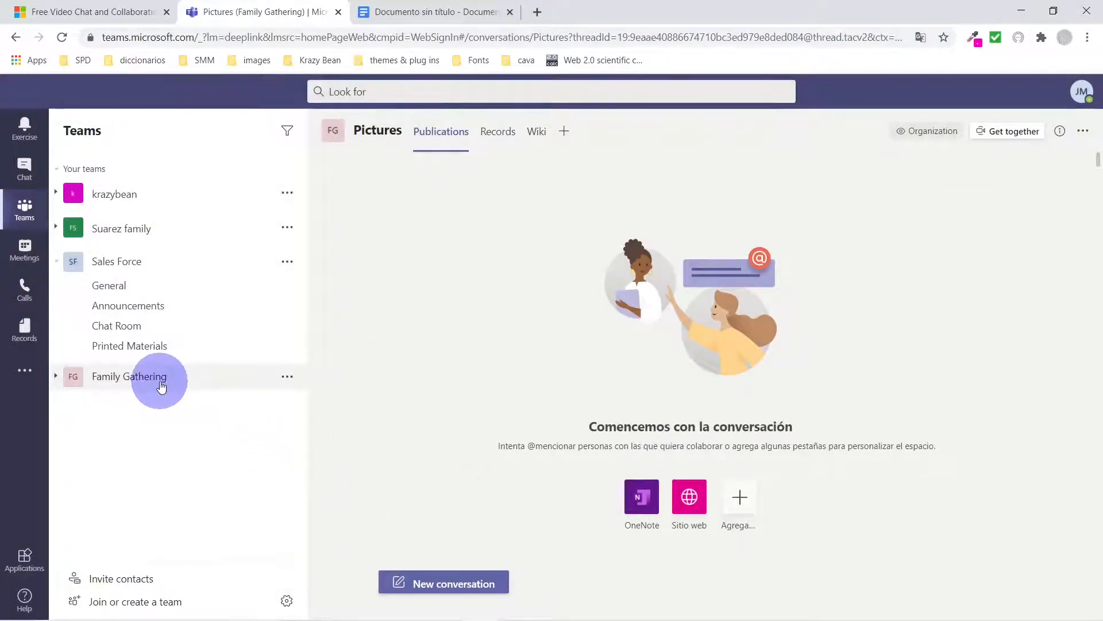
# - Add a standard channel named "short videos" to the Family Gathering team, shown automatically in everyone's channel list
pyautogui.click(288, 377)
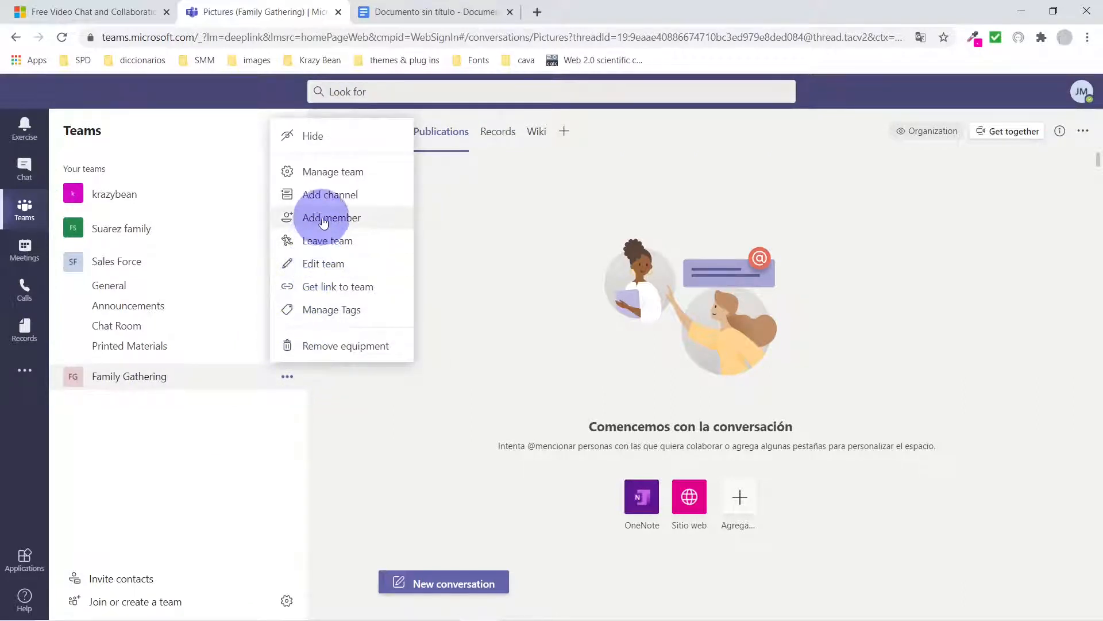
pyautogui.click(329, 195)
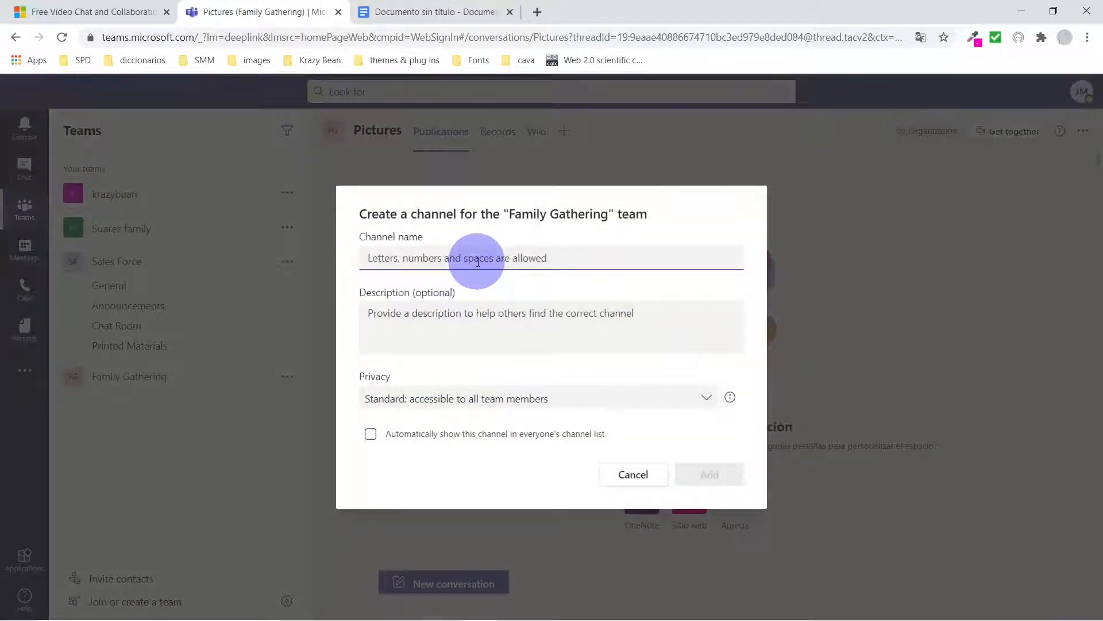
pyautogui.write('short videos')
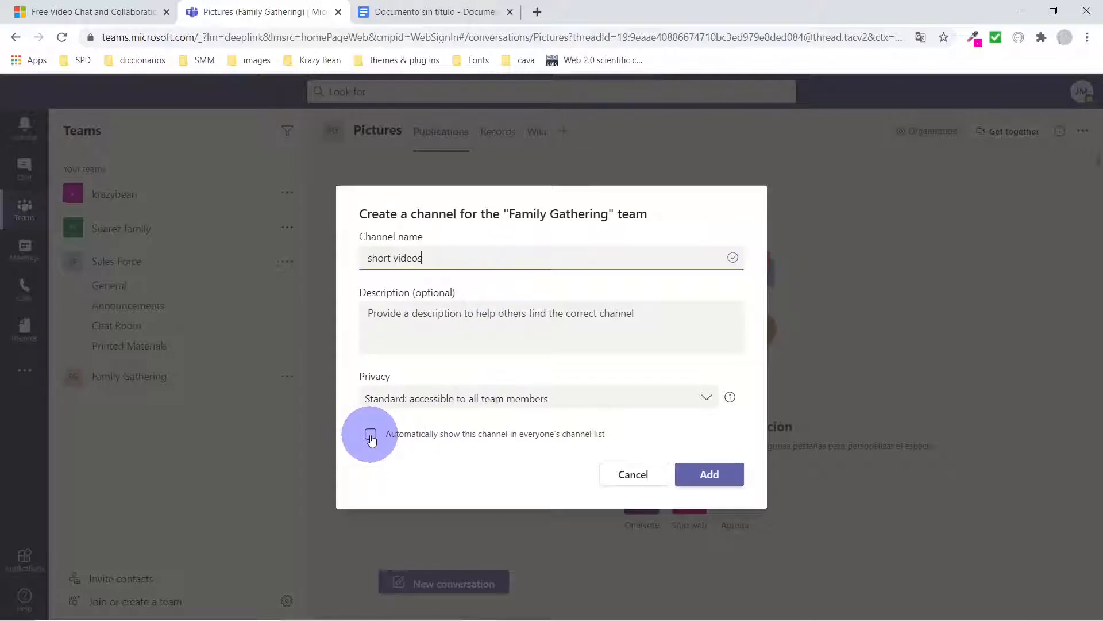
pyautogui.click(370, 438)
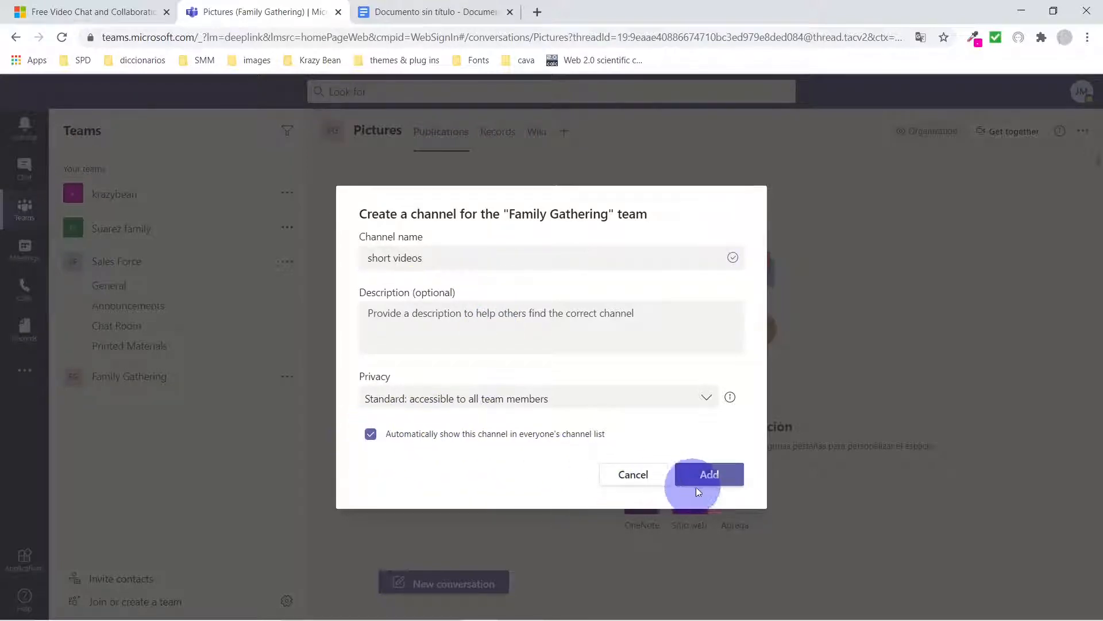
pyautogui.click(712, 479)
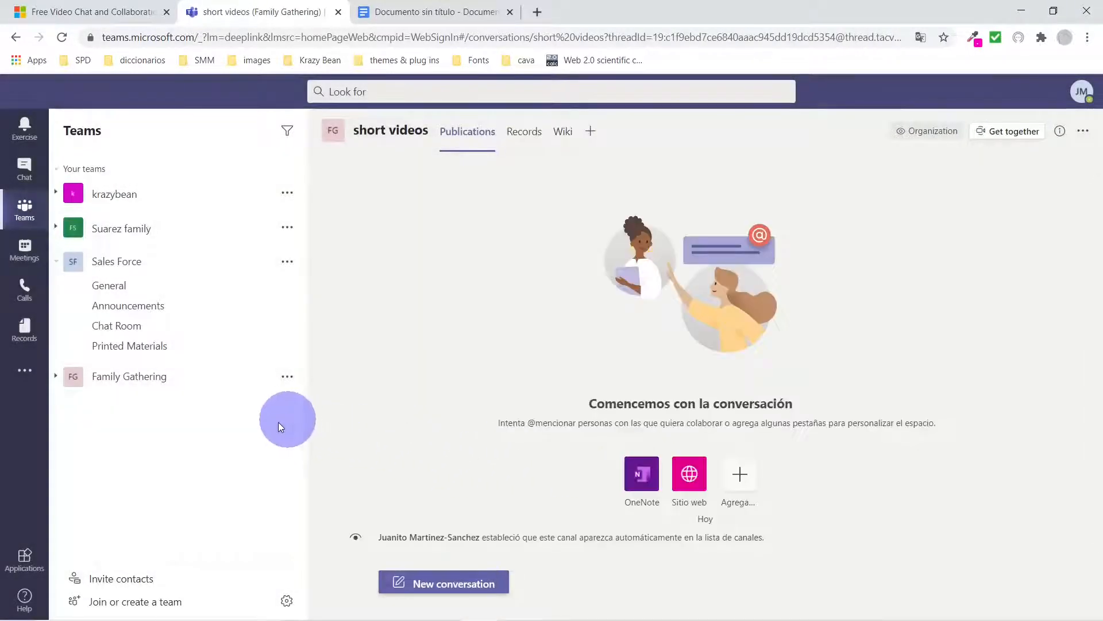
# - Edit Family Gathering's Pictures channel so it shows automatically in everyone's channel list, and open the channel
pyautogui.click(152, 382)
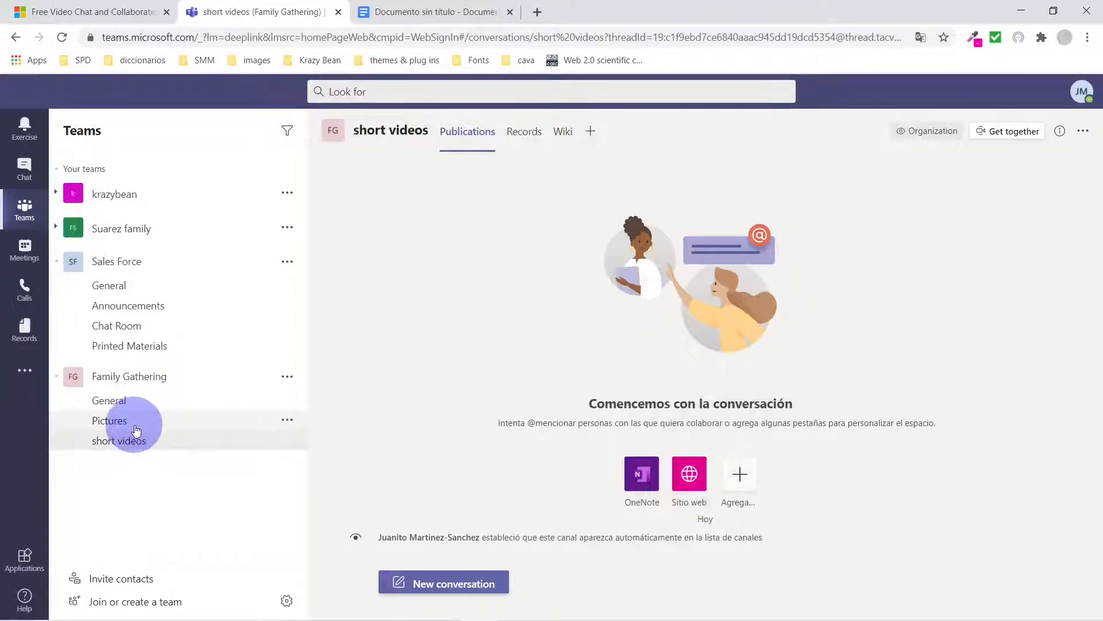
pyautogui.click(287, 421)
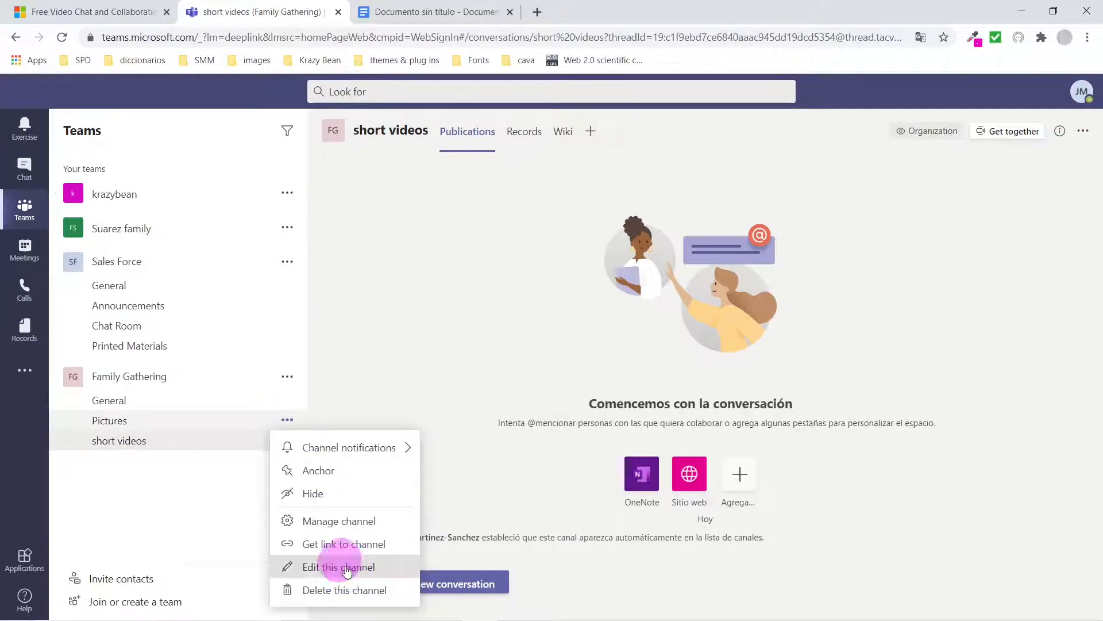
pyautogui.click(294, 567)
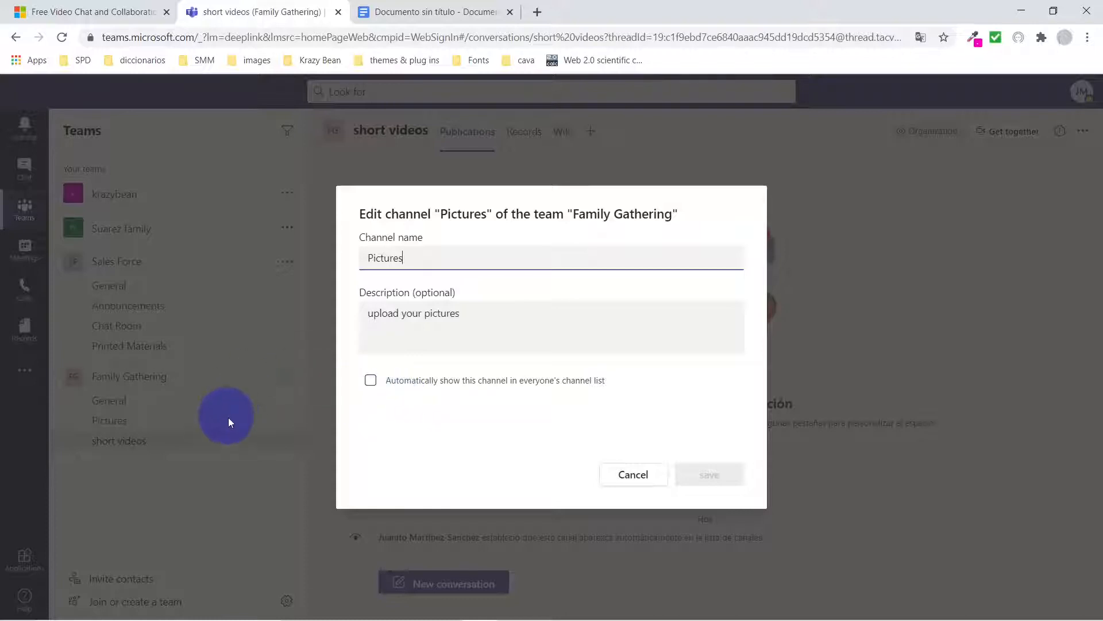
pyautogui.click(371, 382)
pyautogui.click(709, 474)
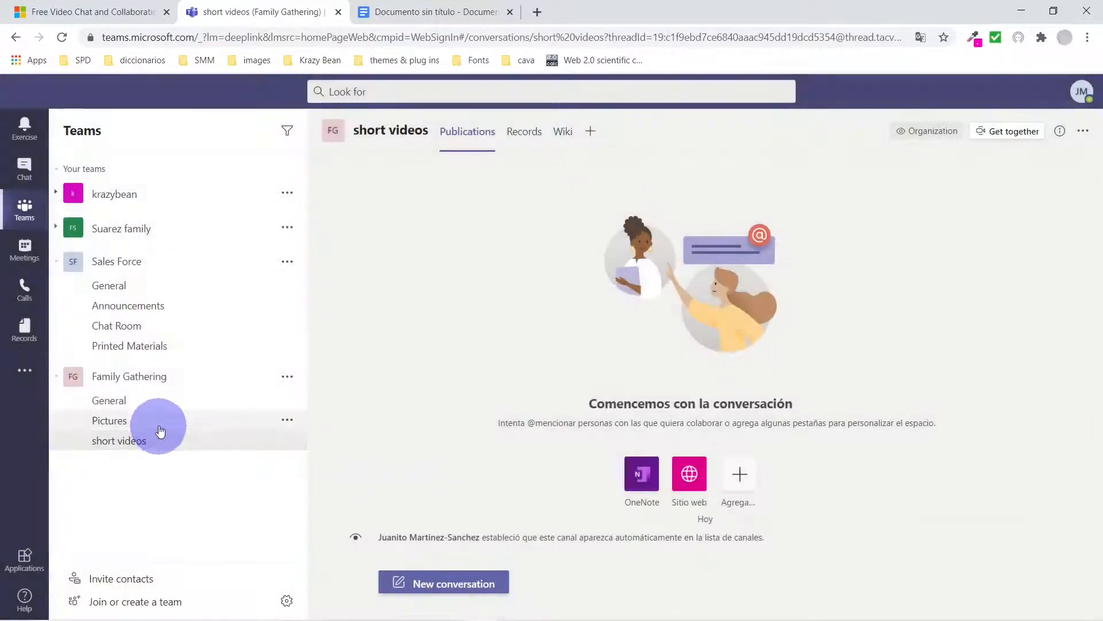
pyautogui.click(159, 420)
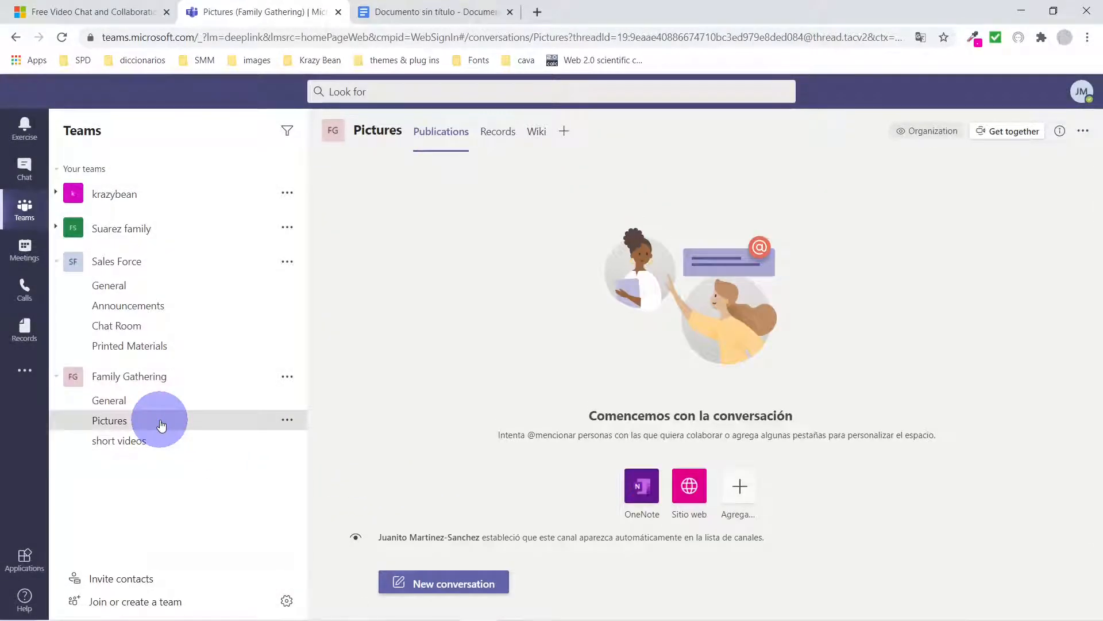
# - Move the Sales Force team below Family Gathering in the team list, with both teams collapsed
pyautogui.click(157, 444)
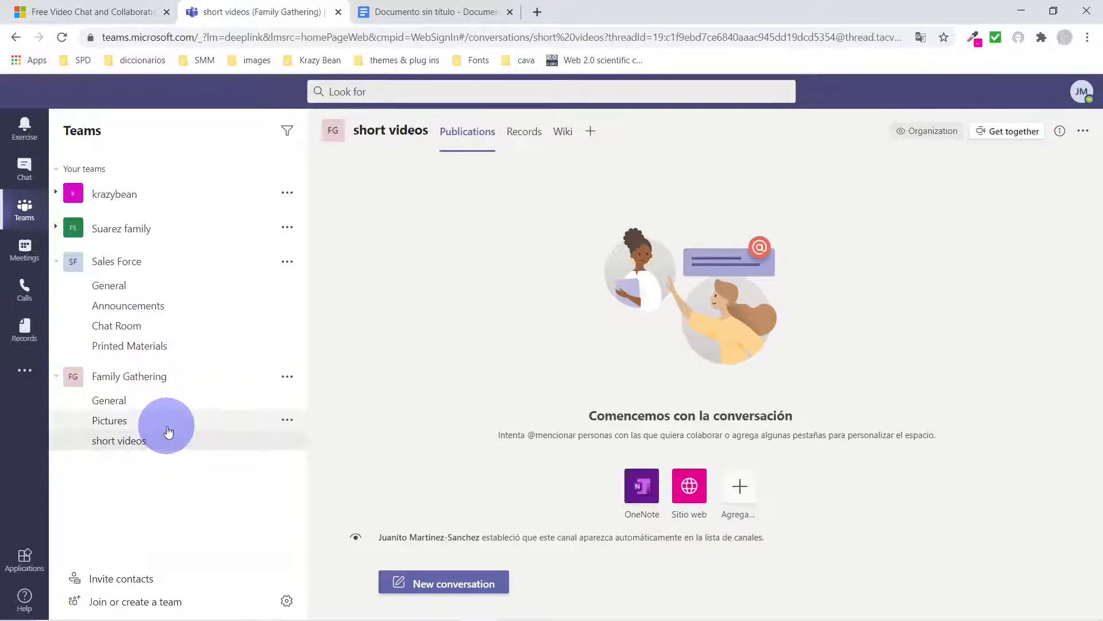
pyautogui.click(155, 266)
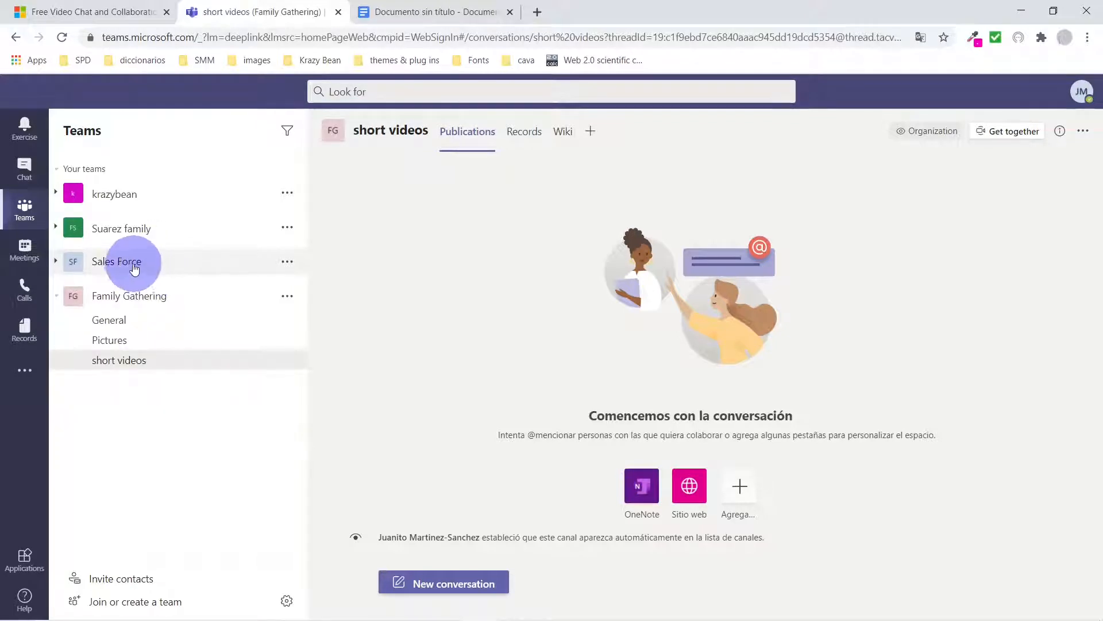
pyautogui.moveTo(134, 268); pyautogui.dragTo(130, 359)
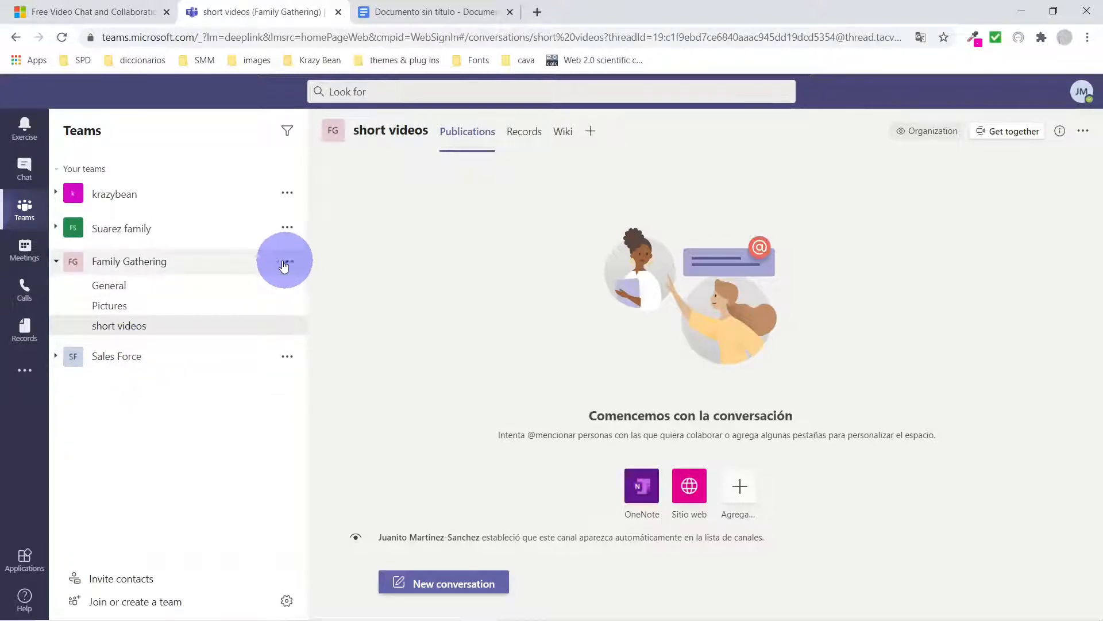
pyautogui.click(150, 259)
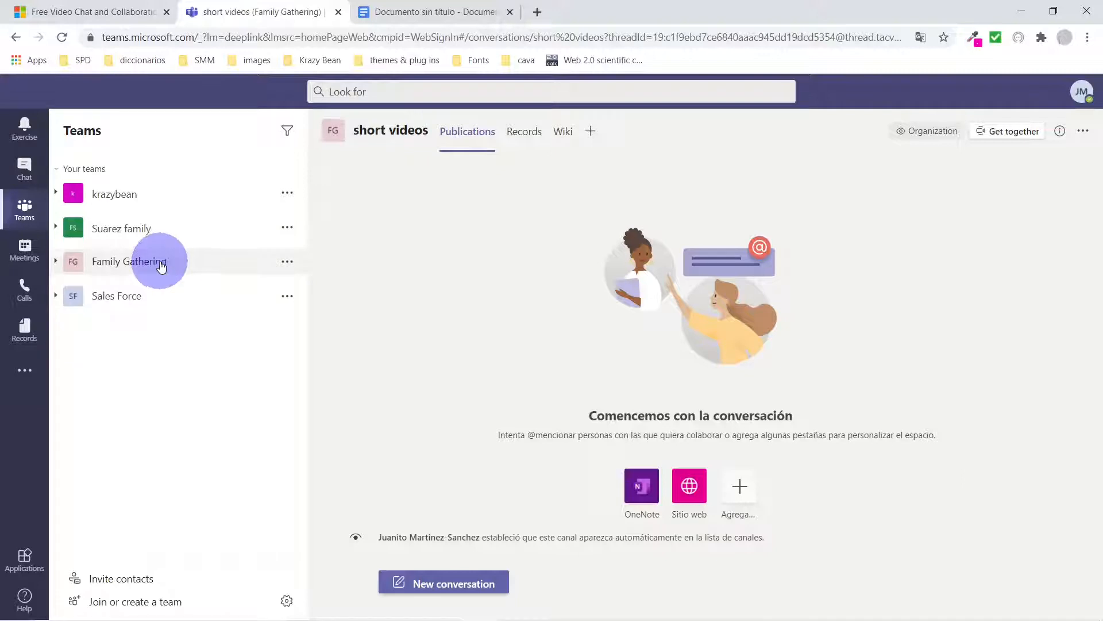
# - View the options of the Sales Force team's General channel, and open its Printed Materials channel
pyautogui.click(144, 299)
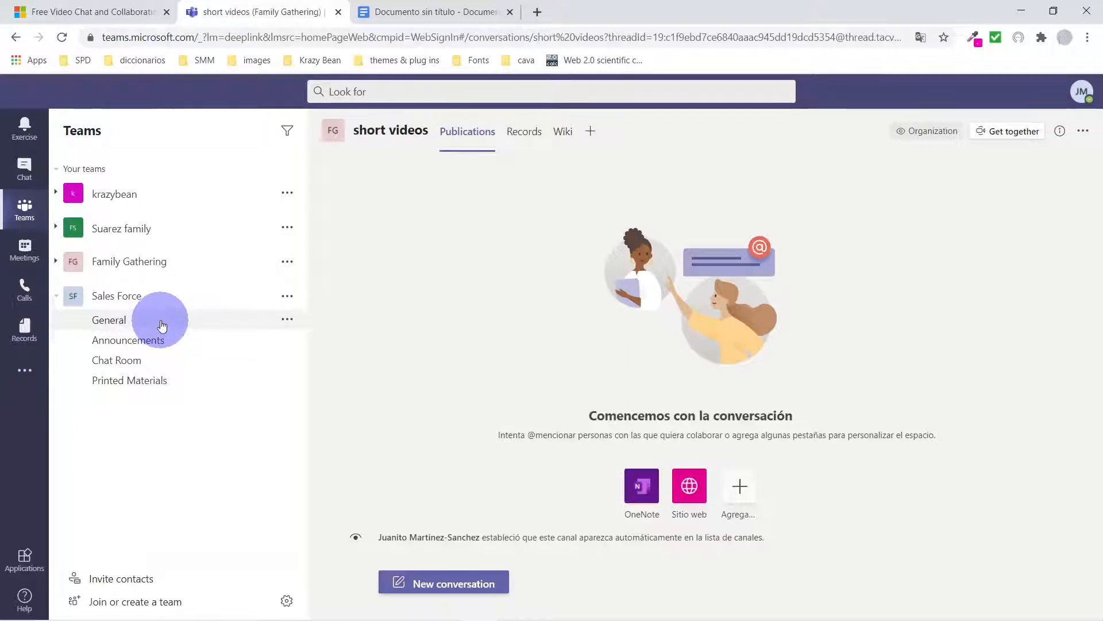
pyautogui.click(287, 319)
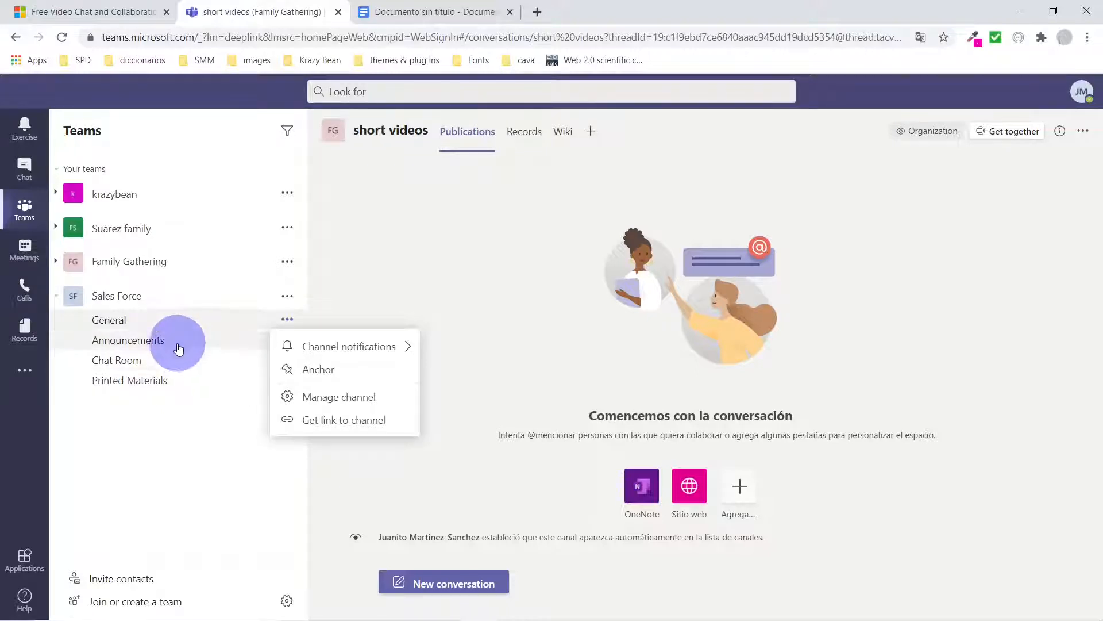
pyautogui.click(172, 391)
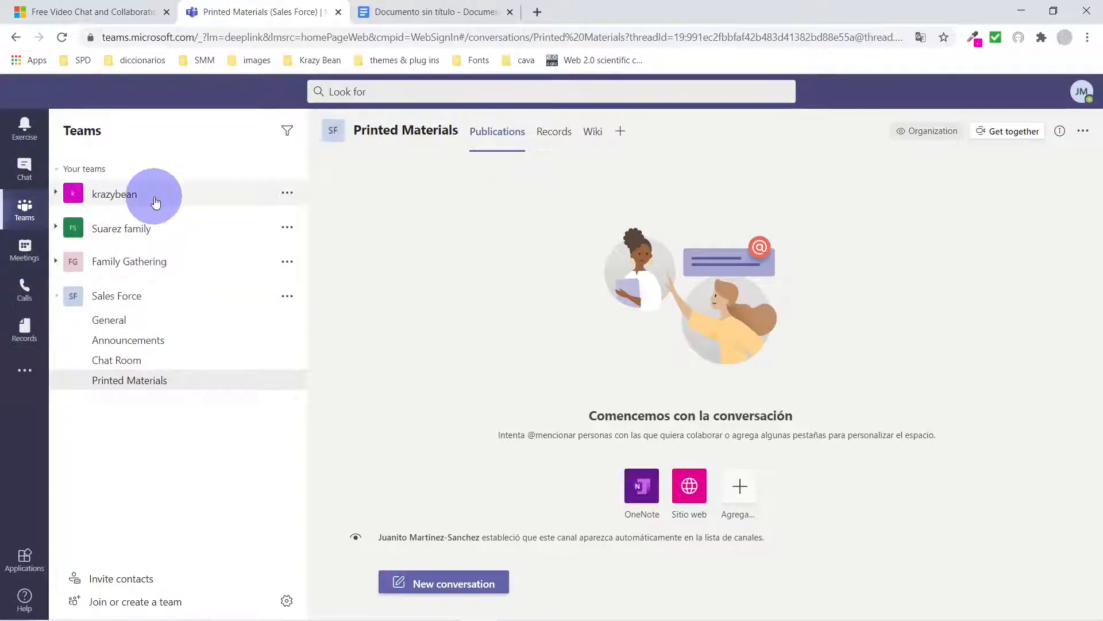
# - Check the activity feed and review its notification settings without changing them
pyautogui.click(25, 130)
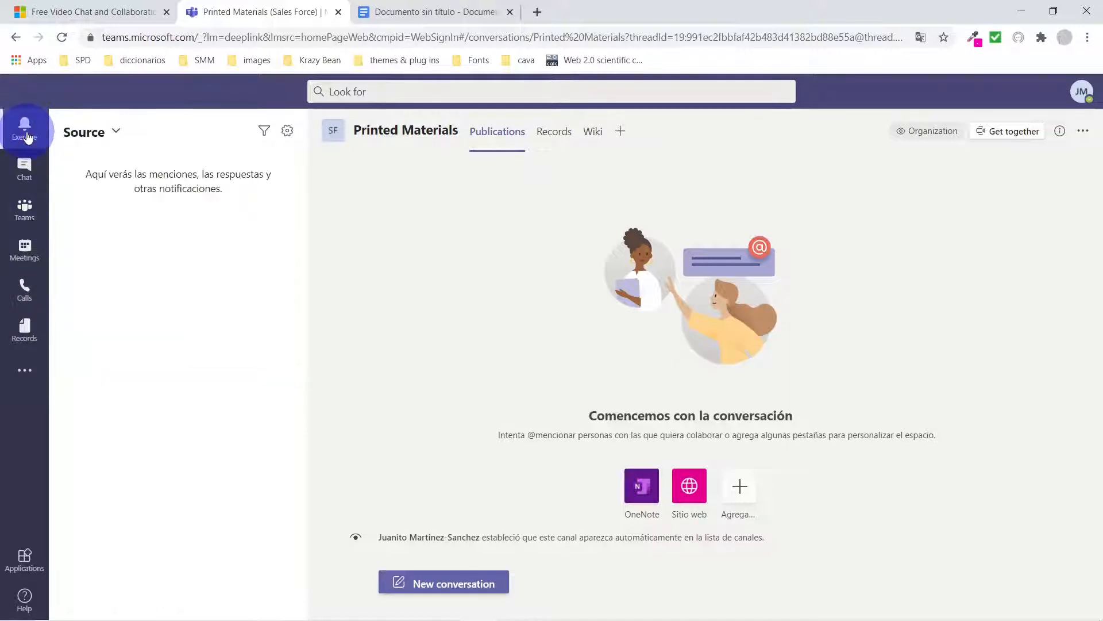
pyautogui.click(153, 185)
pyautogui.click(285, 134)
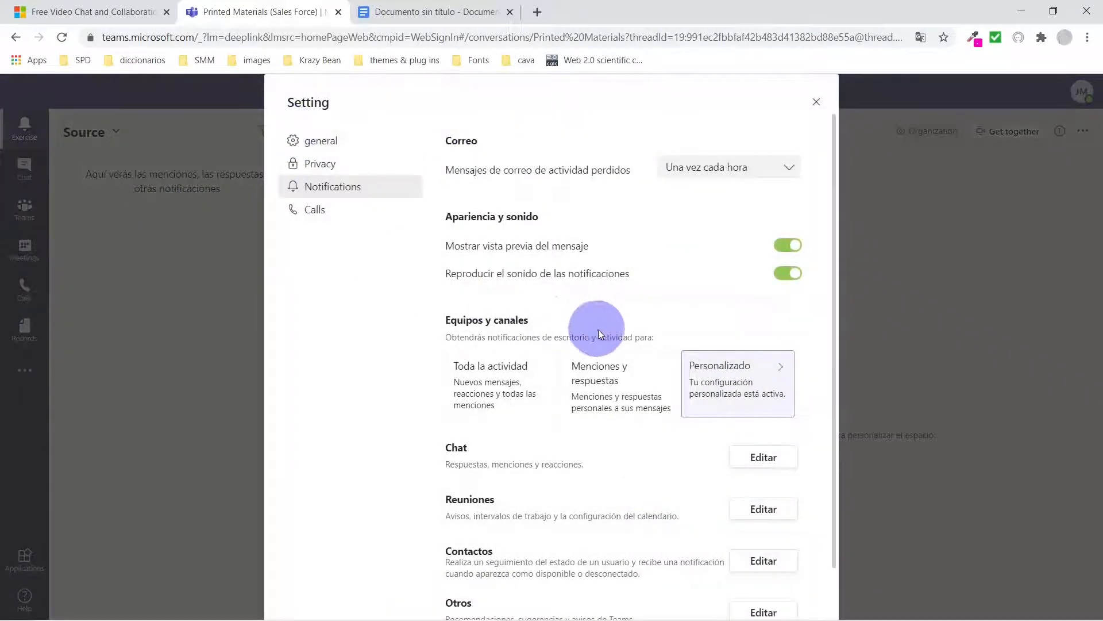
pyautogui.scroll(-2, 609, 332)
pyautogui.scroll(2, 609, 335)
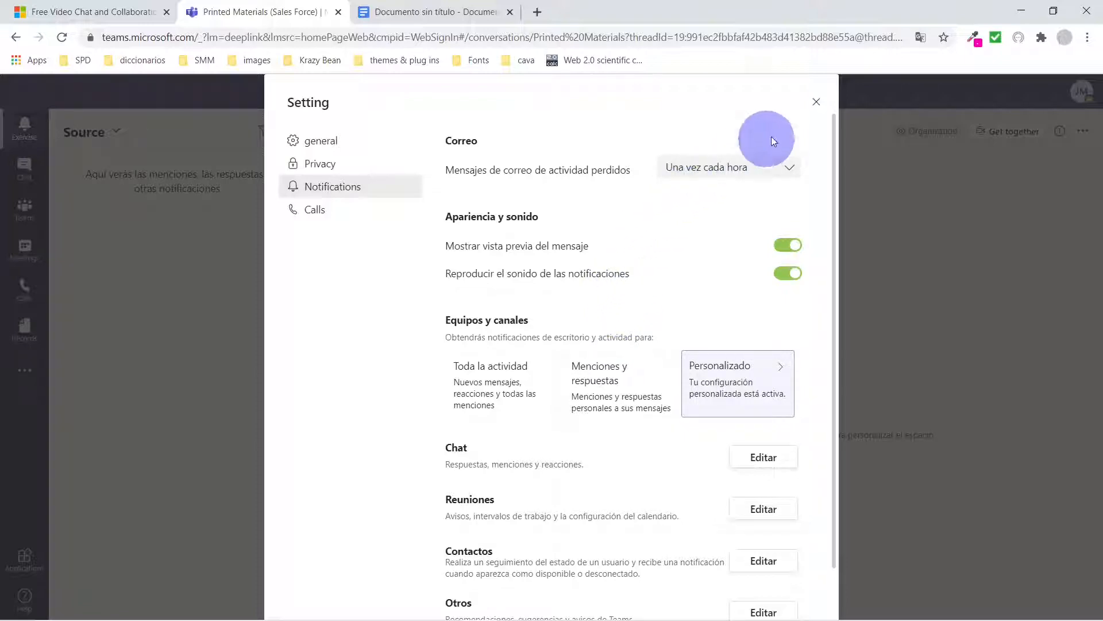
pyautogui.click(817, 101)
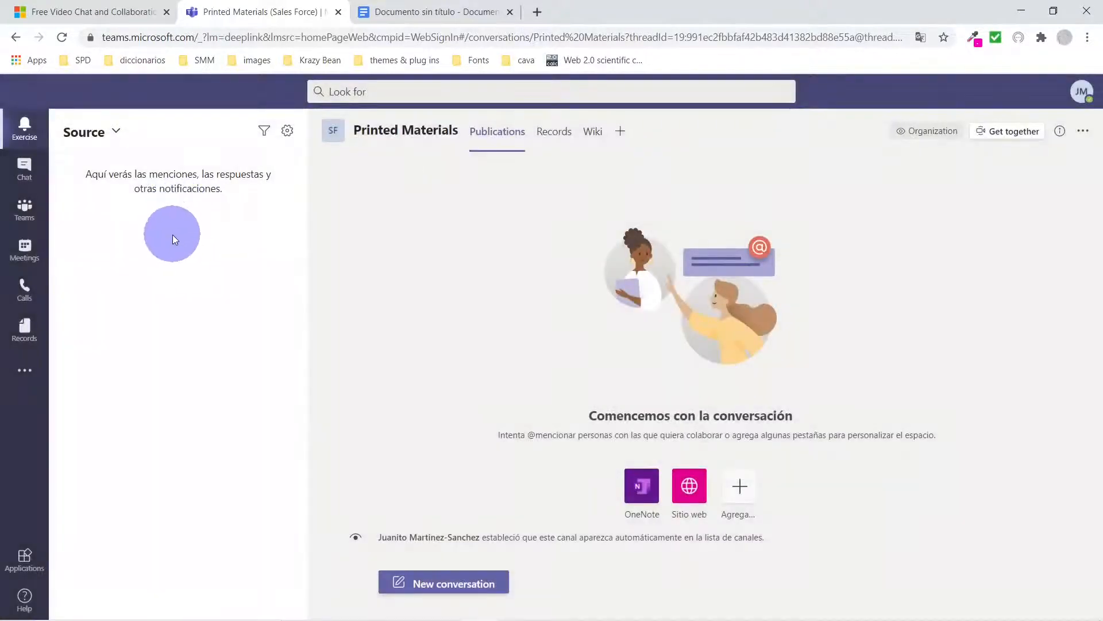
# - Delete both "que tal" messages from the recent chat conversation
pyautogui.click(26, 173)
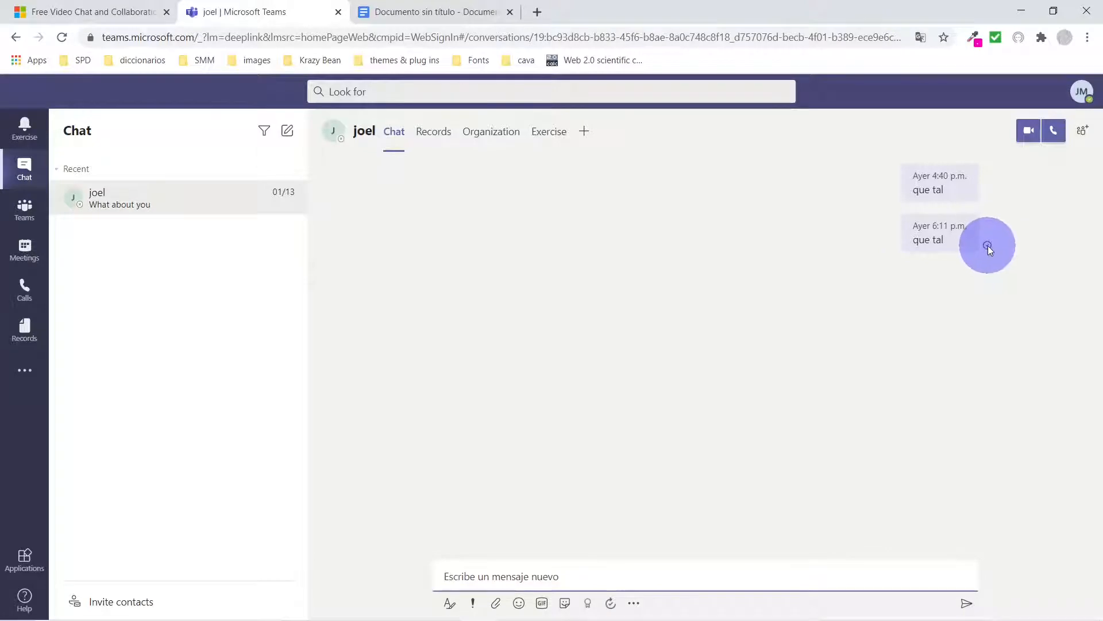
pyautogui.moveTo(944, 233)
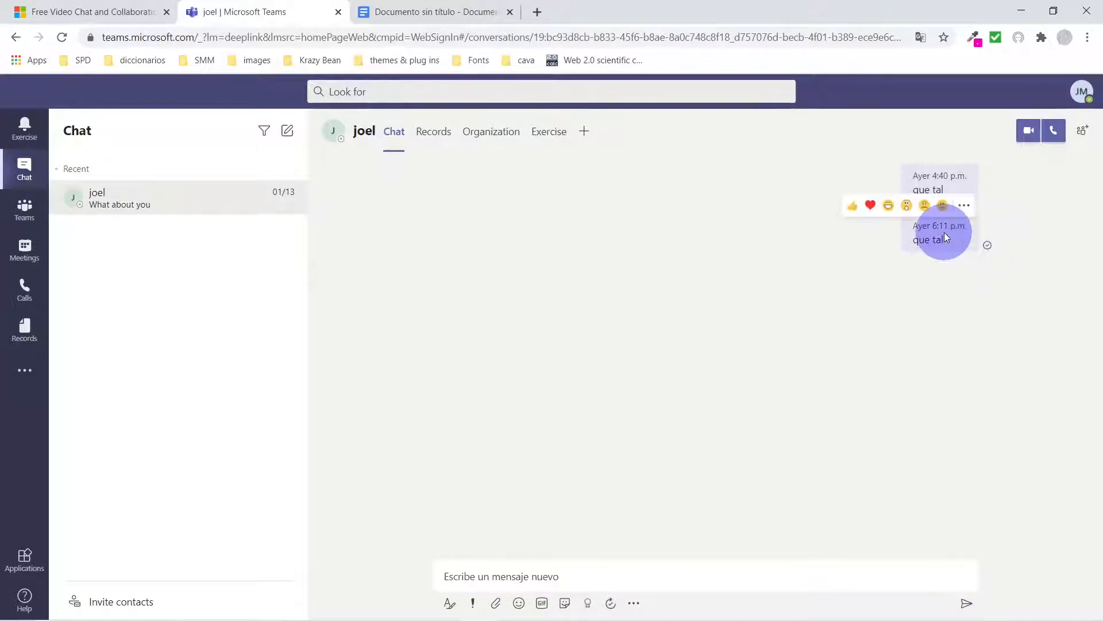
pyautogui.click(964, 205)
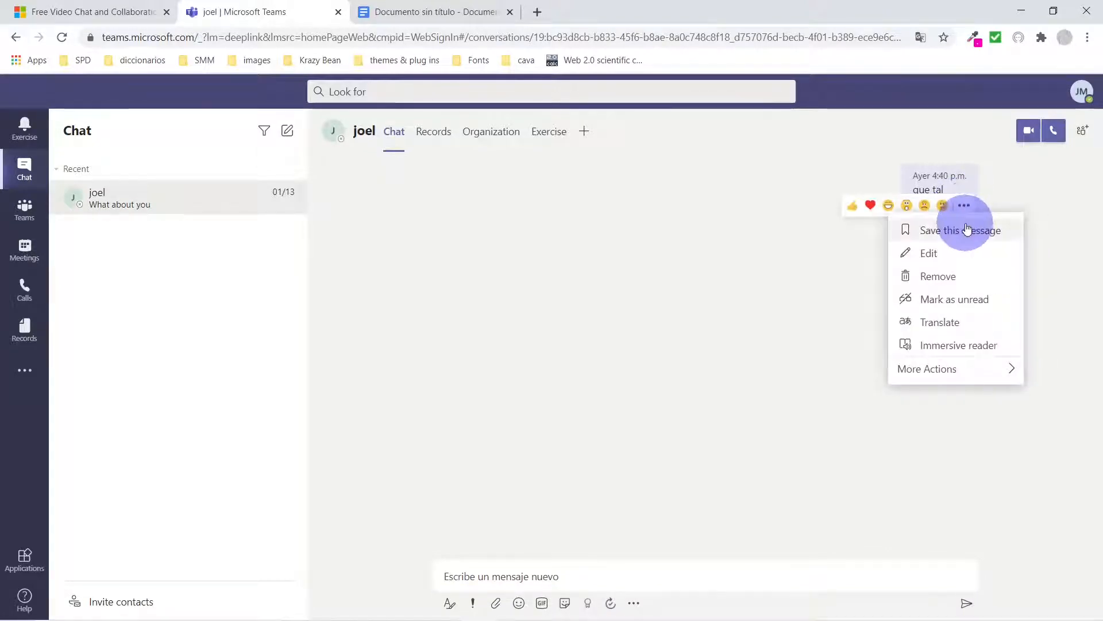
pyautogui.click(939, 276)
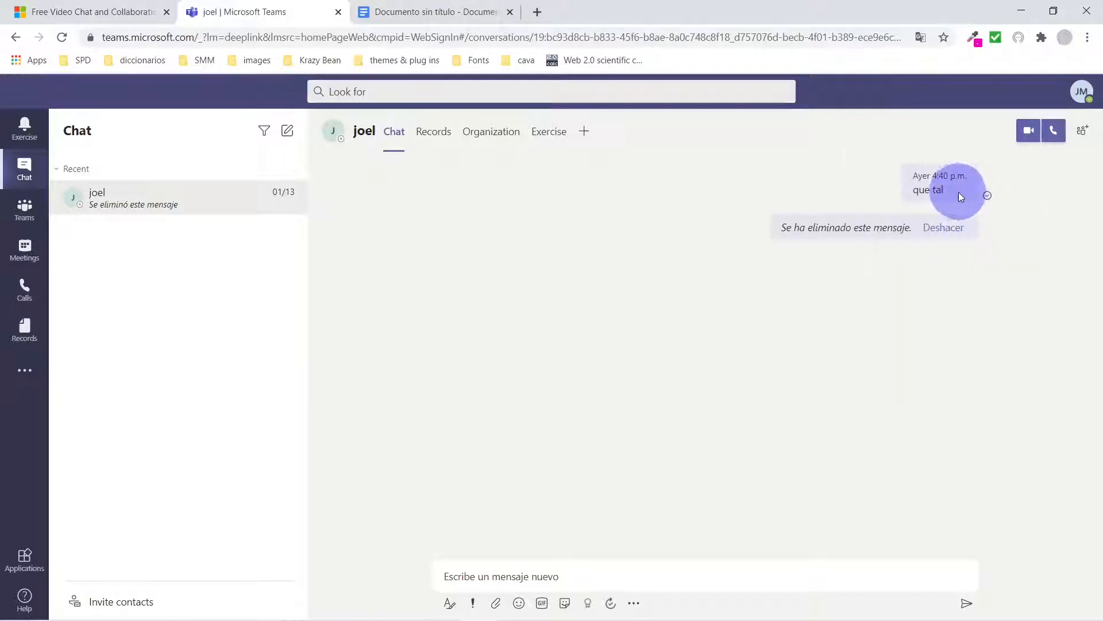
pyautogui.moveTo(959, 197)
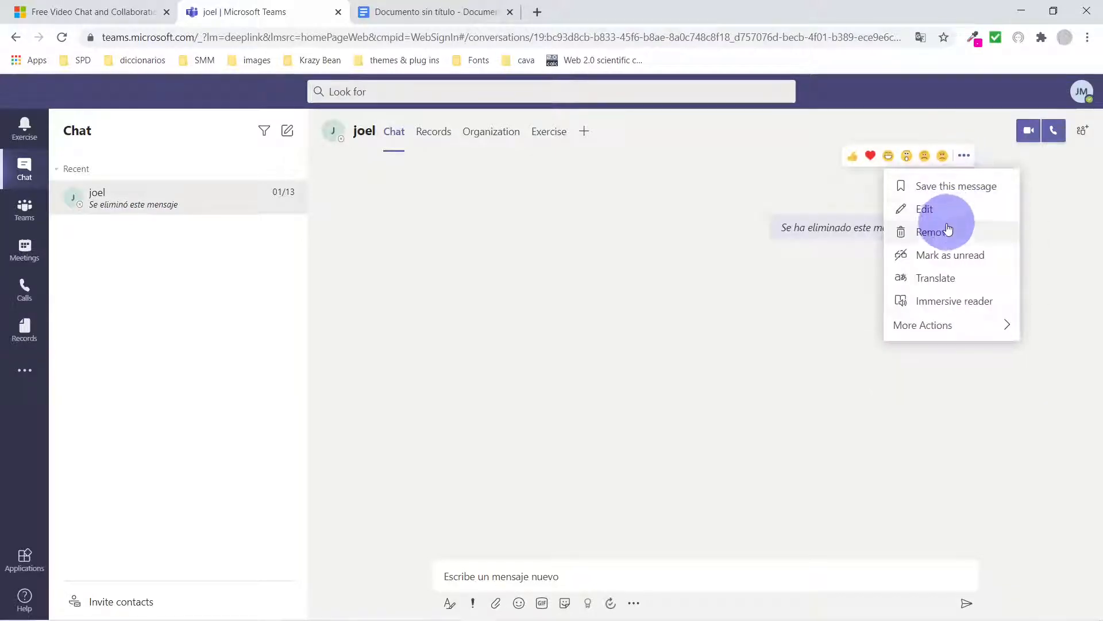
pyautogui.click(935, 232)
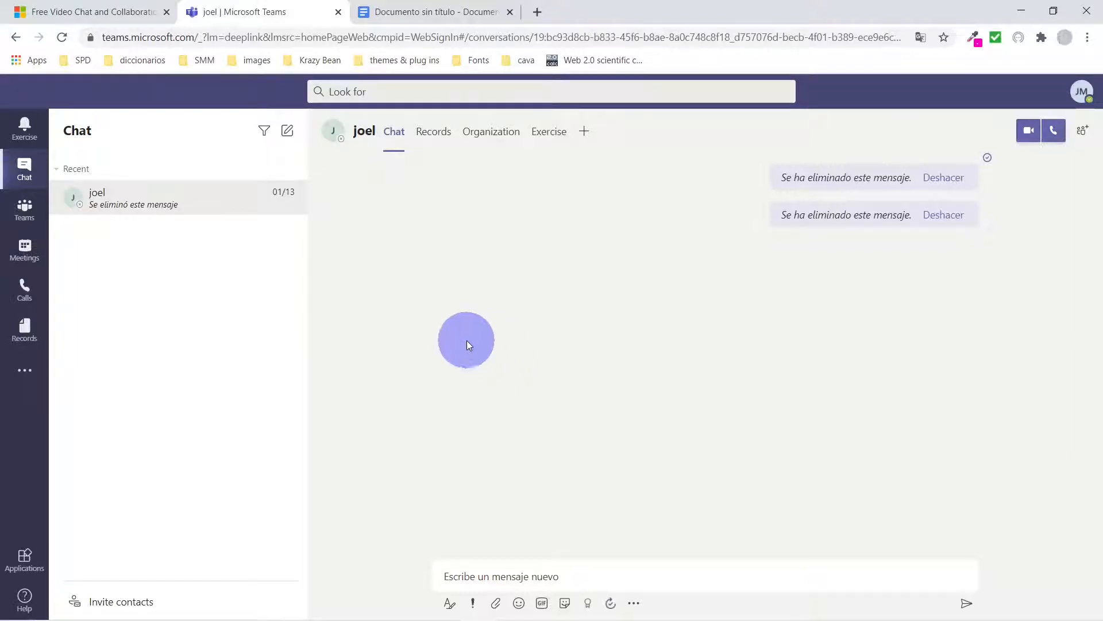
# - View the Meetings and Calls pages, and return to the Sales Force team's Printed Materials channel
pyautogui.click(29, 254)
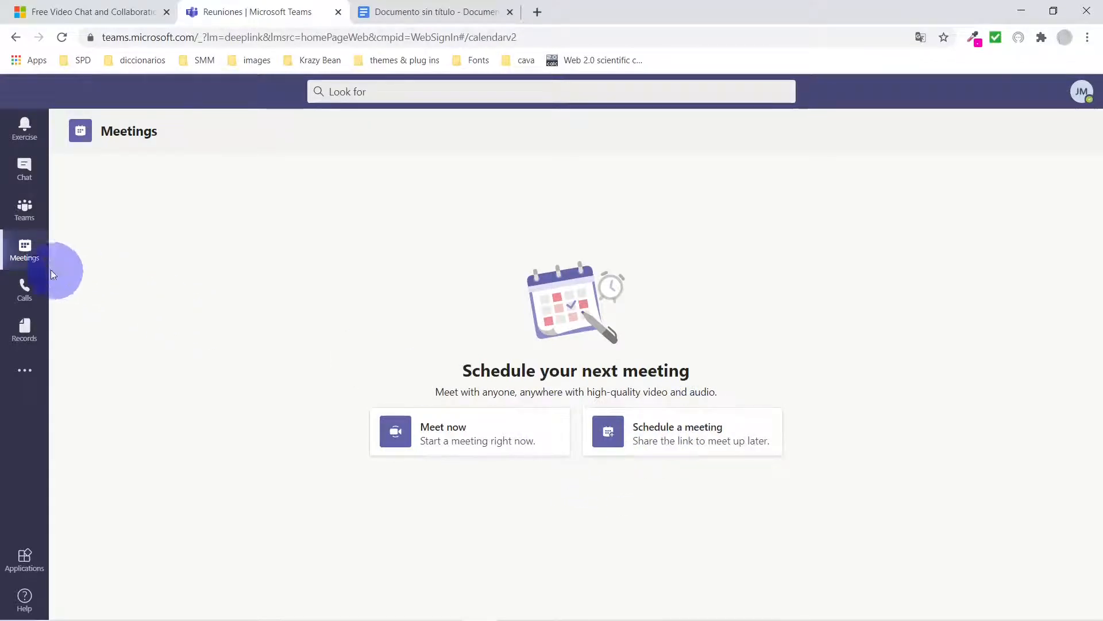
pyautogui.click(29, 288)
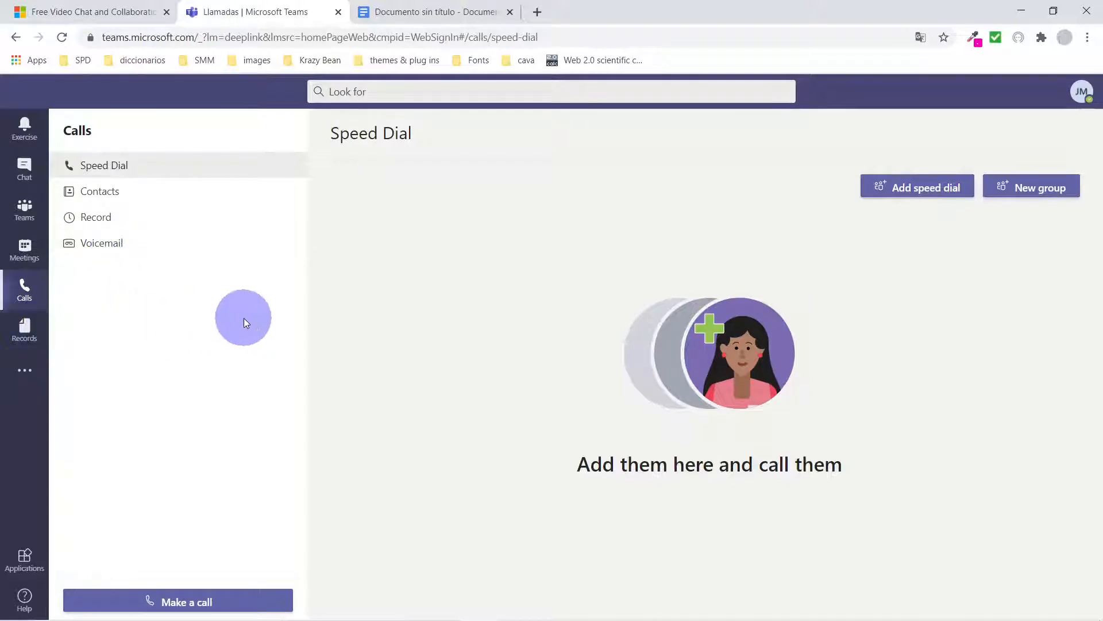
pyautogui.click(25, 209)
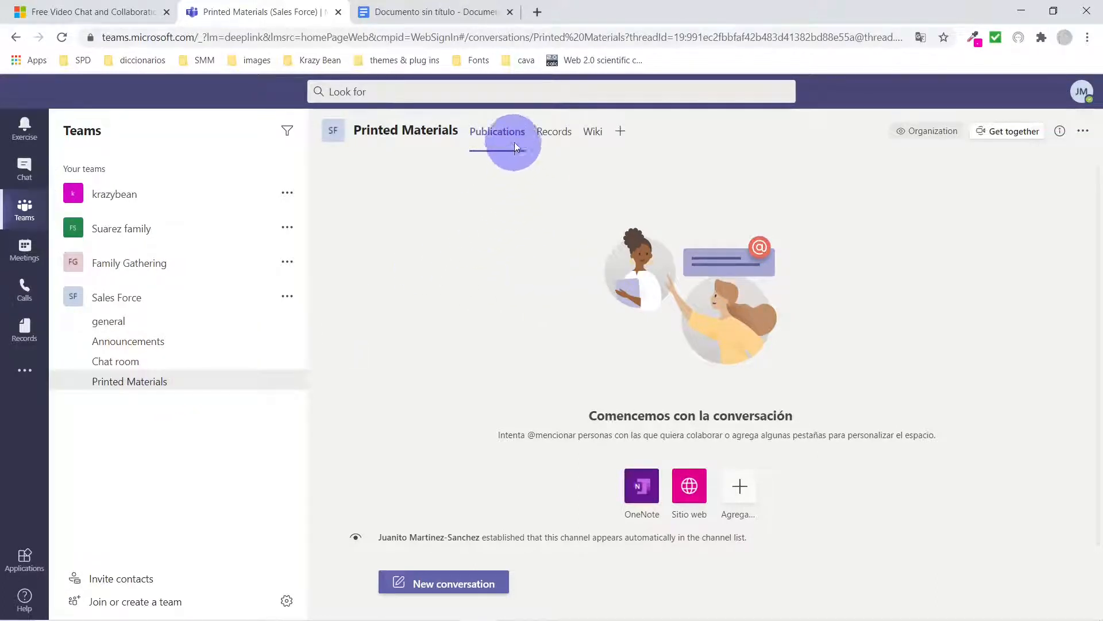
# - Examine the Printed Materials channel's posts and files, including the upload options for files
pyautogui.click(553, 133)
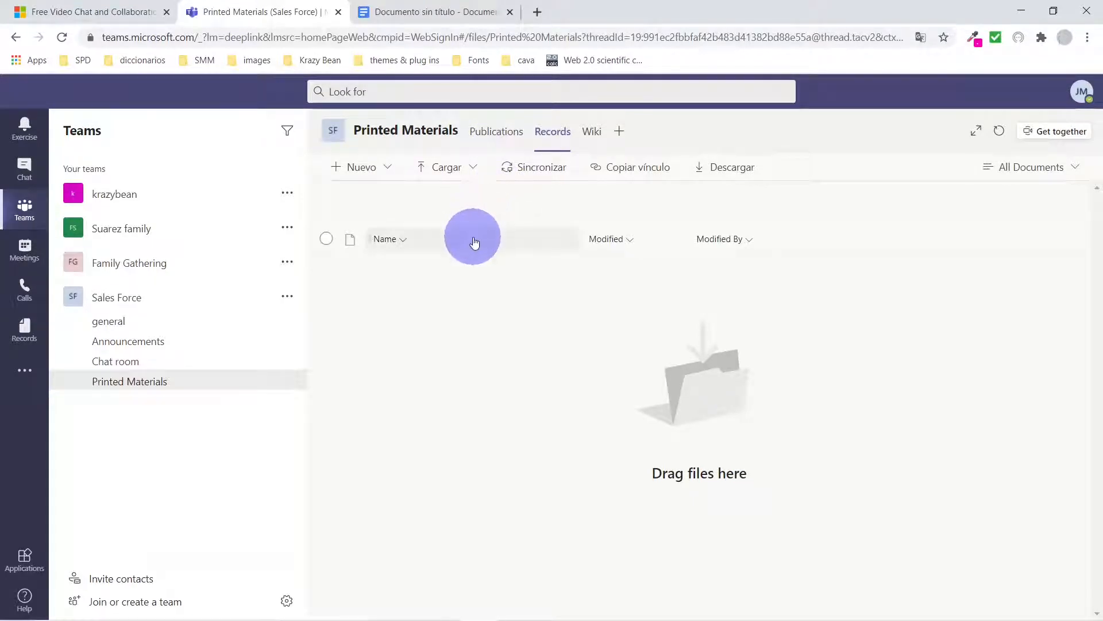
pyautogui.click(501, 138)
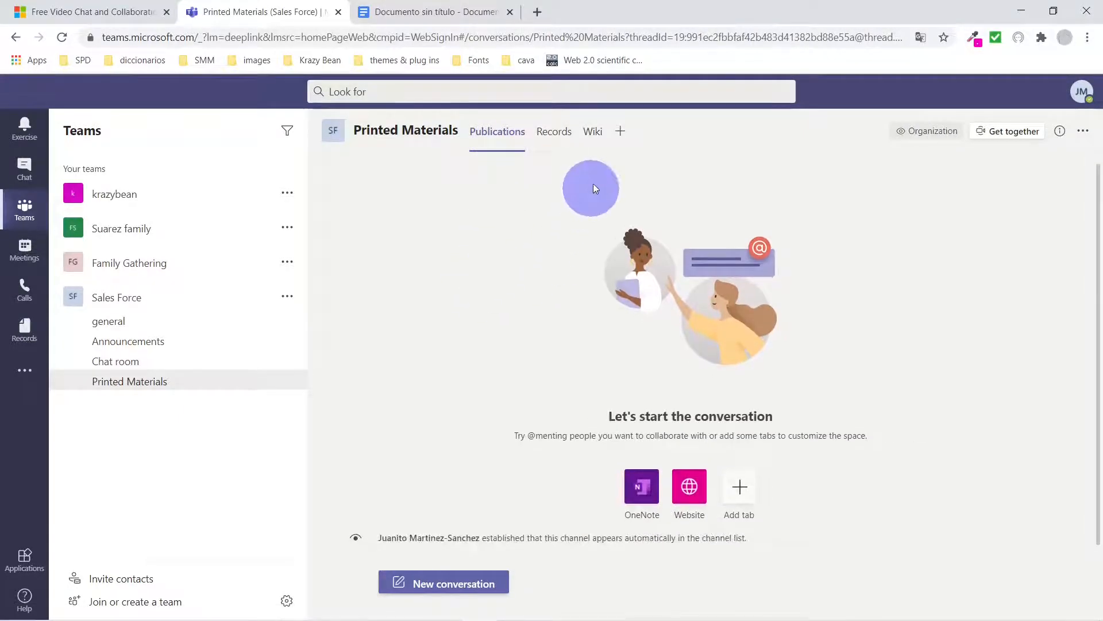
pyautogui.click(559, 137)
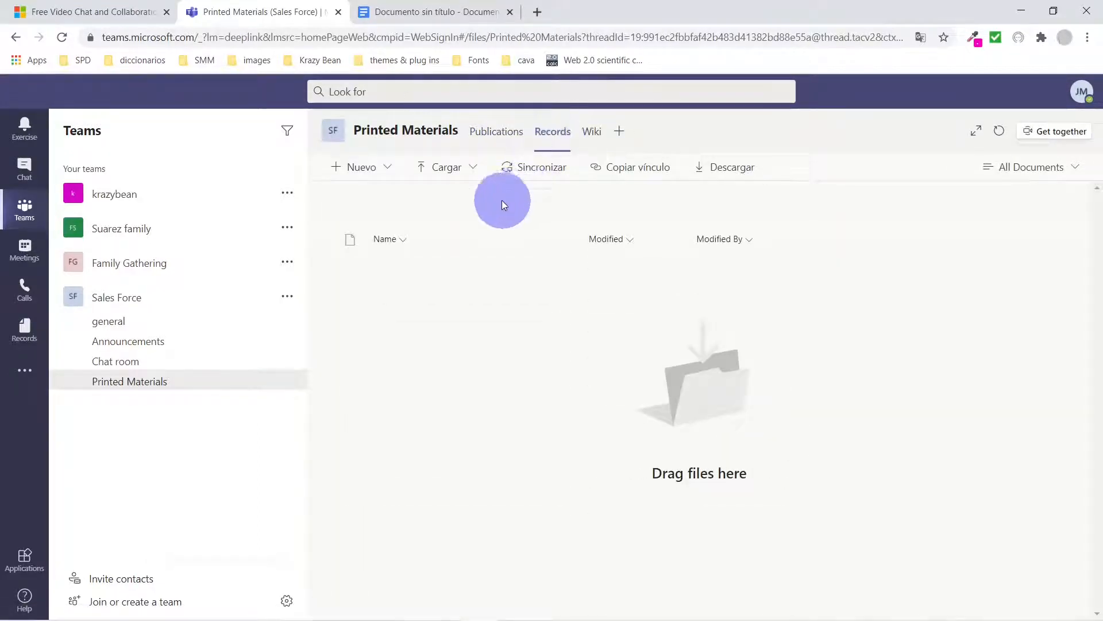
pyautogui.click(474, 171)
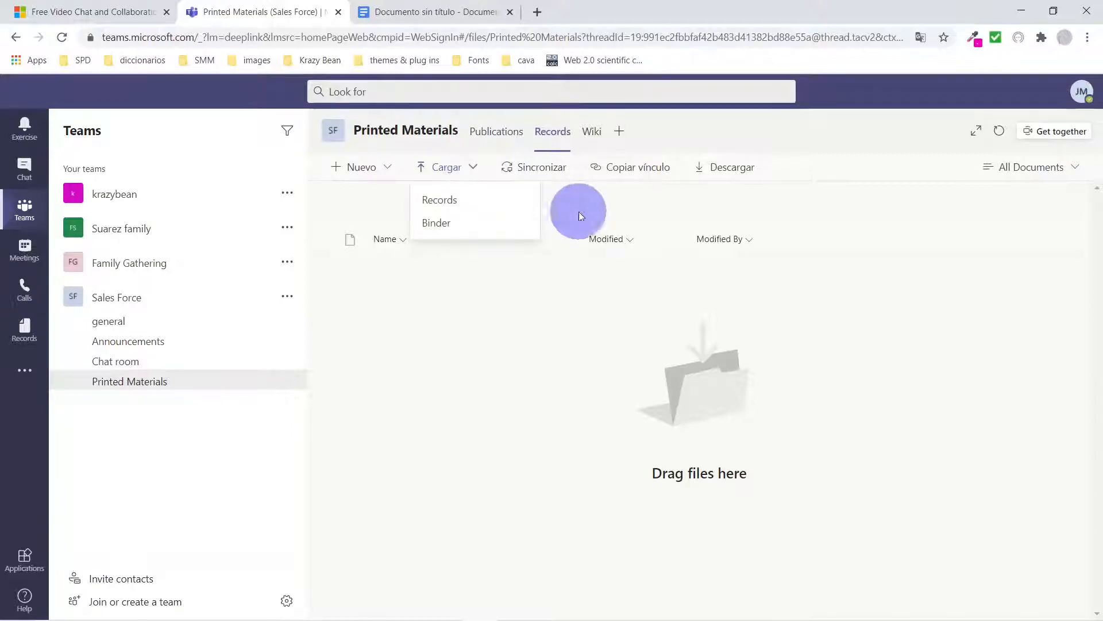
# - Set the application language and the keyboard language to English (United States), and save and restart
pyautogui.click(1082, 92)
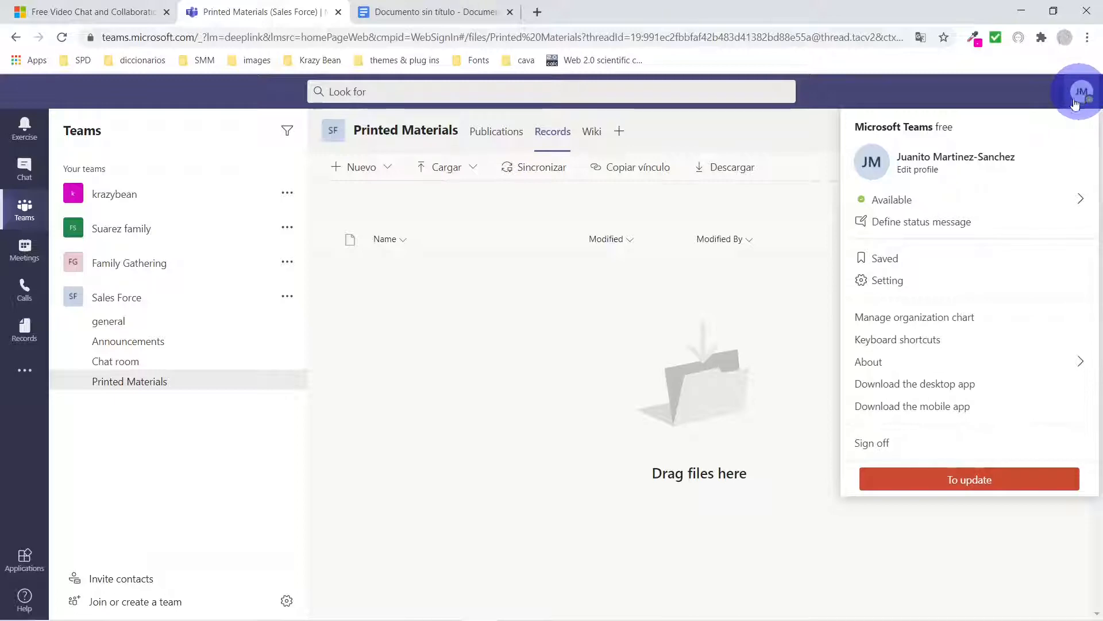
pyautogui.click(927, 288)
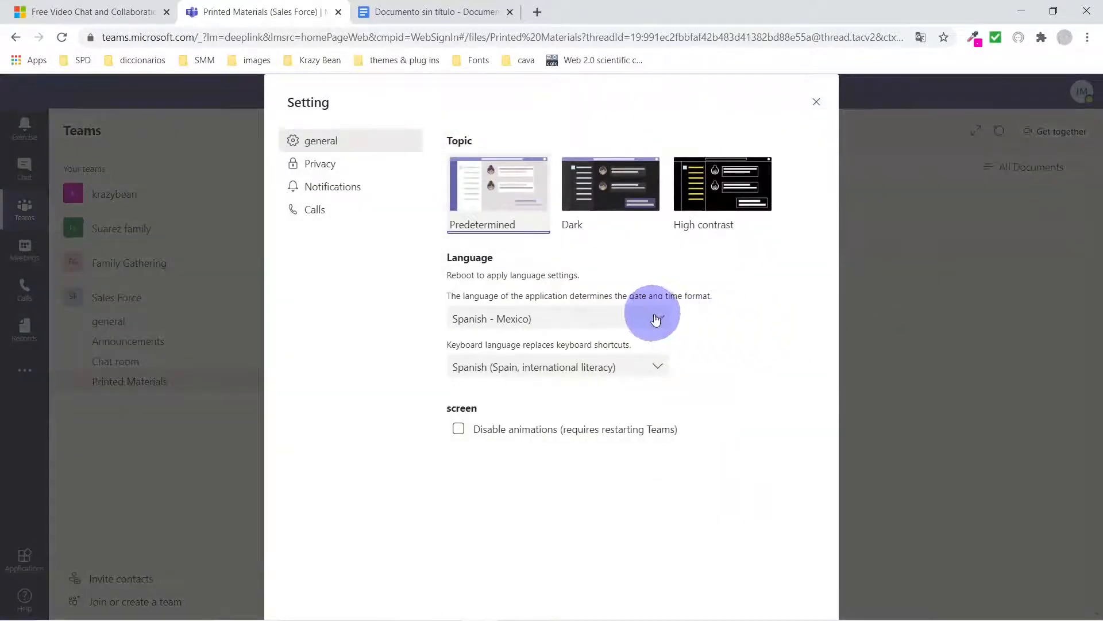
pyautogui.click(657, 318)
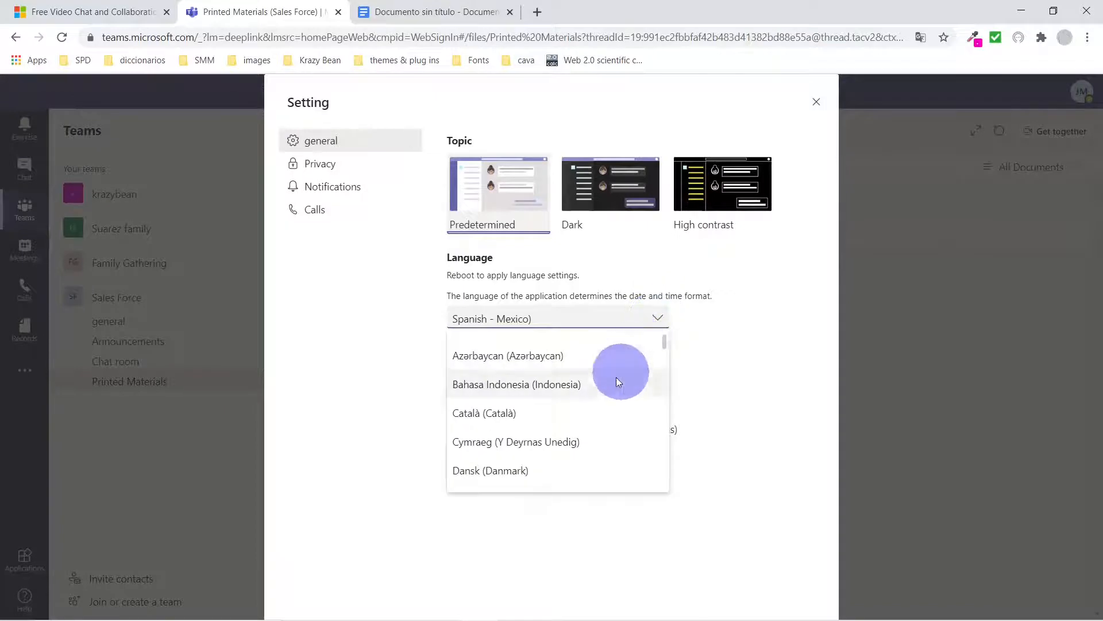
pyautogui.scroll(-8, 585, 396)
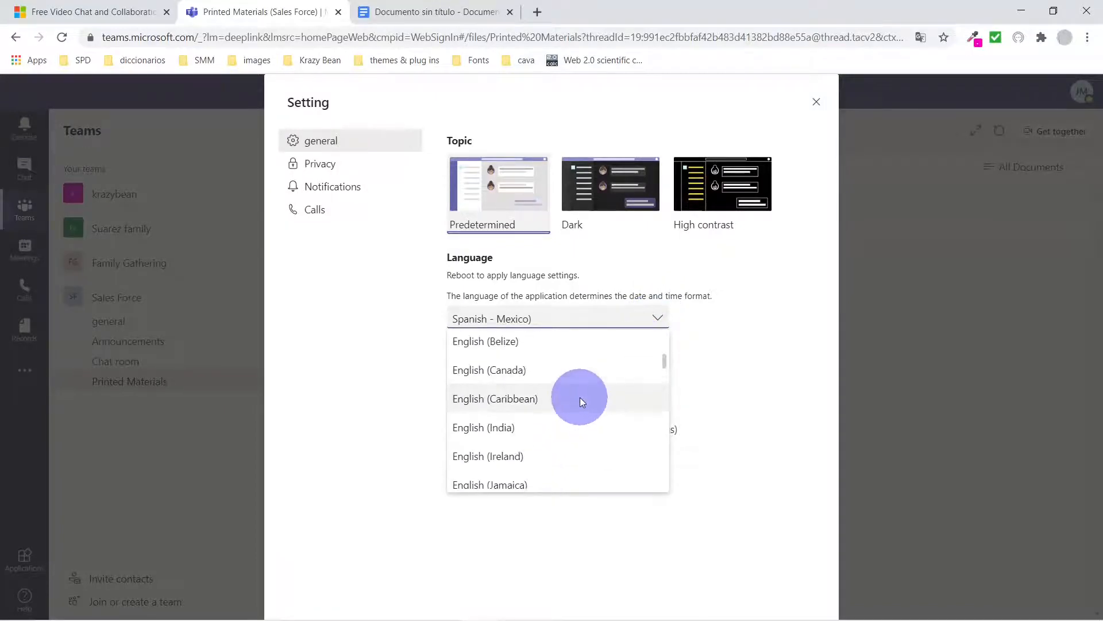
pyautogui.scroll(-3, 567, 398)
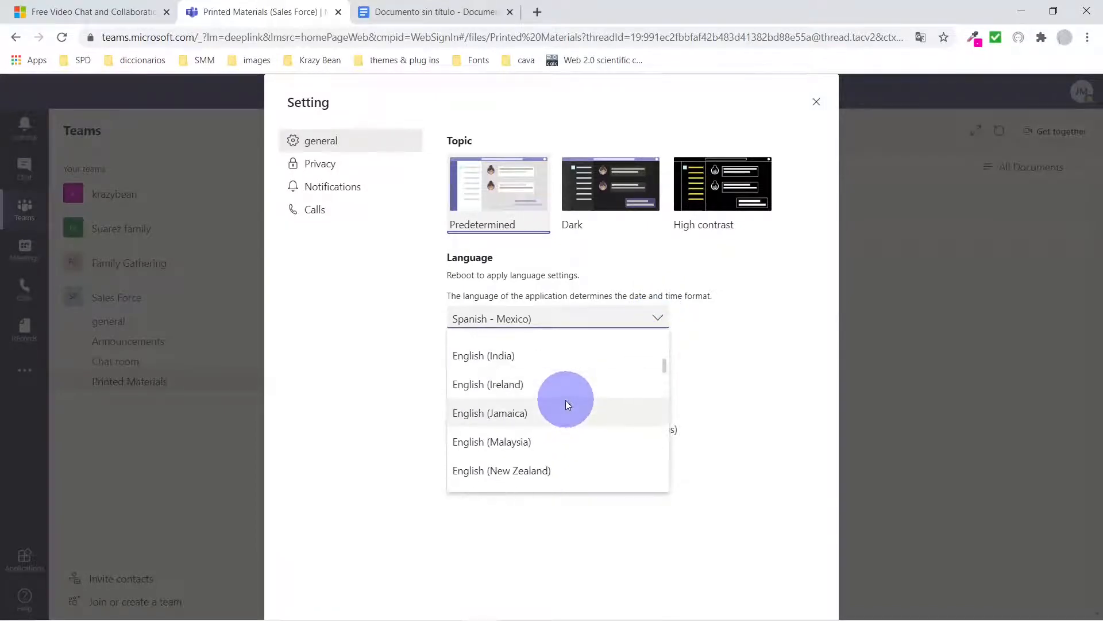
pyautogui.scroll(-5, 565, 402)
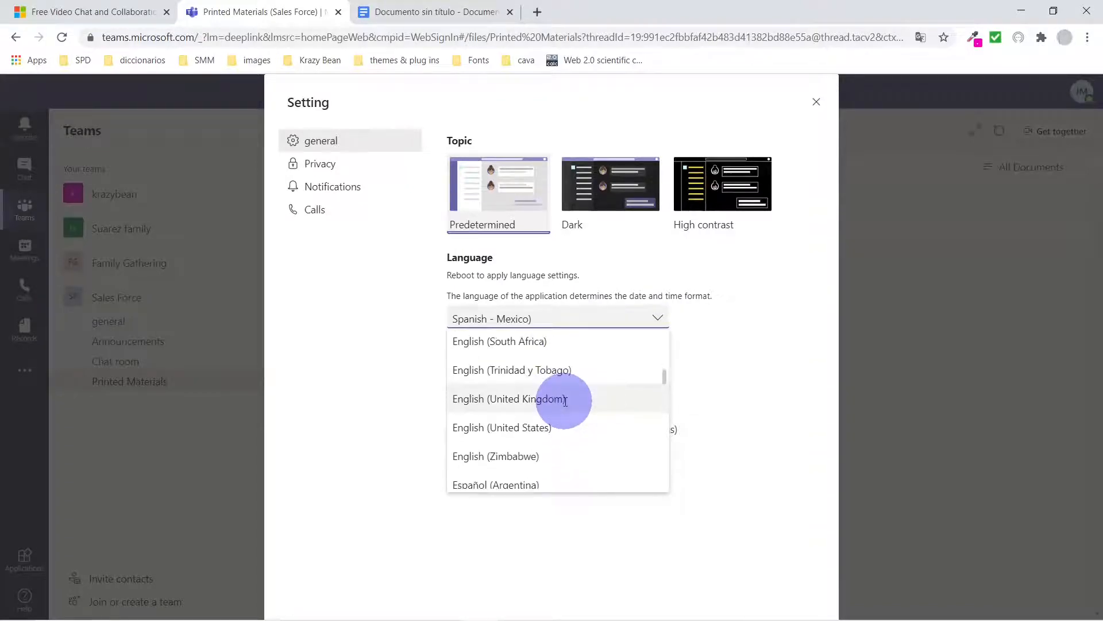
pyautogui.click(487, 426)
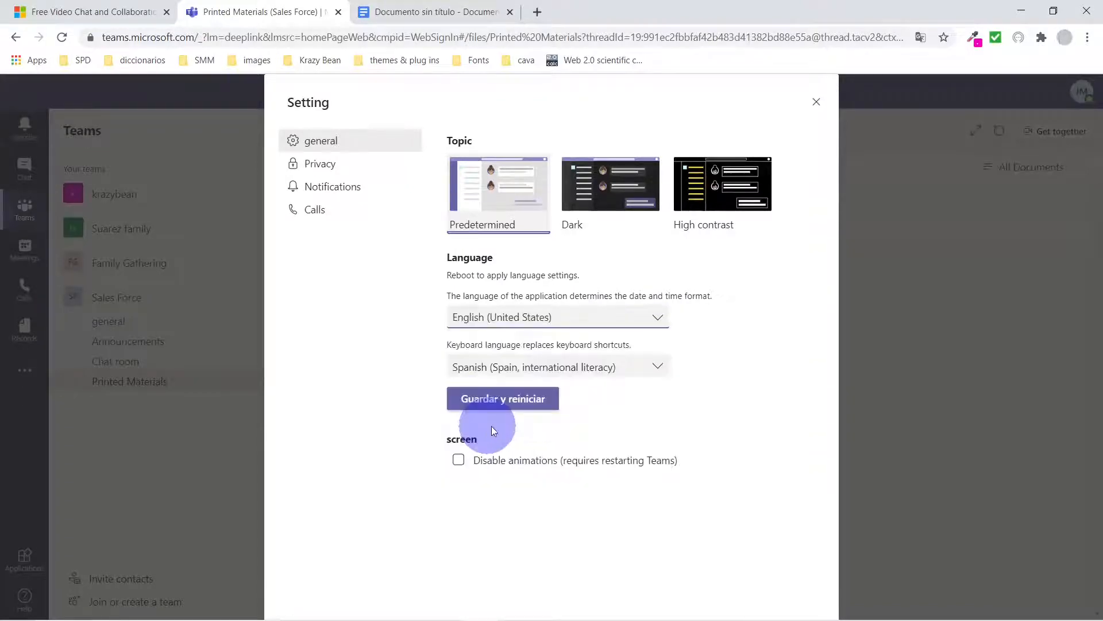
pyautogui.click(656, 367)
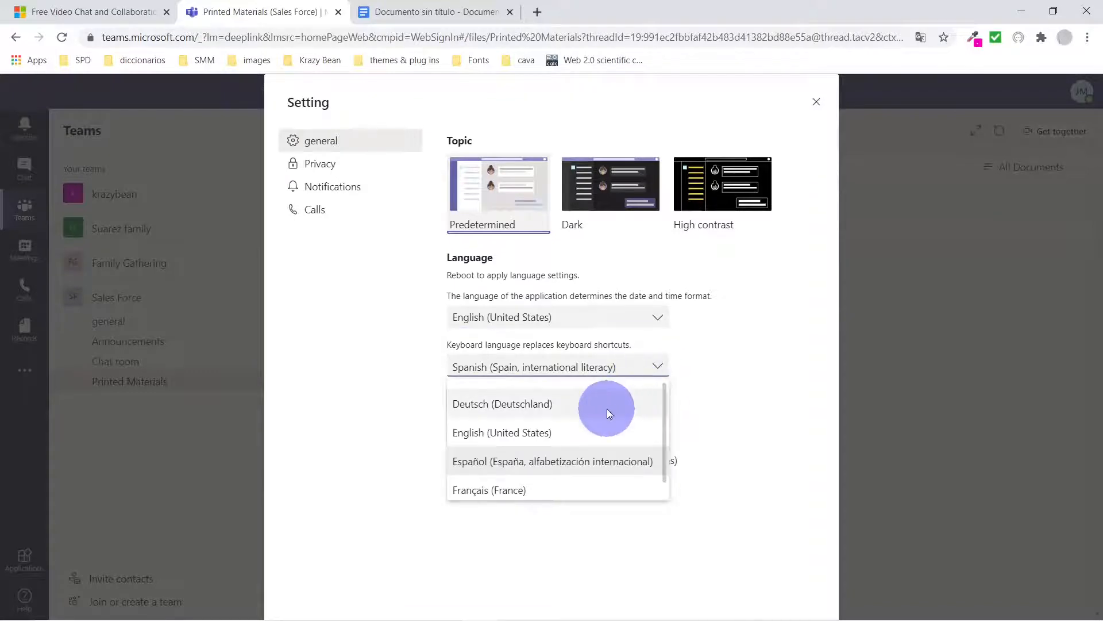
pyautogui.click(523, 432)
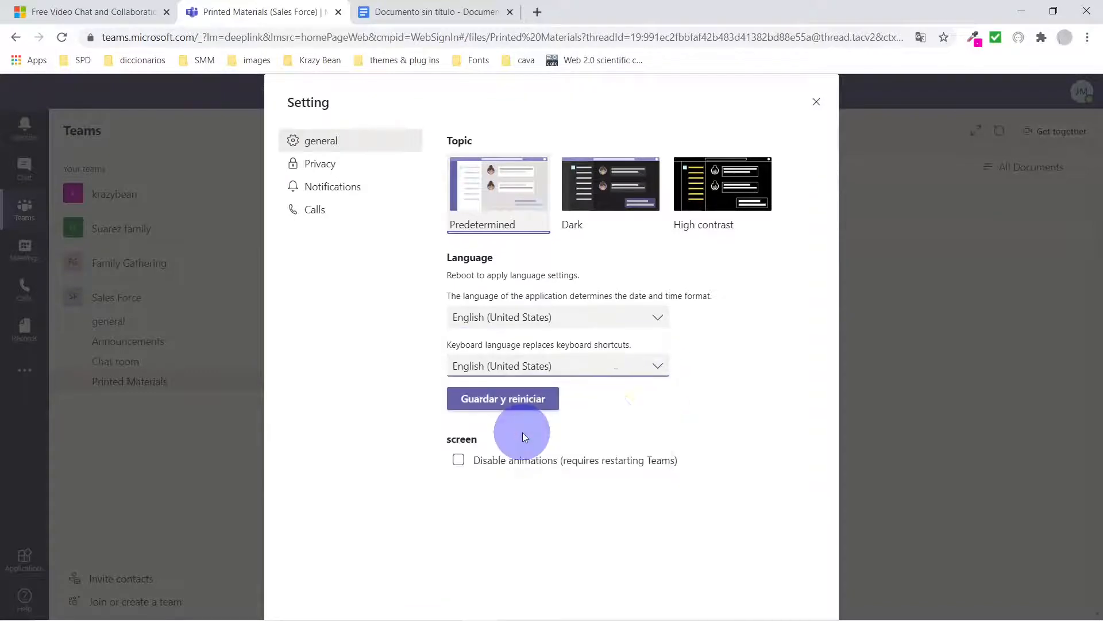
pyautogui.click(503, 401)
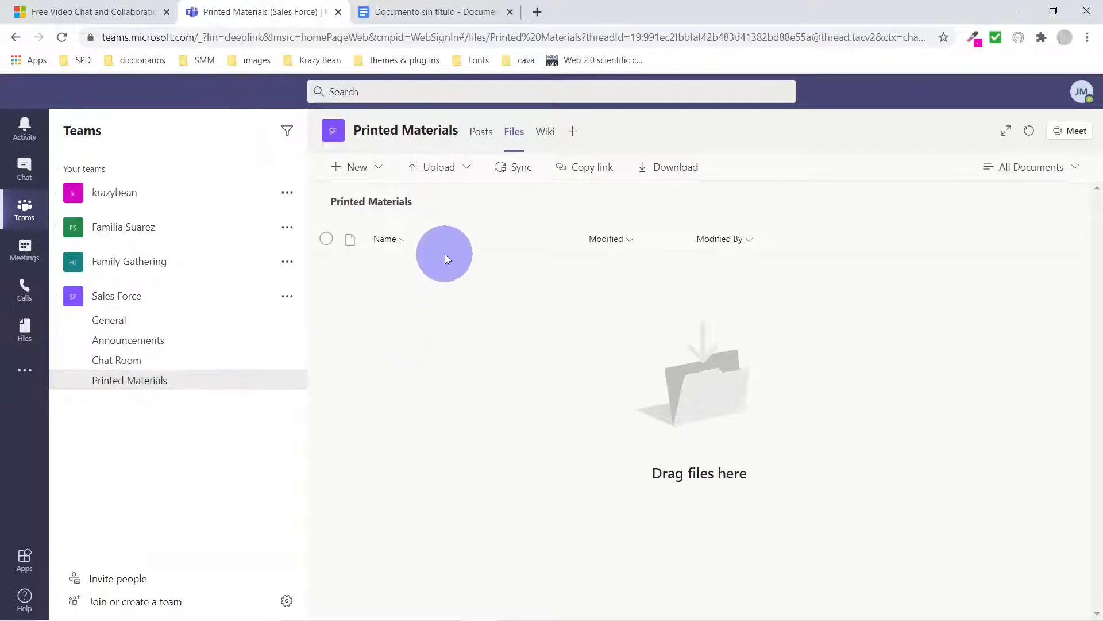
# - Upload the Word file "Document" from the OneDrive folder to the Printed Materials channel's files
pyautogui.click(457, 170)
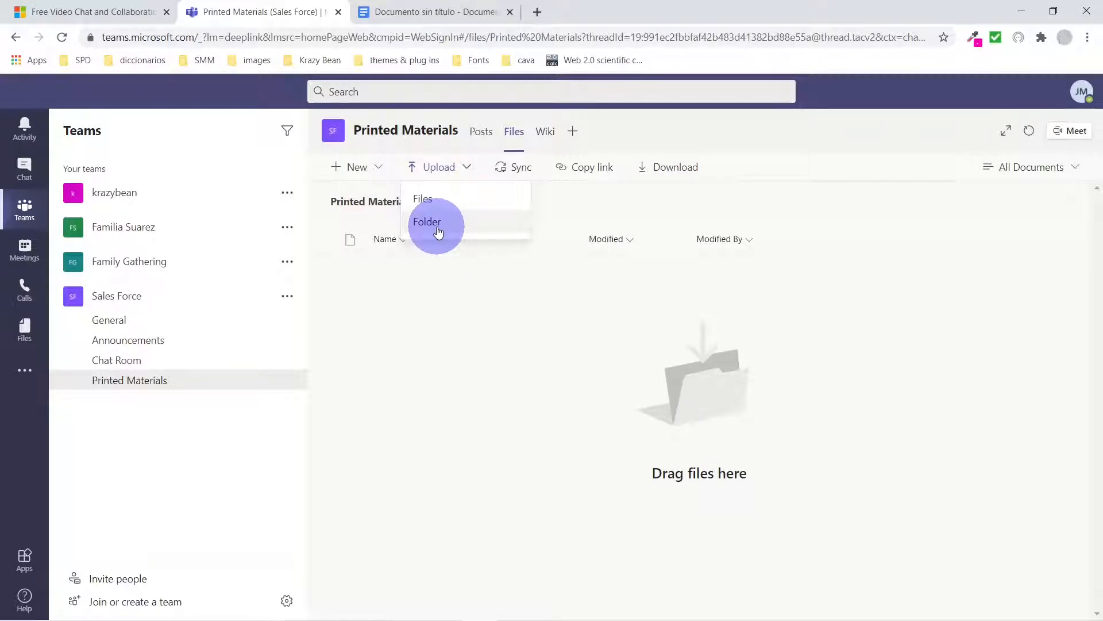
pyautogui.click(433, 200)
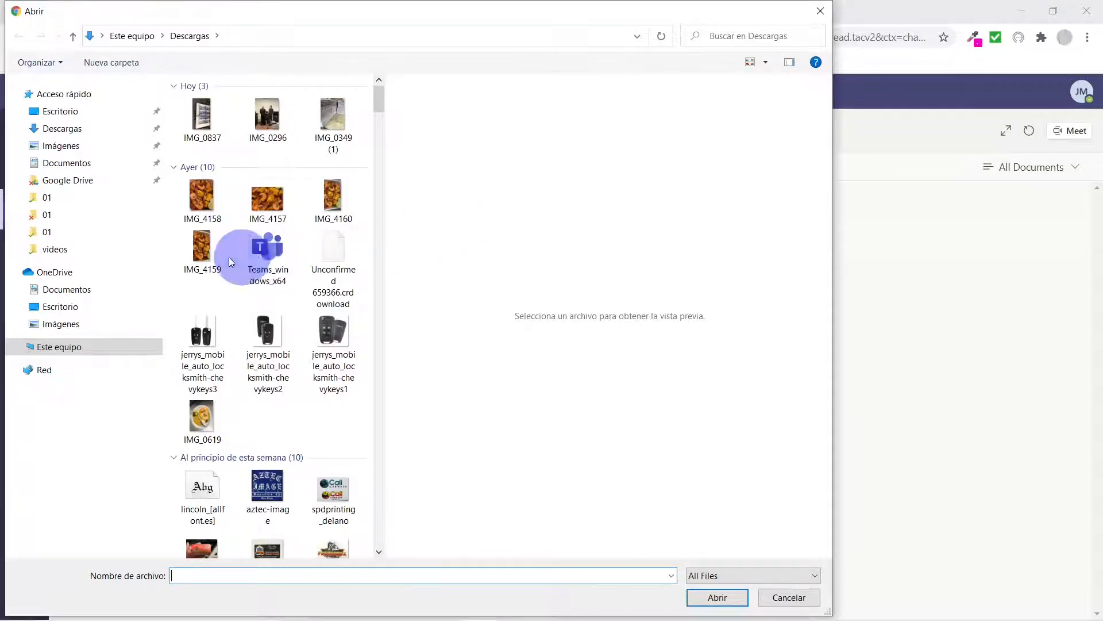
pyautogui.click(68, 290)
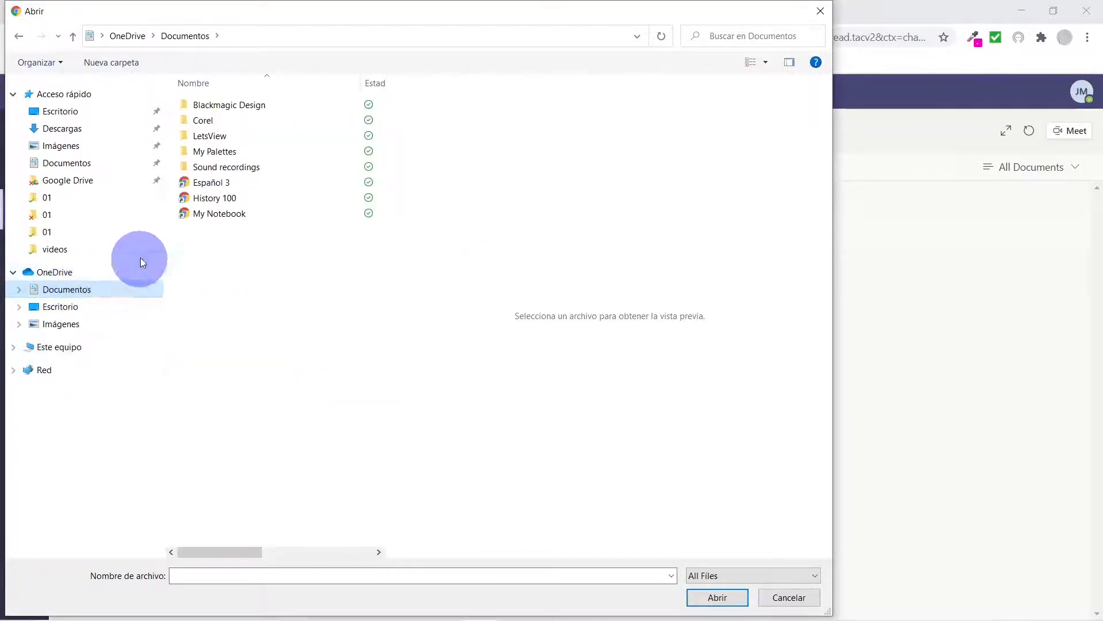
pyautogui.click(63, 272)
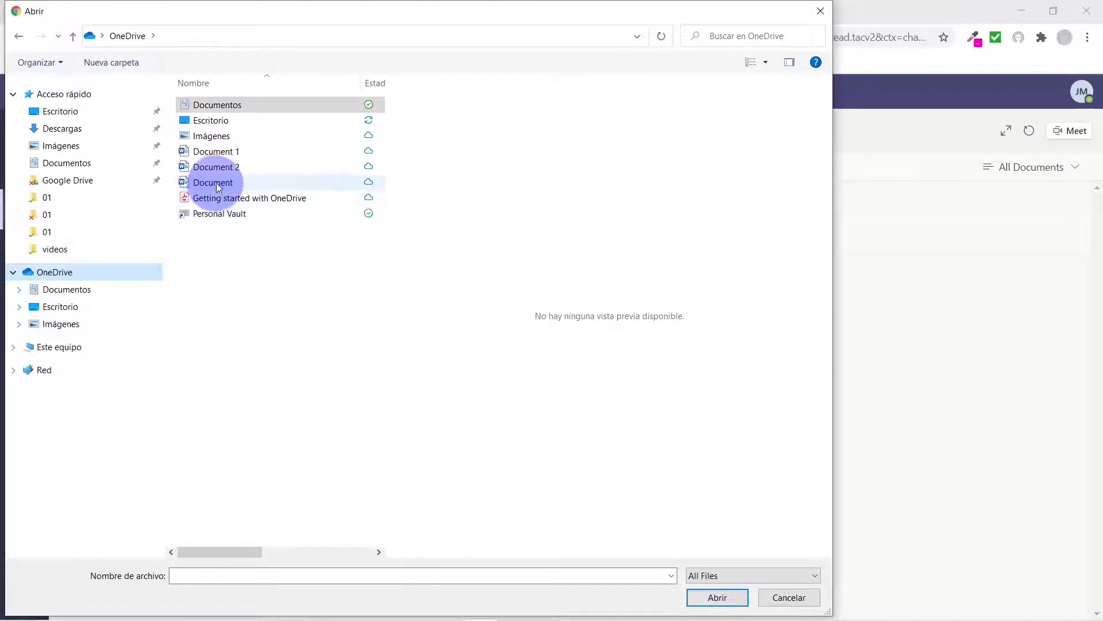
pyautogui.click(216, 182)
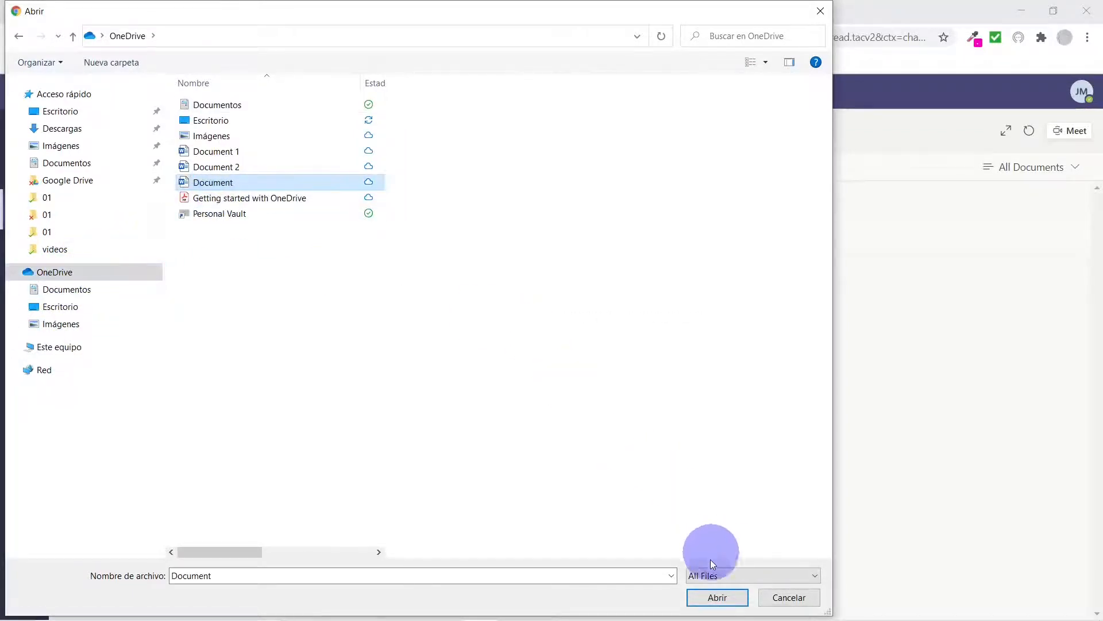
pyautogui.click(718, 597)
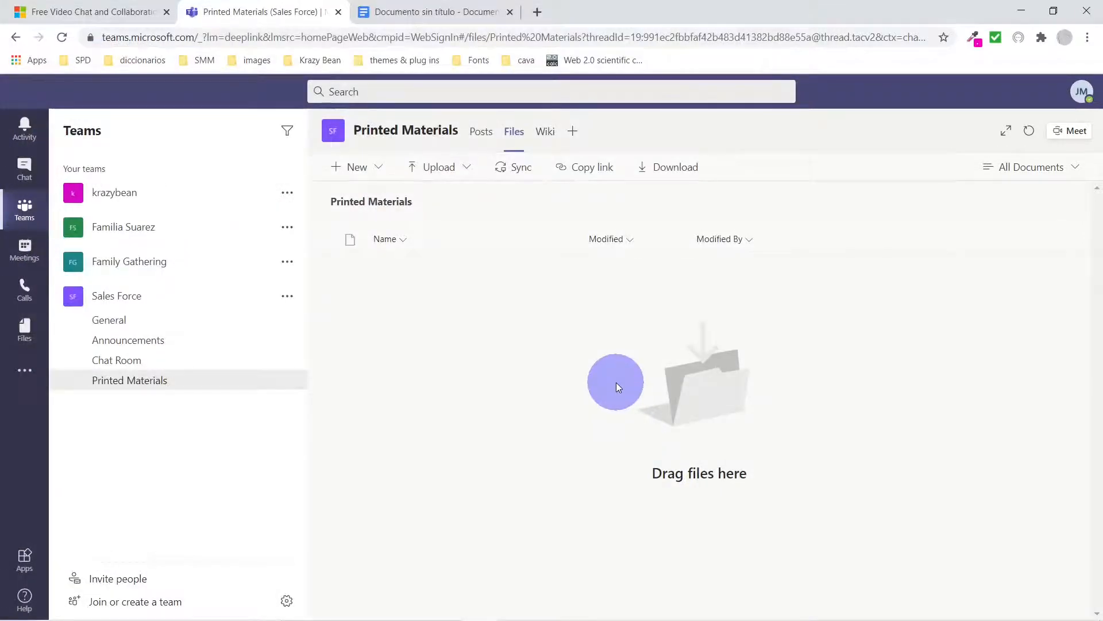
pyautogui.click(931, 173)
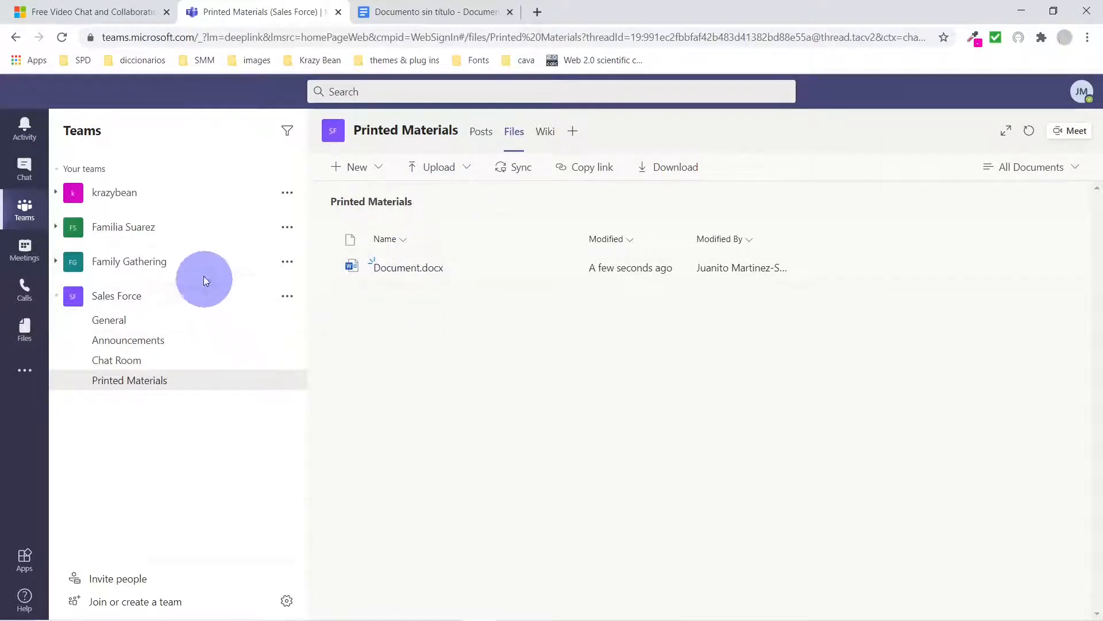
# - Upload the image IMG_0296 from the Descargas folder to the files of Family Gathering's short videos channel
pyautogui.click(173, 265)
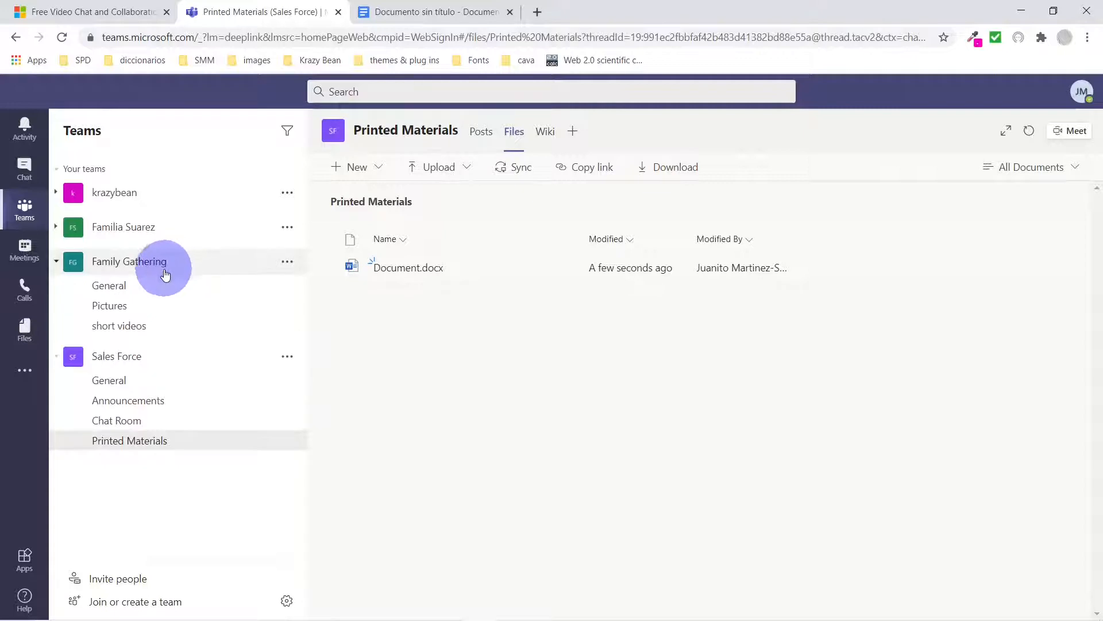
pyautogui.click(138, 327)
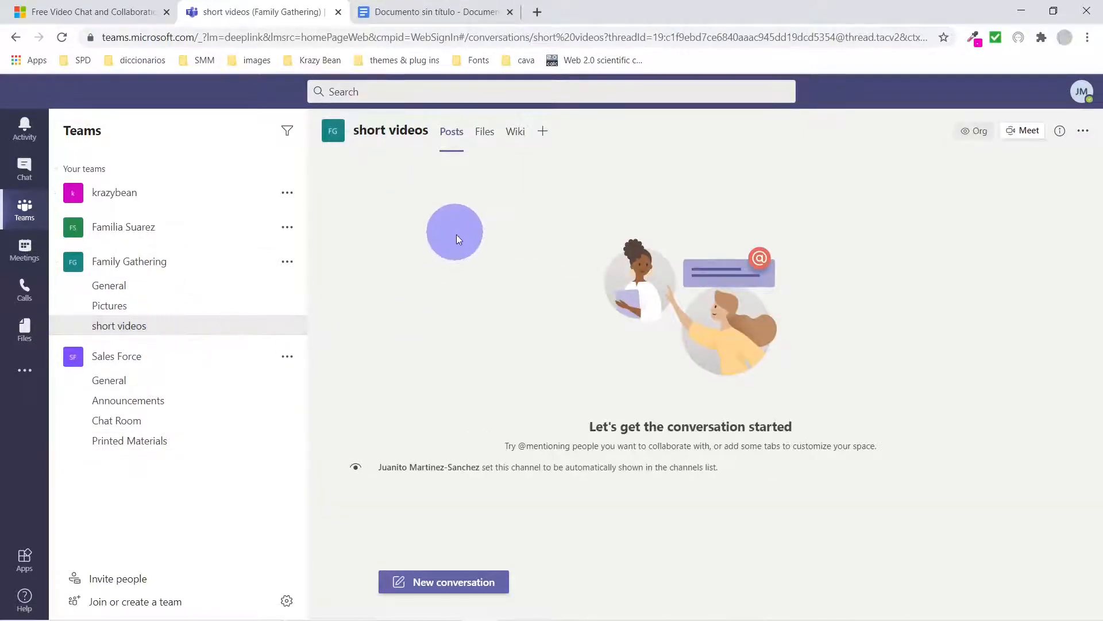
pyautogui.click(487, 133)
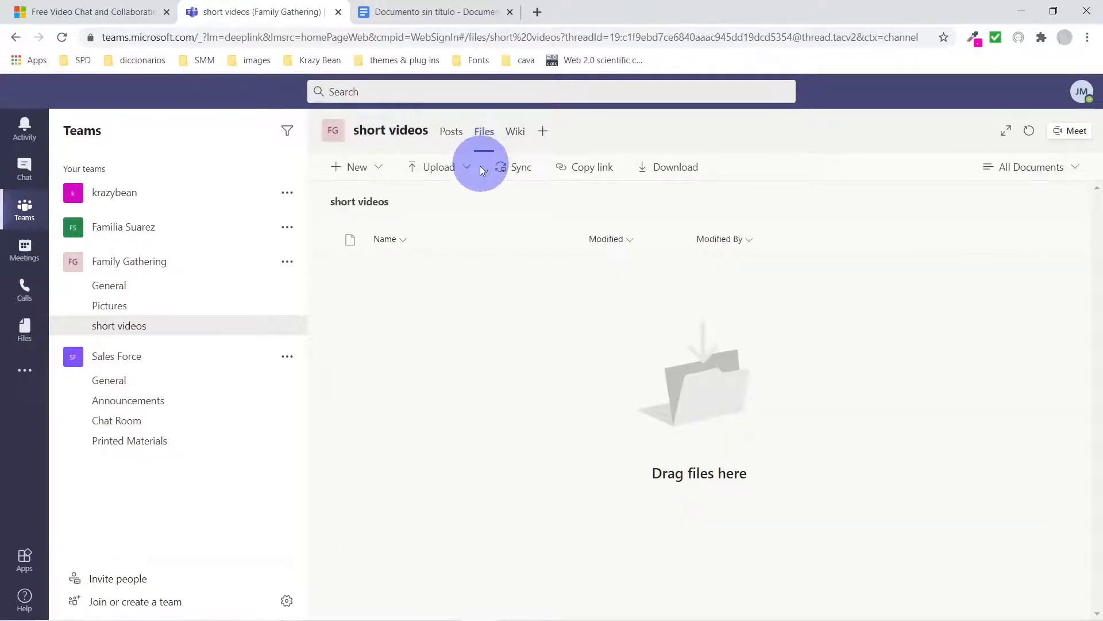
pyautogui.click(465, 175)
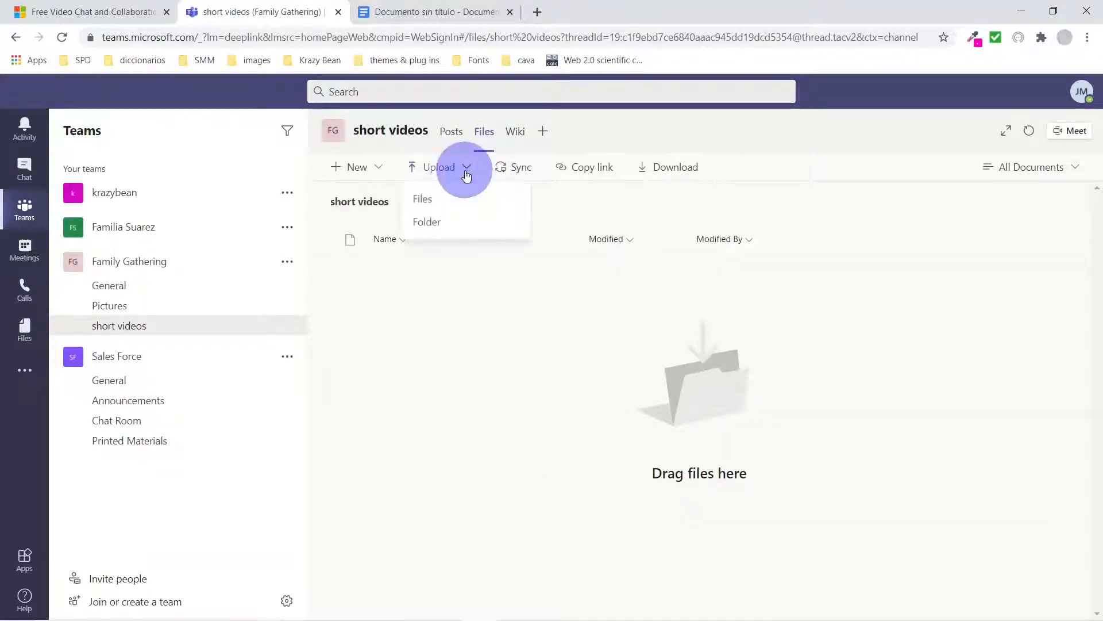
pyautogui.click(434, 199)
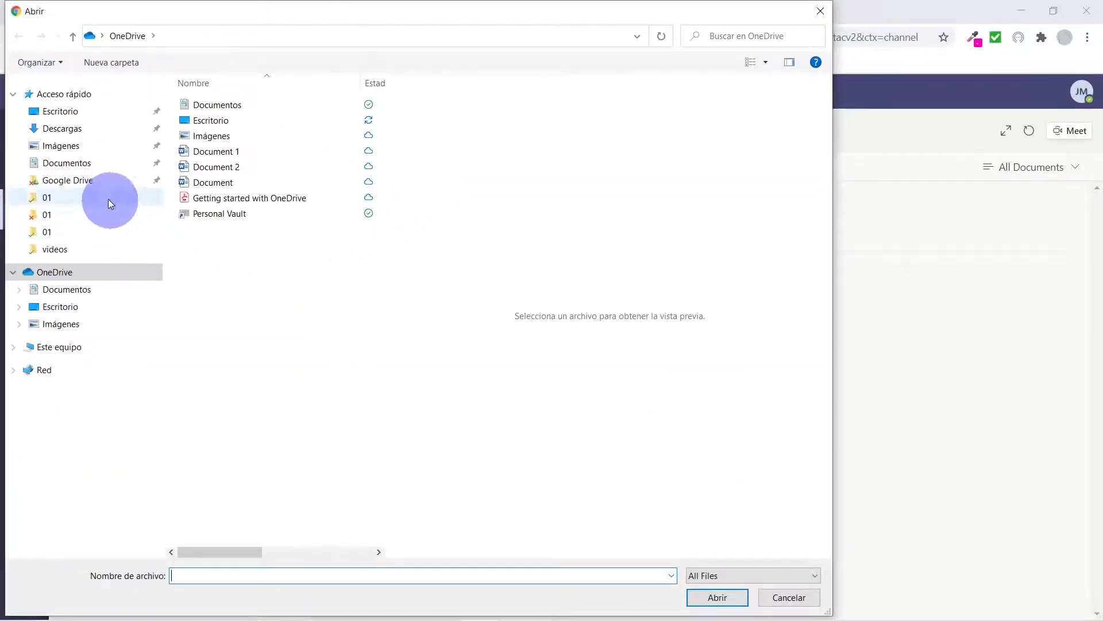
pyautogui.click(61, 128)
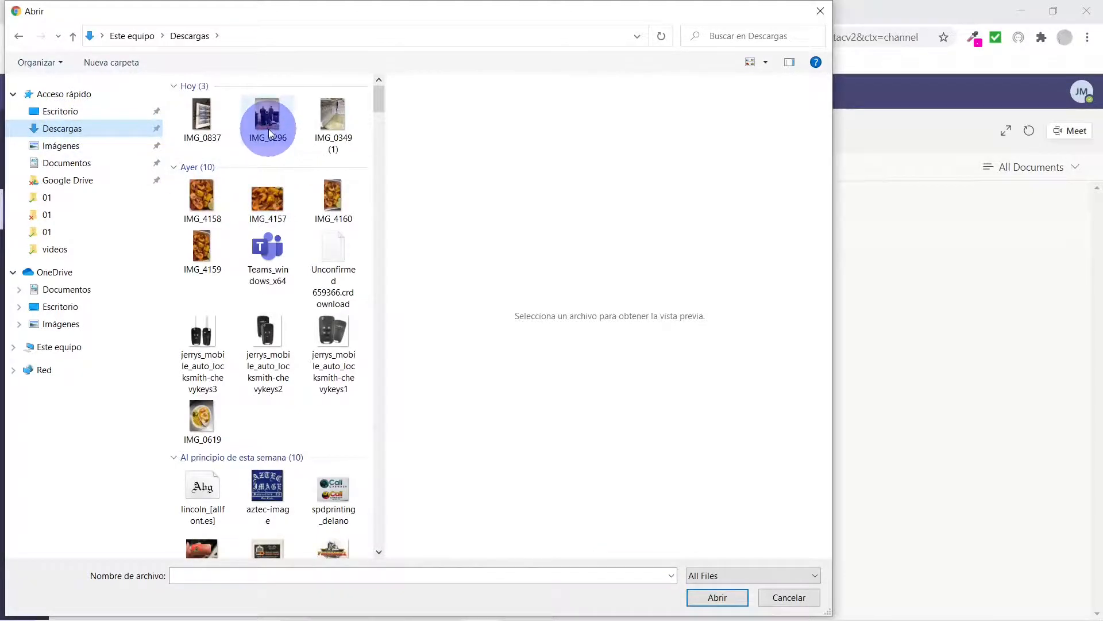
pyautogui.doubleClick(267, 130)
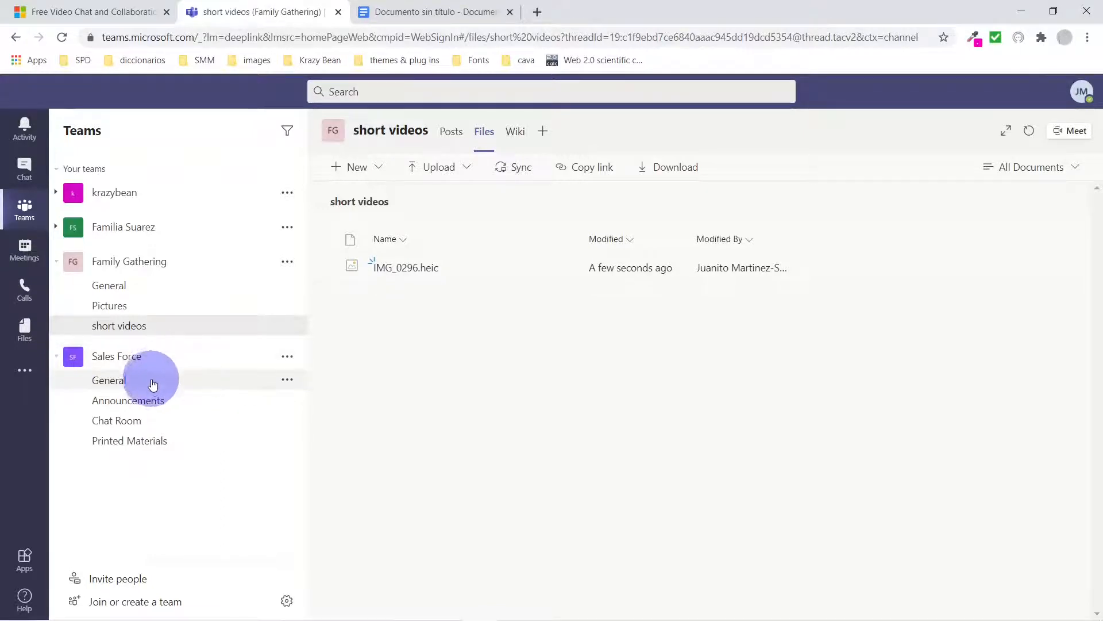
# - View the Sales Force team's Chat Room channel, and examine the options for inviting people to the org, including the contact list sources
pyautogui.click(140, 425)
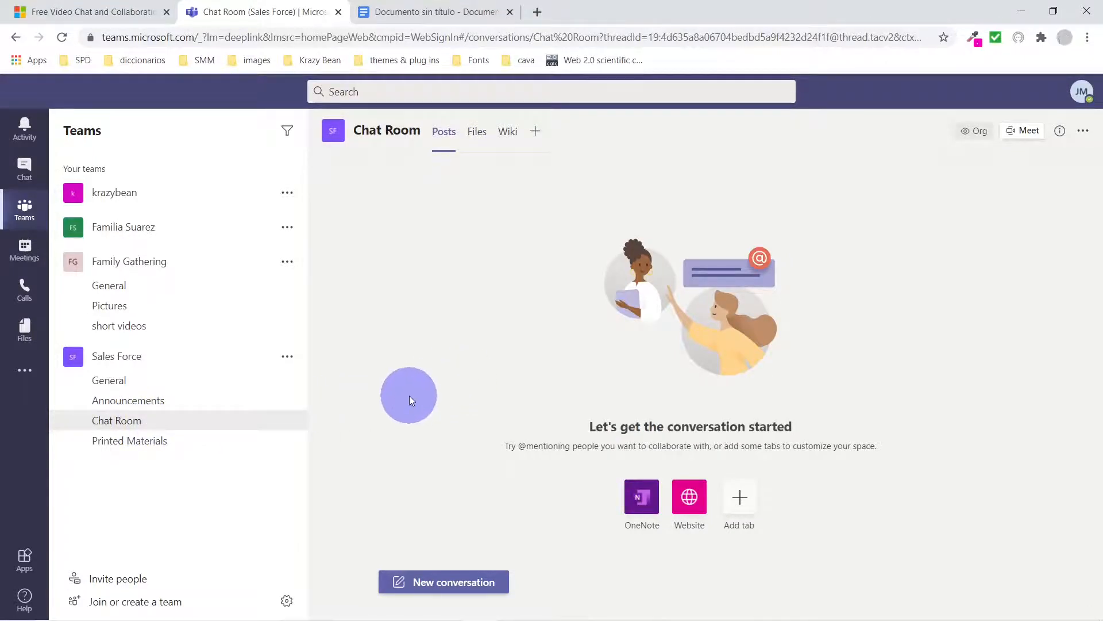
pyautogui.click(132, 579)
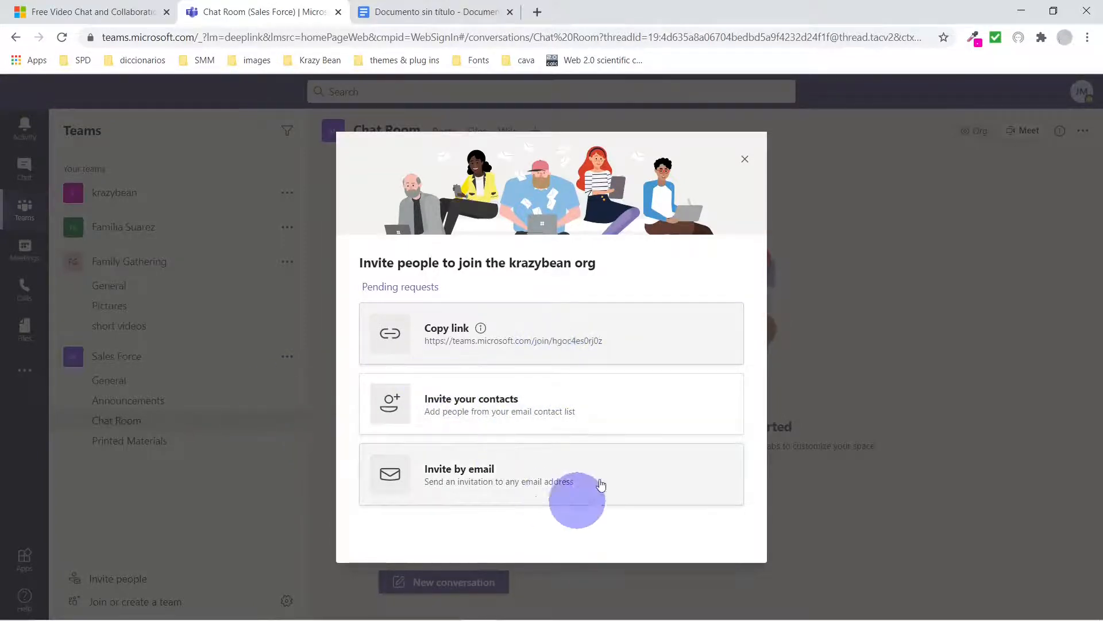
pyautogui.click(746, 163)
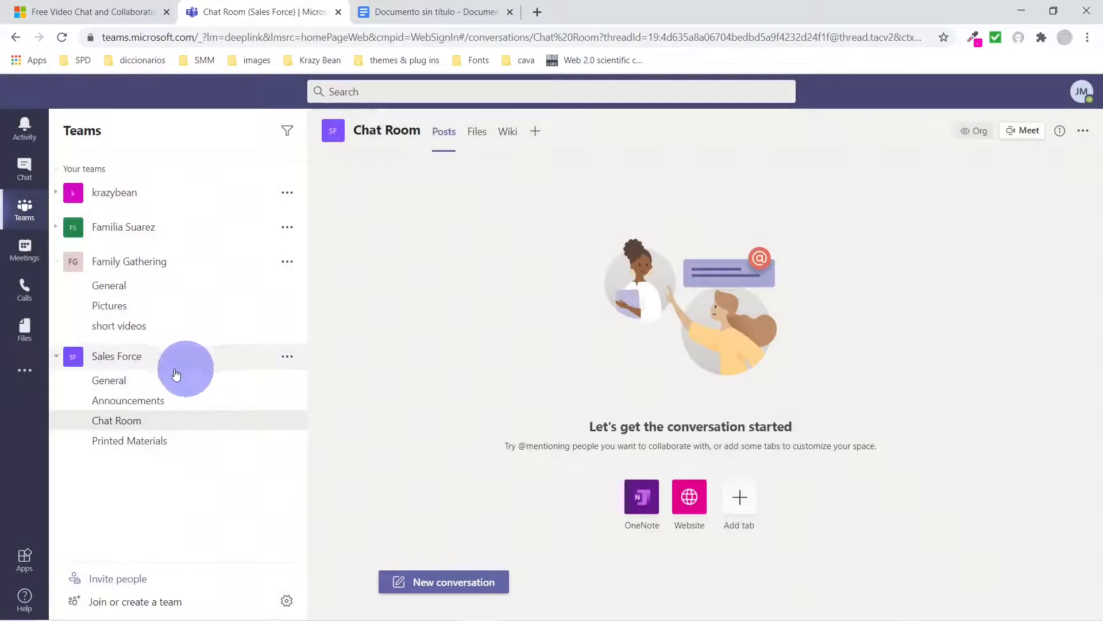
pyautogui.click(150, 361)
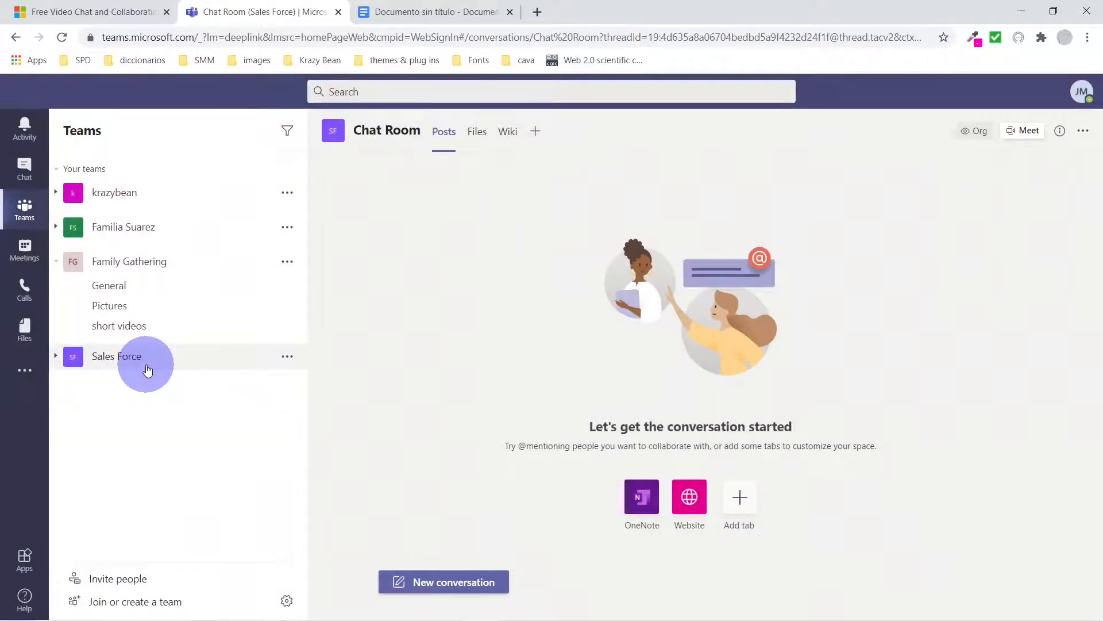
pyautogui.click(136, 579)
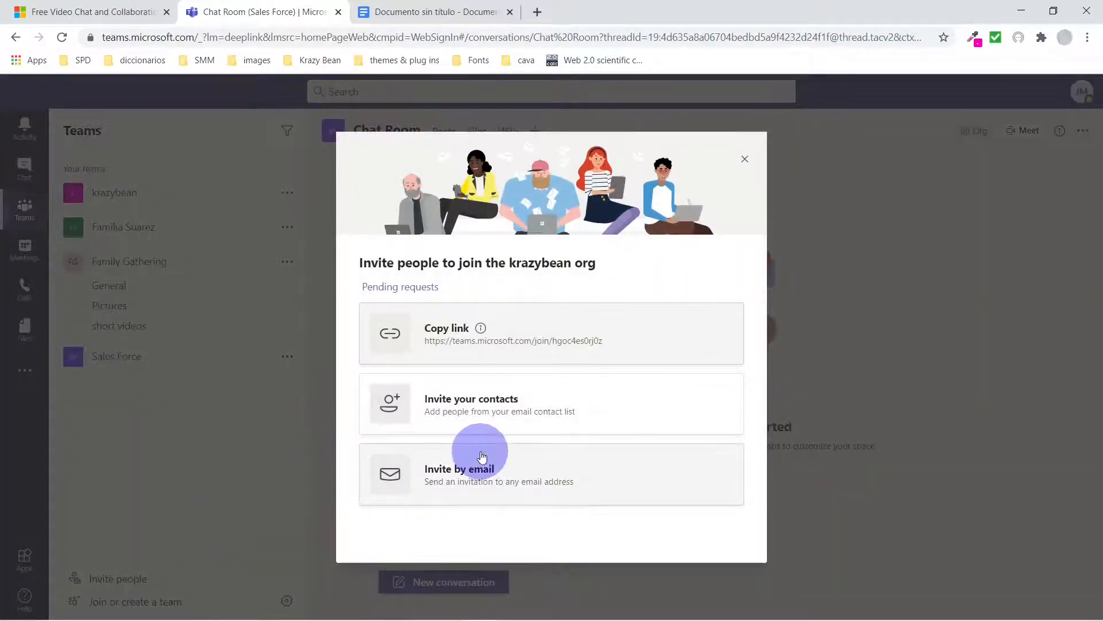
pyautogui.click(498, 408)
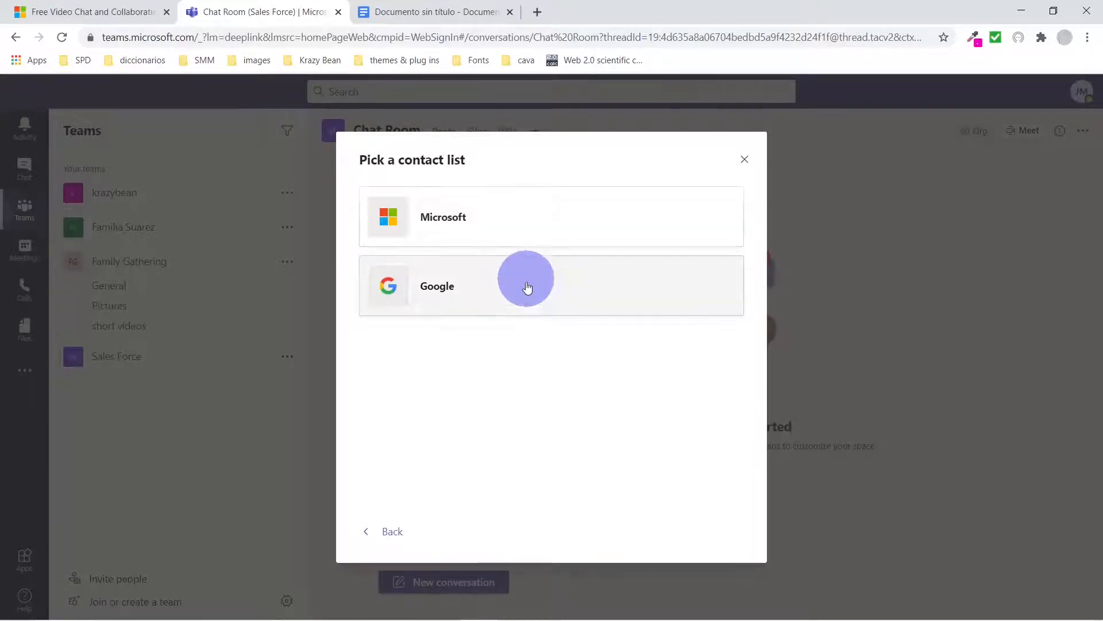
pyautogui.click(746, 162)
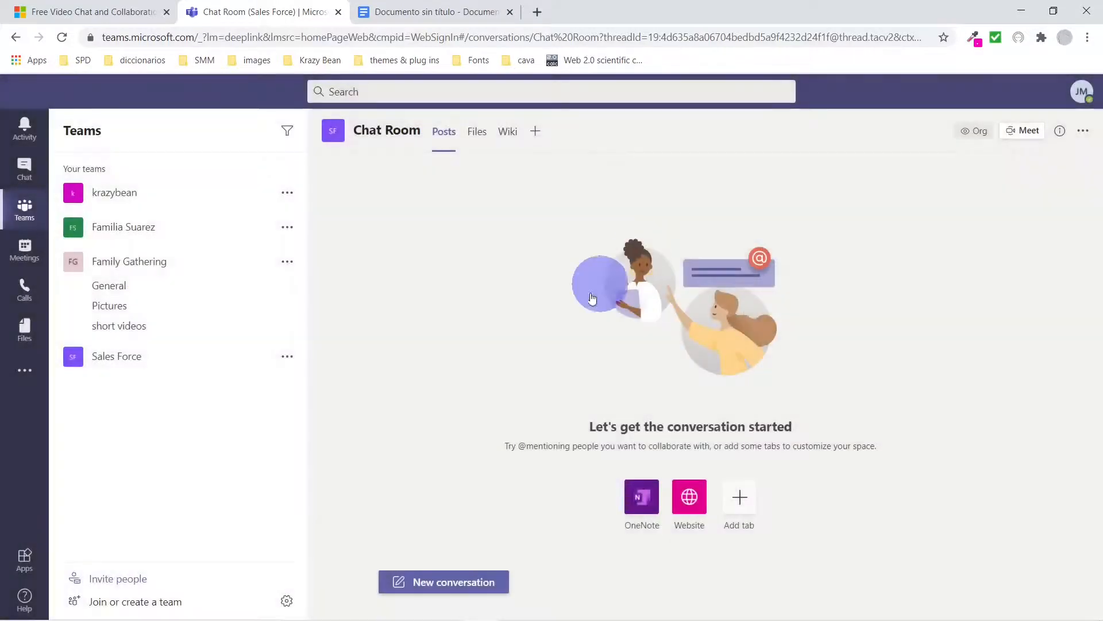
# - Try to invite a person to the org by email, entering the contact's email address and first name, and close the invitation form
pyautogui.click(144, 581)
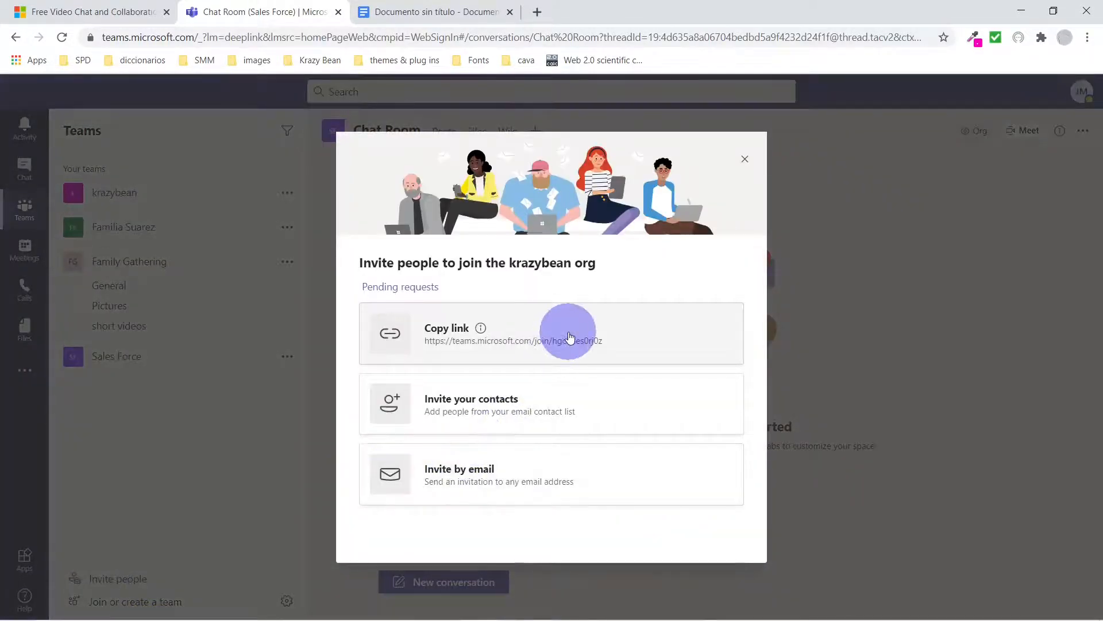
pyautogui.click(511, 479)
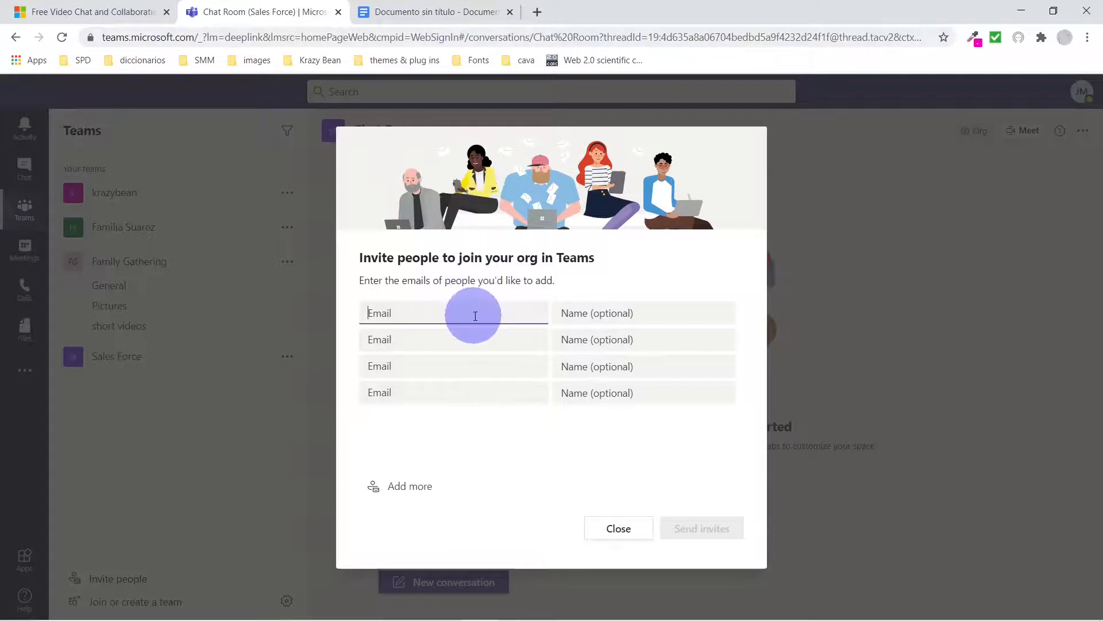
pyautogui.write('jo')
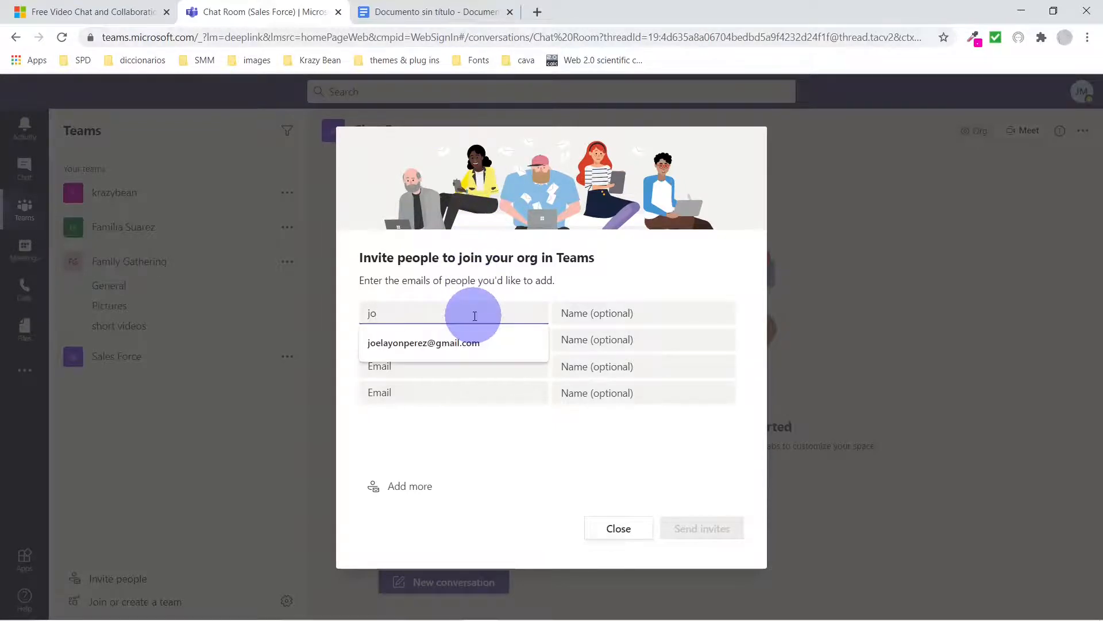
pyautogui.click(453, 350)
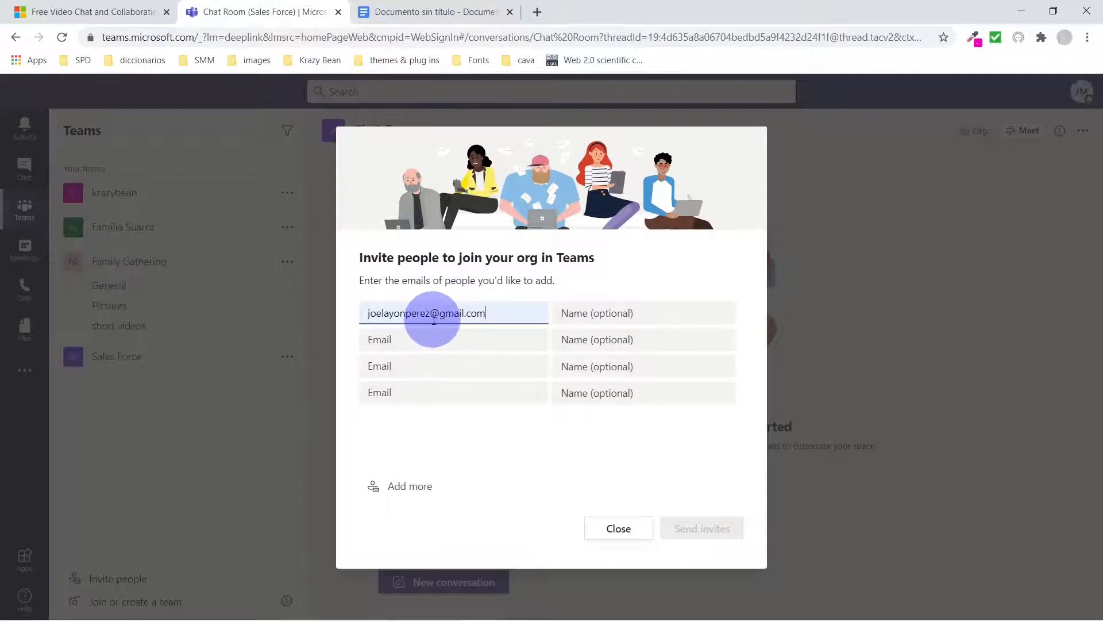
pyautogui.click(631, 313)
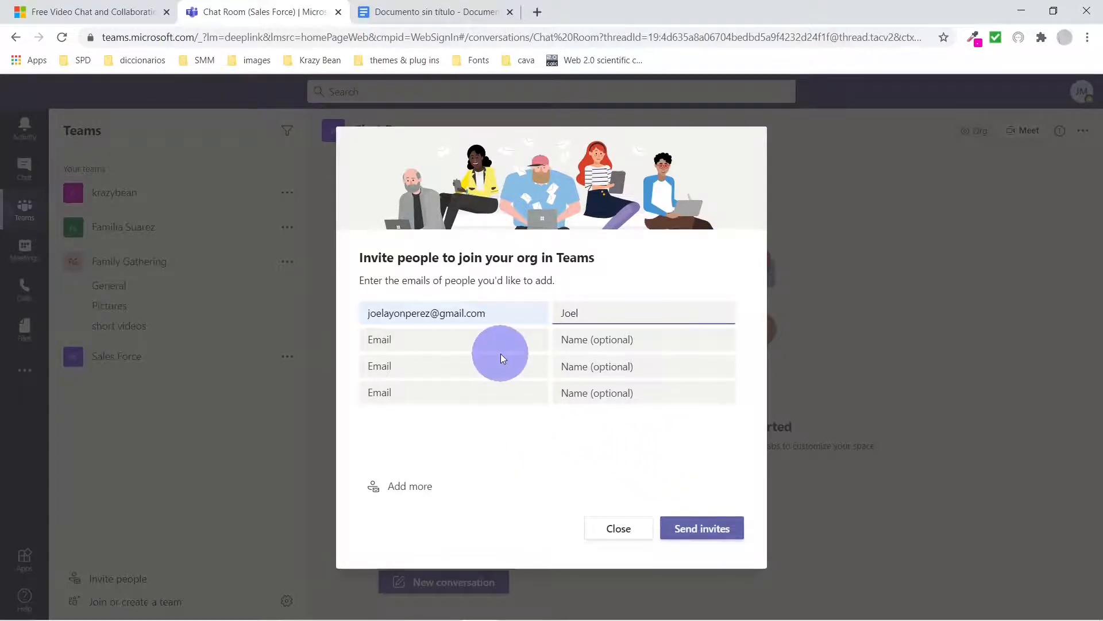
pyautogui.click(702, 532)
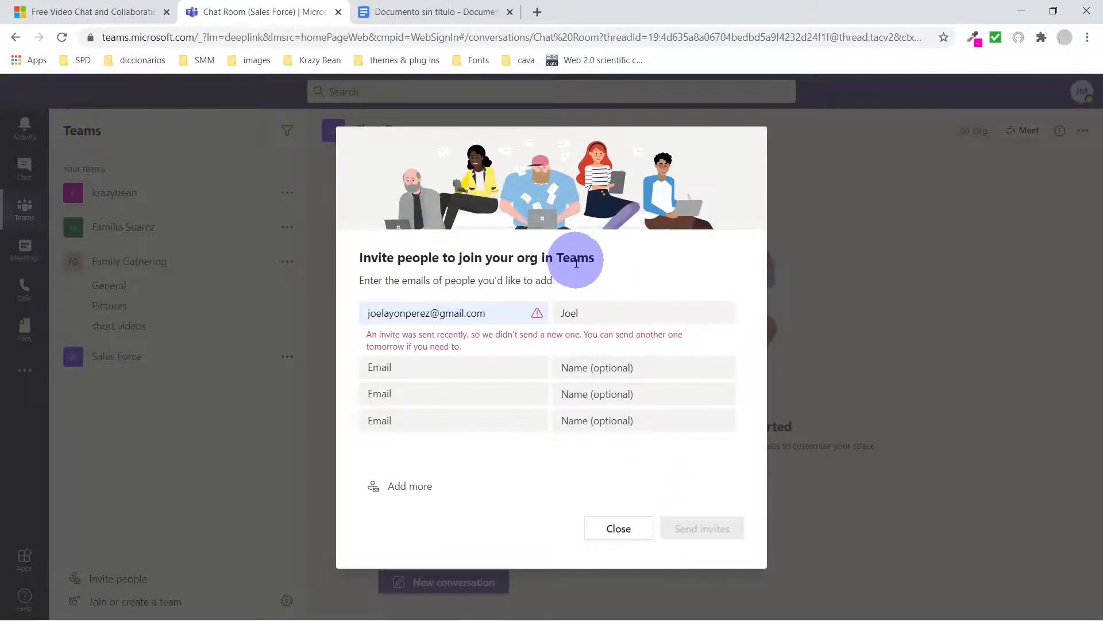
pyautogui.click(619, 528)
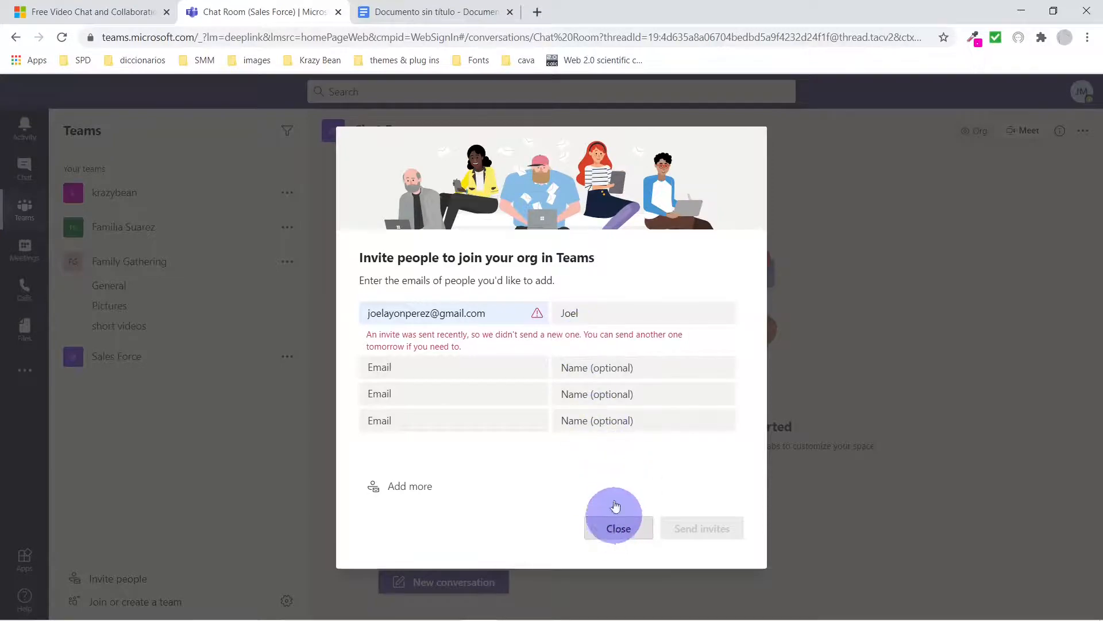
# - In a new browser tab, switch to the invited person's Google account and open the krazybean invitation message in Gmail
pyautogui.click(537, 11)
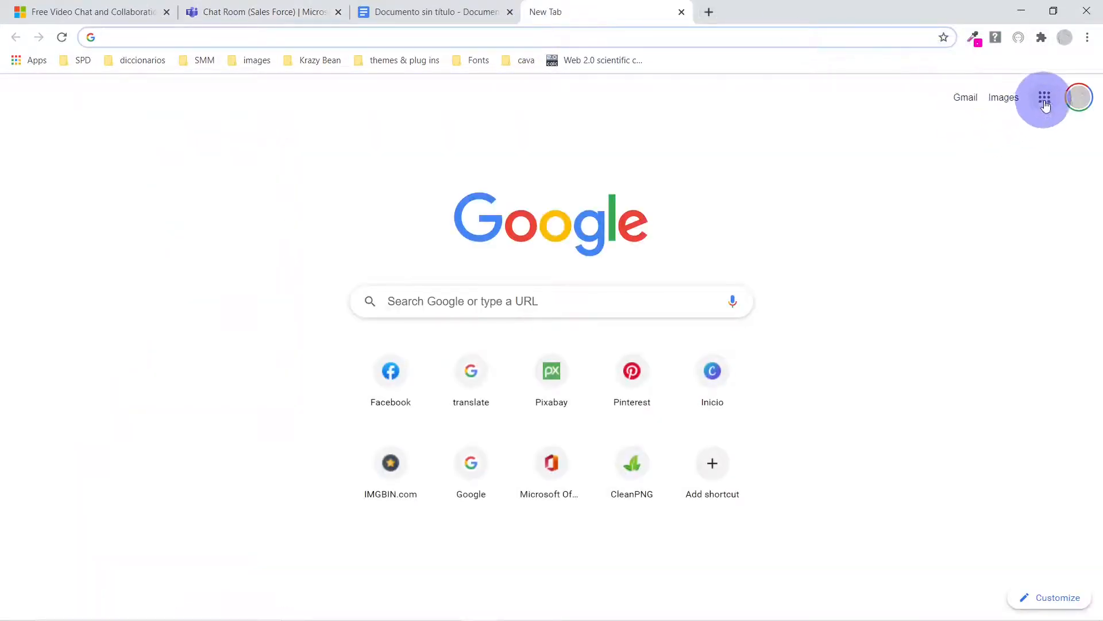
pyautogui.click(1045, 101)
pyautogui.click(793, 140)
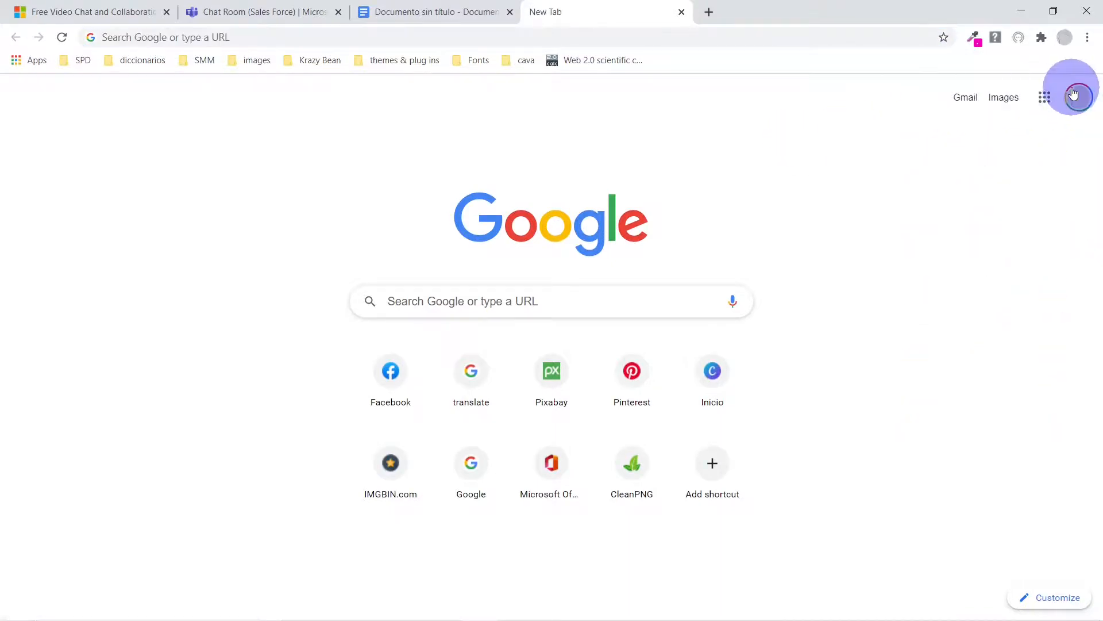
pyautogui.click(1078, 96)
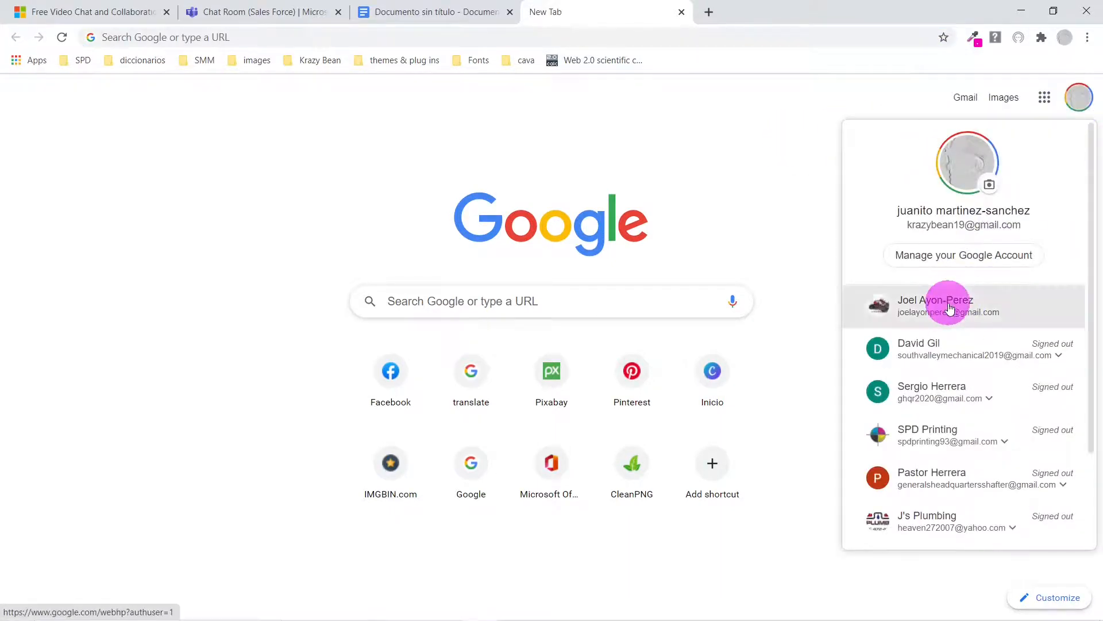
pyautogui.click(950, 309)
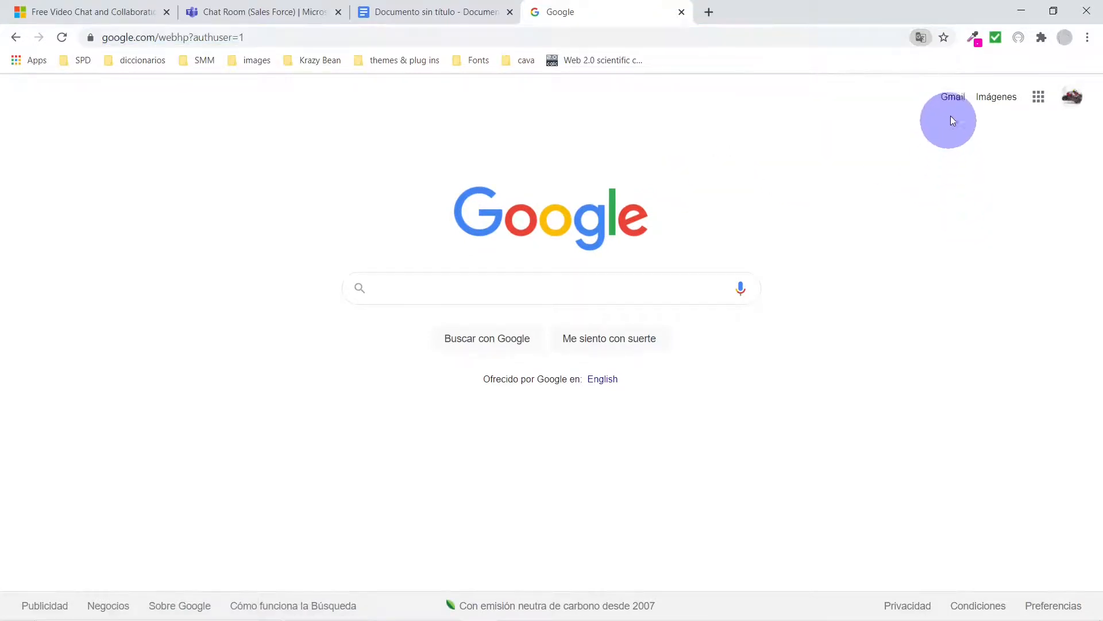
pyautogui.click(952, 98)
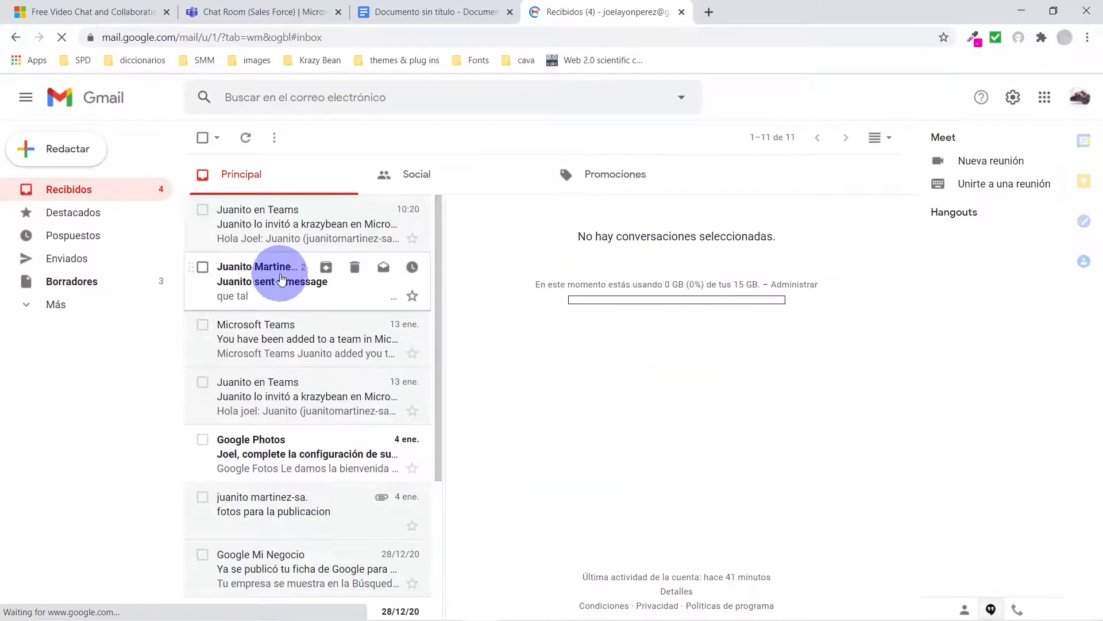
pyautogui.click(272, 275)
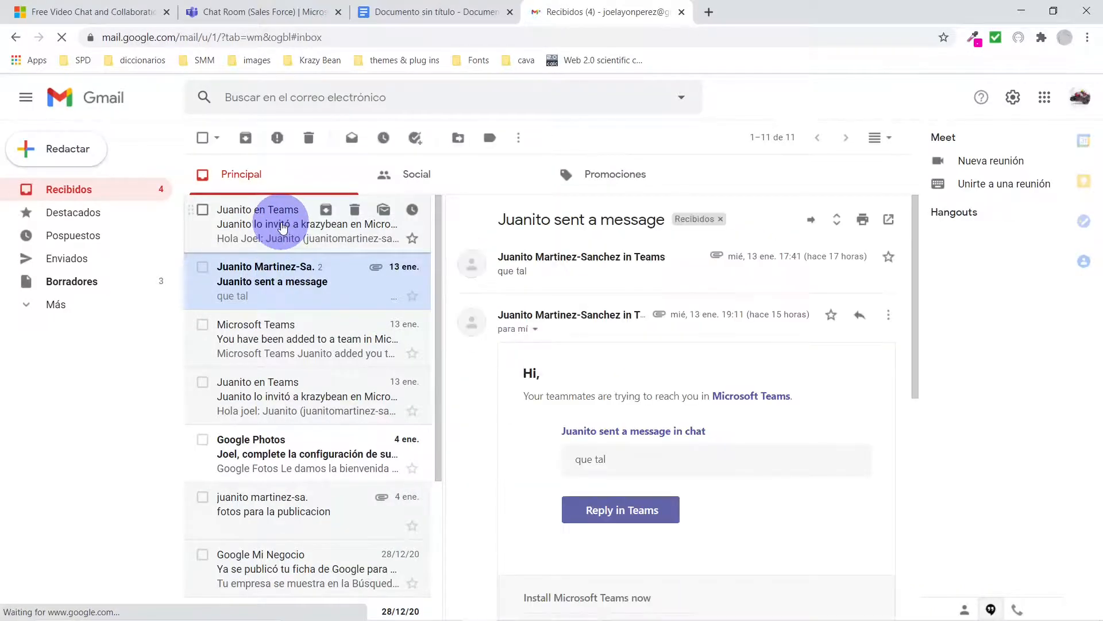
pyautogui.click(282, 228)
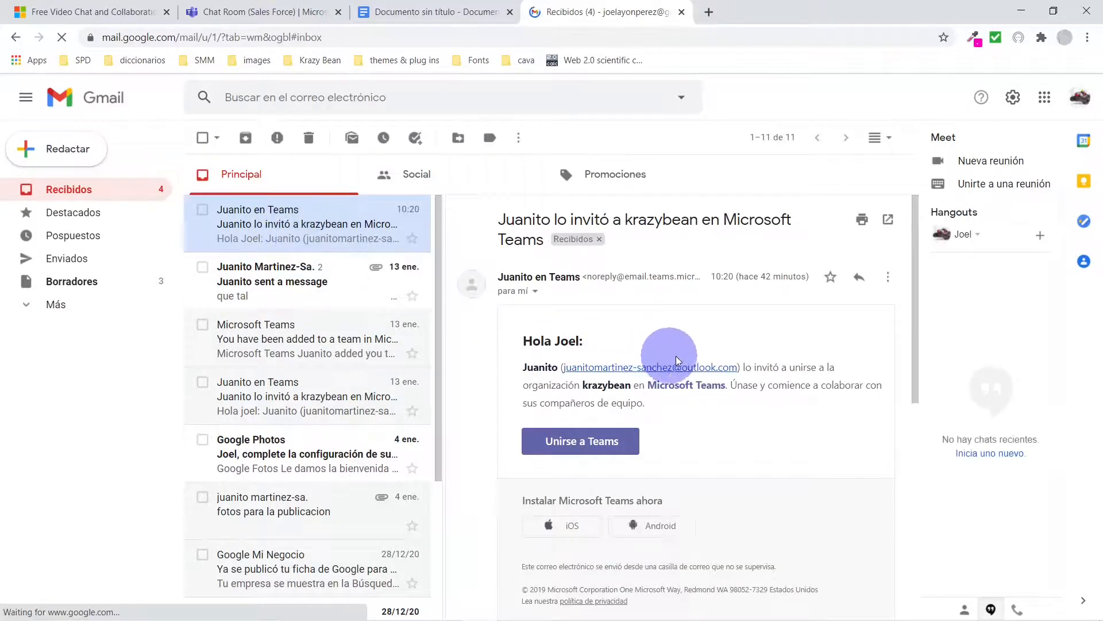
# - Follow the invitation's link to join Teams, and close the page it opens along with the Gmail inbox
pyautogui.scroll(-1, 612, 426)
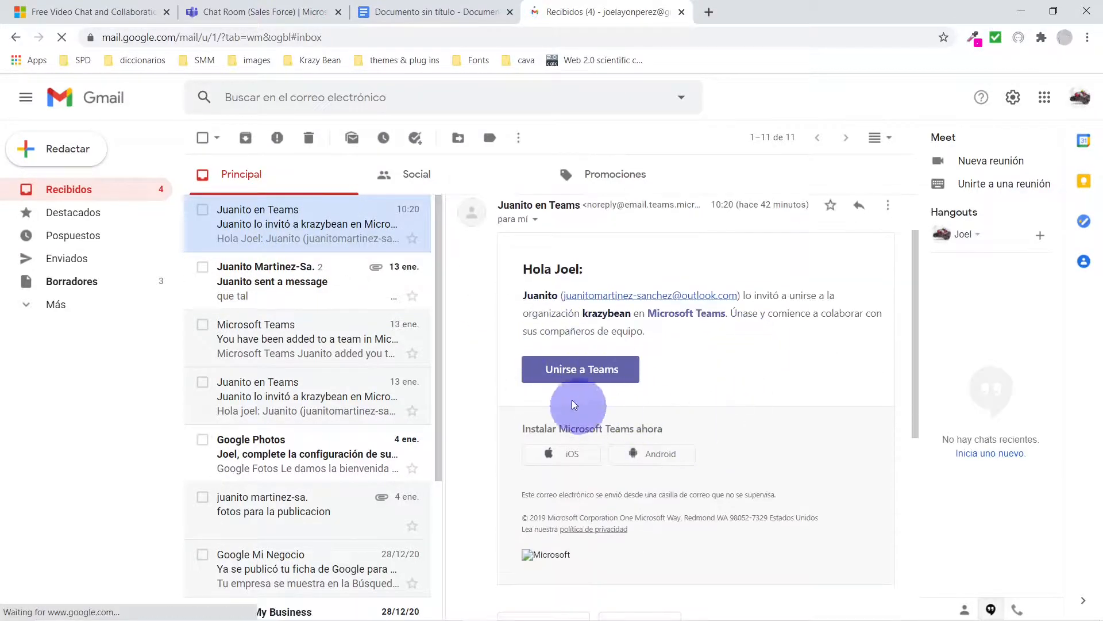
pyautogui.click(583, 368)
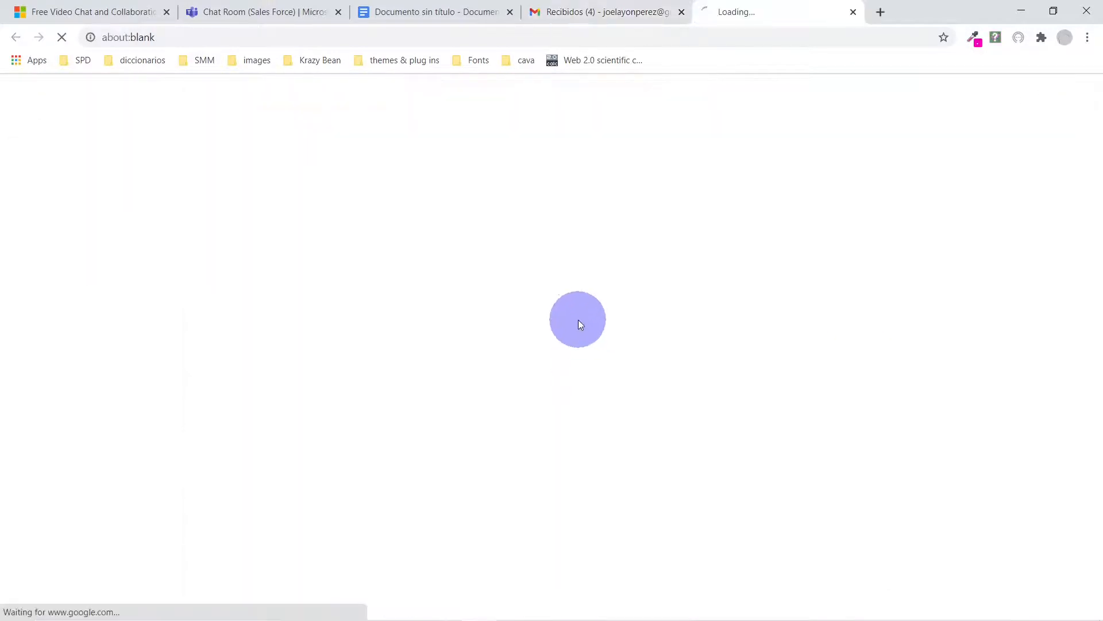
pyautogui.click(853, 12)
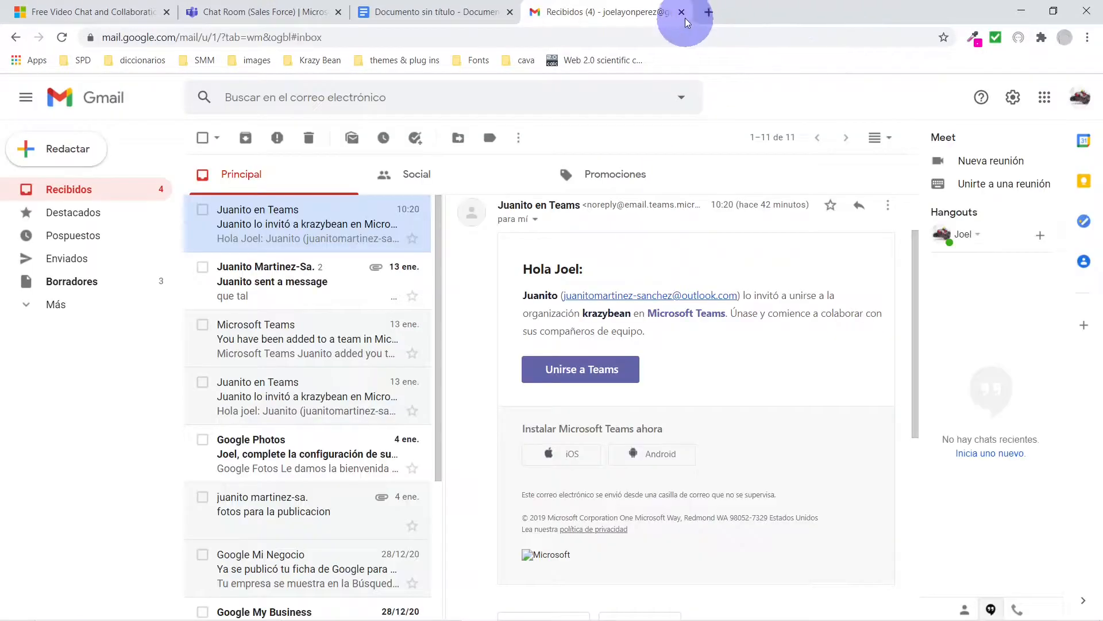
pyautogui.click(682, 12)
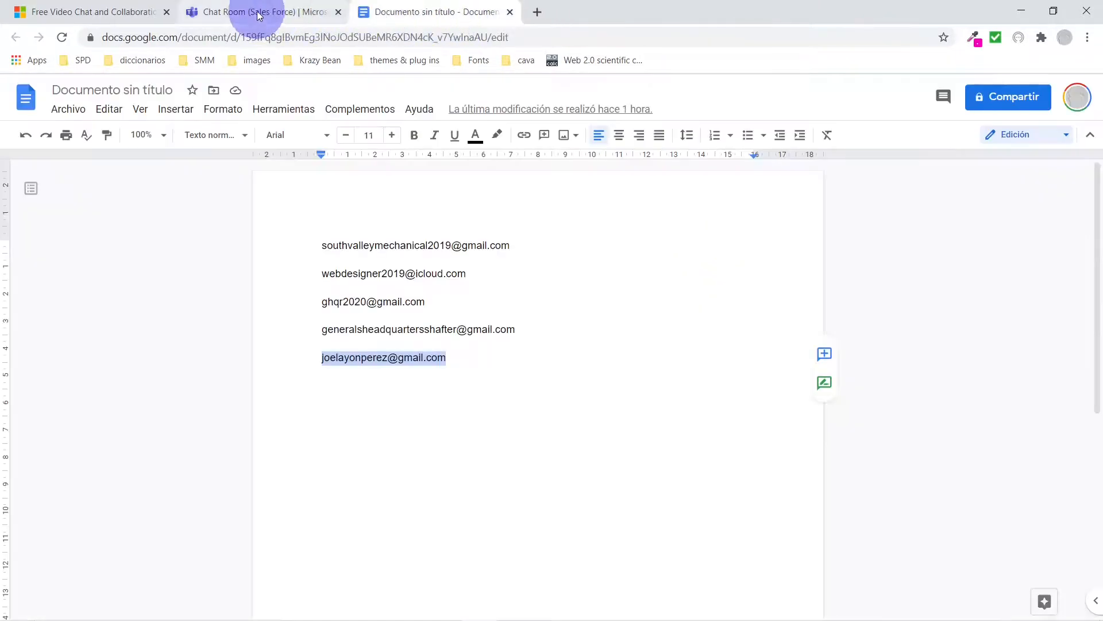
# - Return to Microsoft Teams, review the options for inviting people to the krazybean org, and close them
pyautogui.click(258, 16)
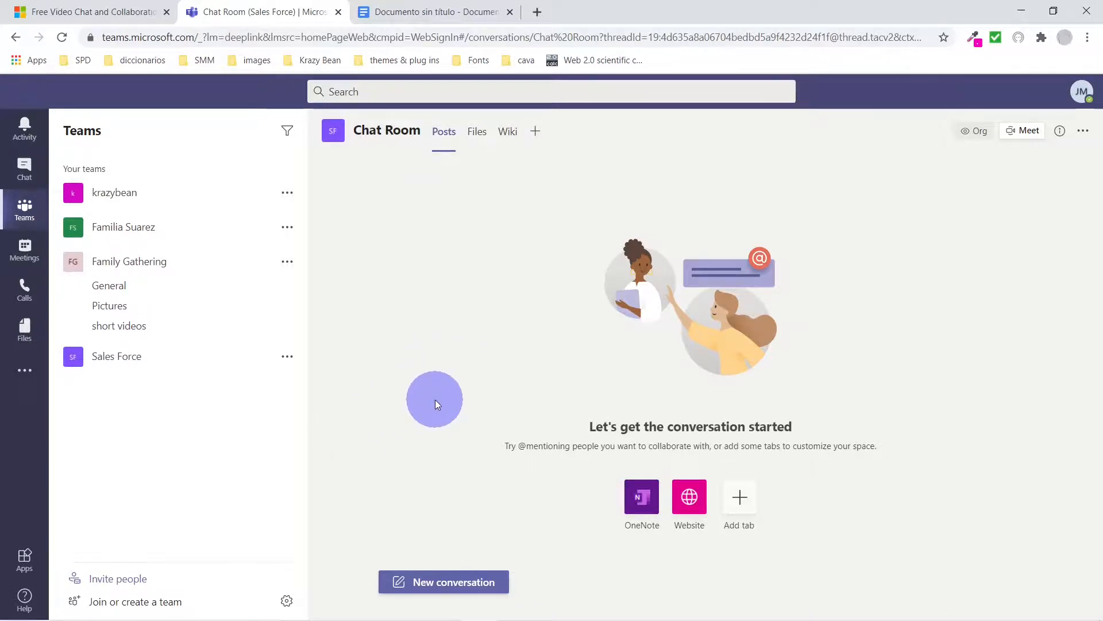
pyautogui.click(132, 581)
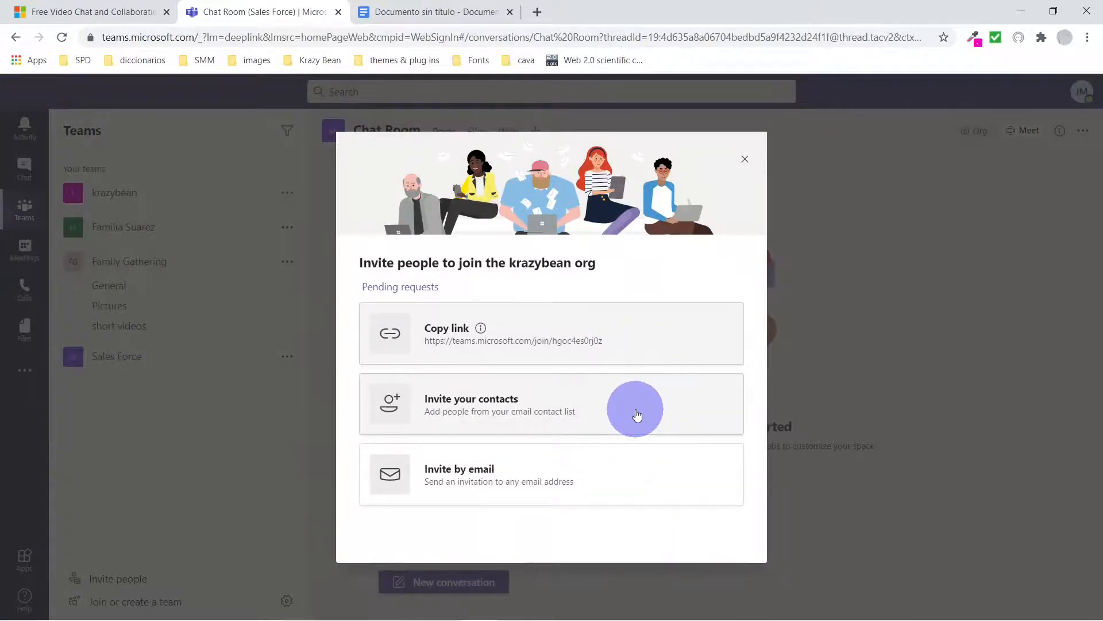
pyautogui.click(745, 160)
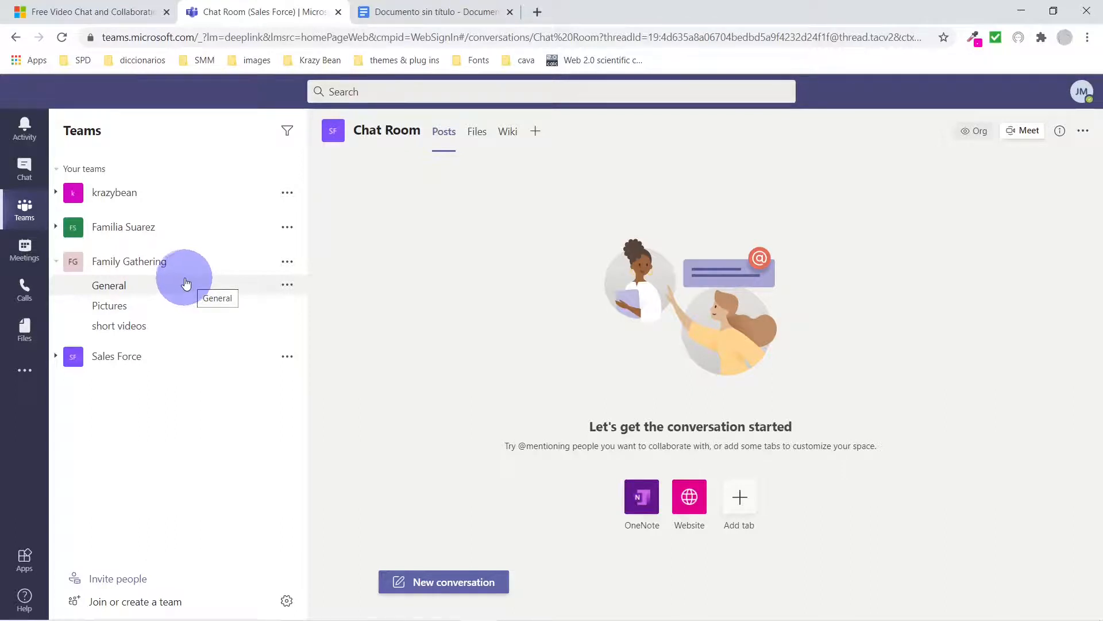
# - Start scheduling a meeting and title it Sales Force
pyautogui.click(25, 247)
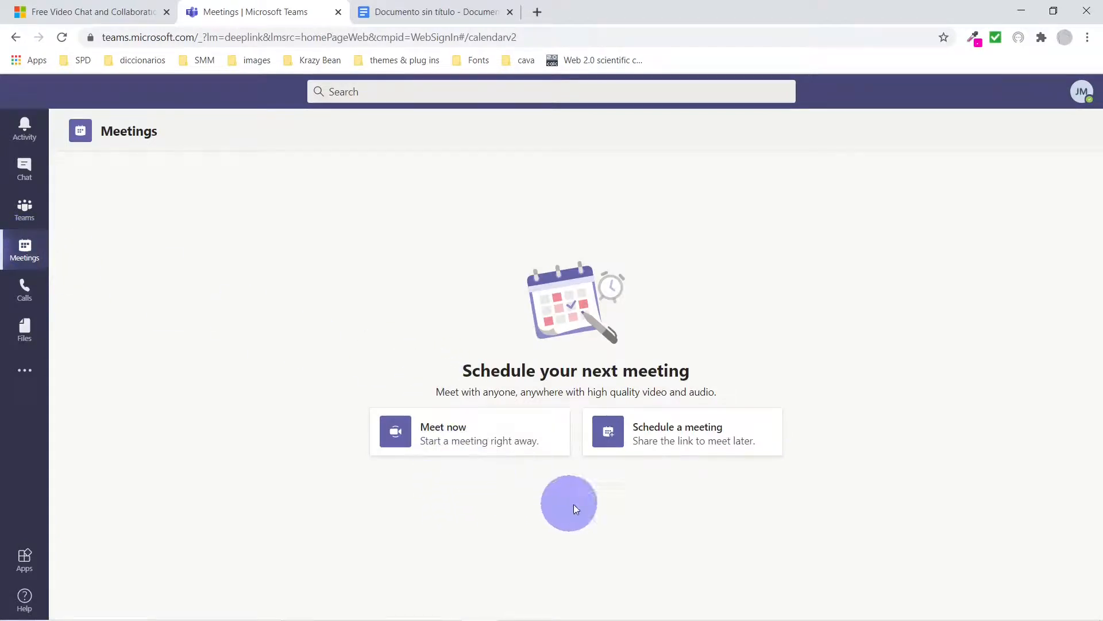
pyautogui.click(659, 440)
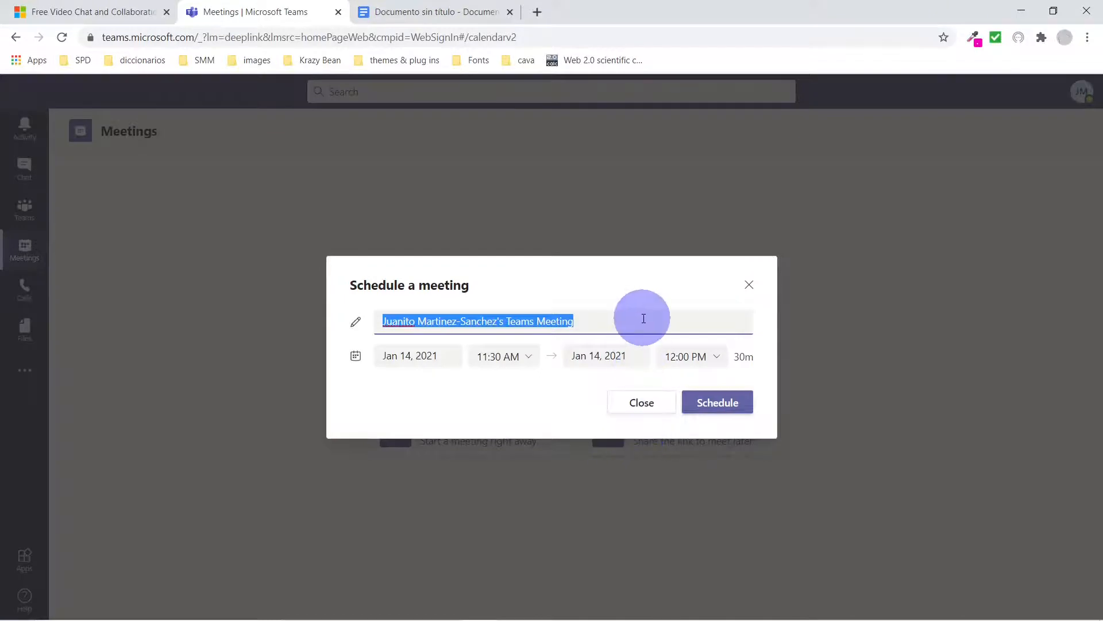
pyautogui.write('Sales or')
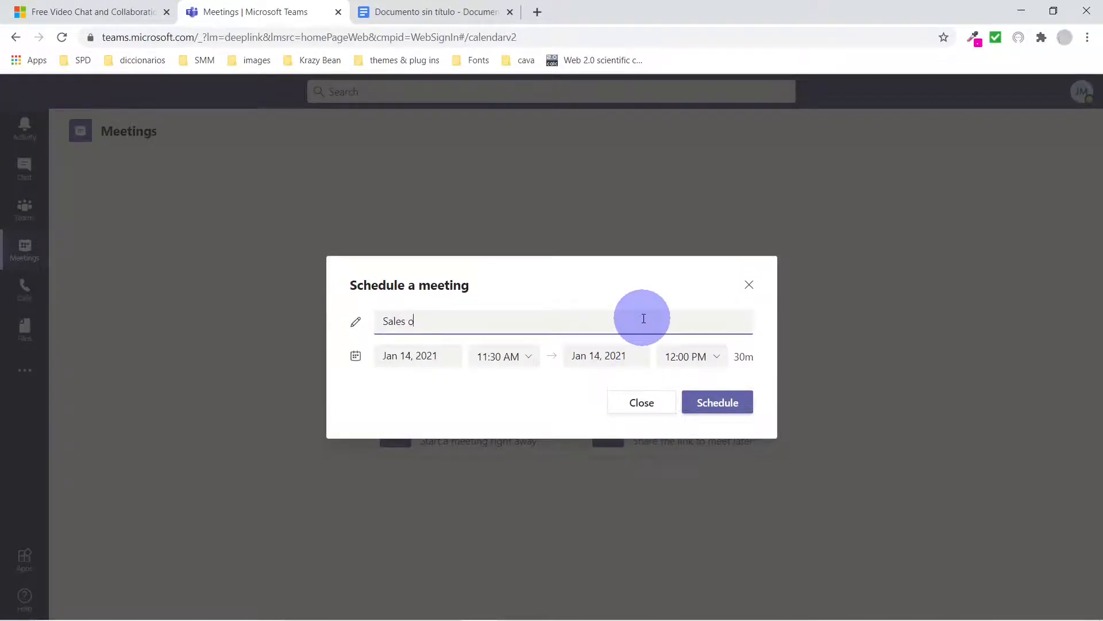
pyautogui.press('BackSpace')
pyautogui.press('BackSpace')
pyautogui.write('Force')
# - Schedule the Sales Force meeting for Jan 15, 2021, from 8:00 AM to 9:00 AM
pyautogui.click(451, 357)
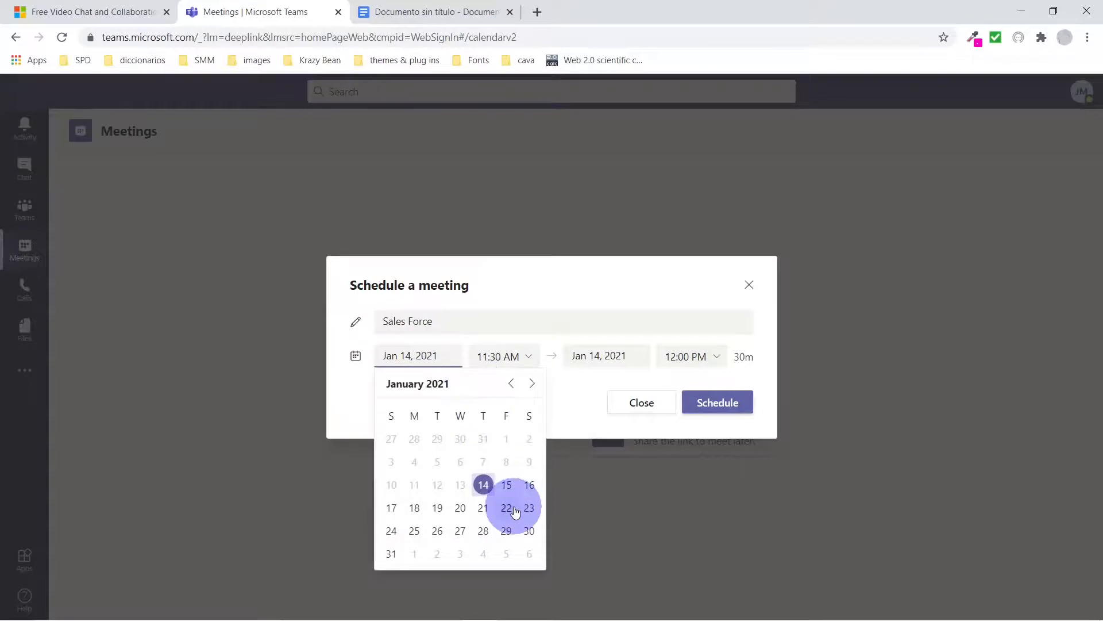
pyautogui.click(508, 485)
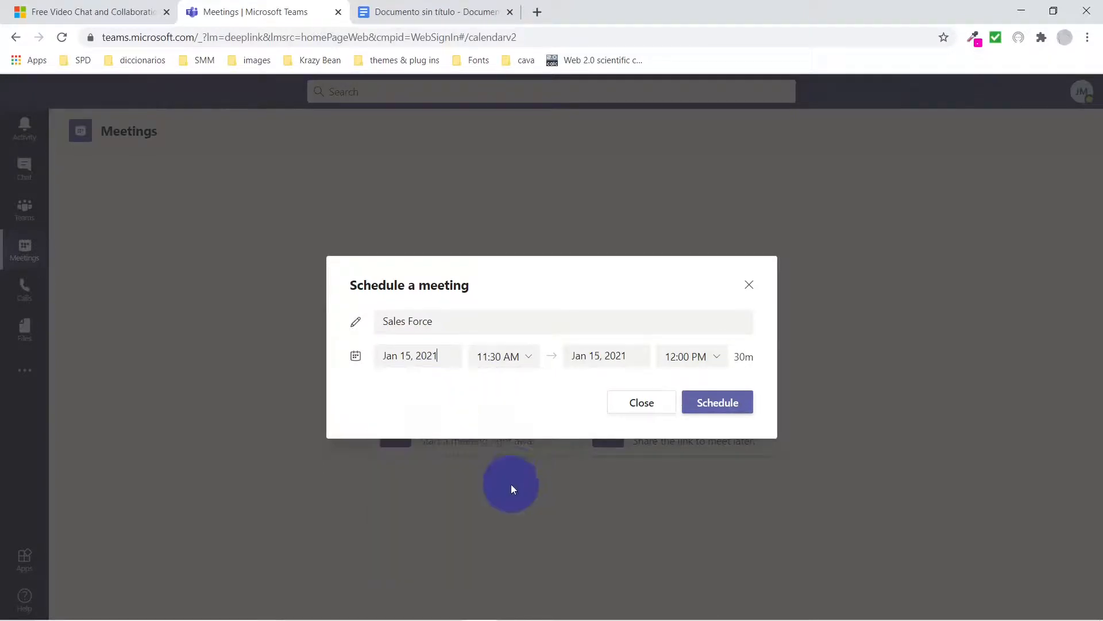
pyautogui.click(528, 356)
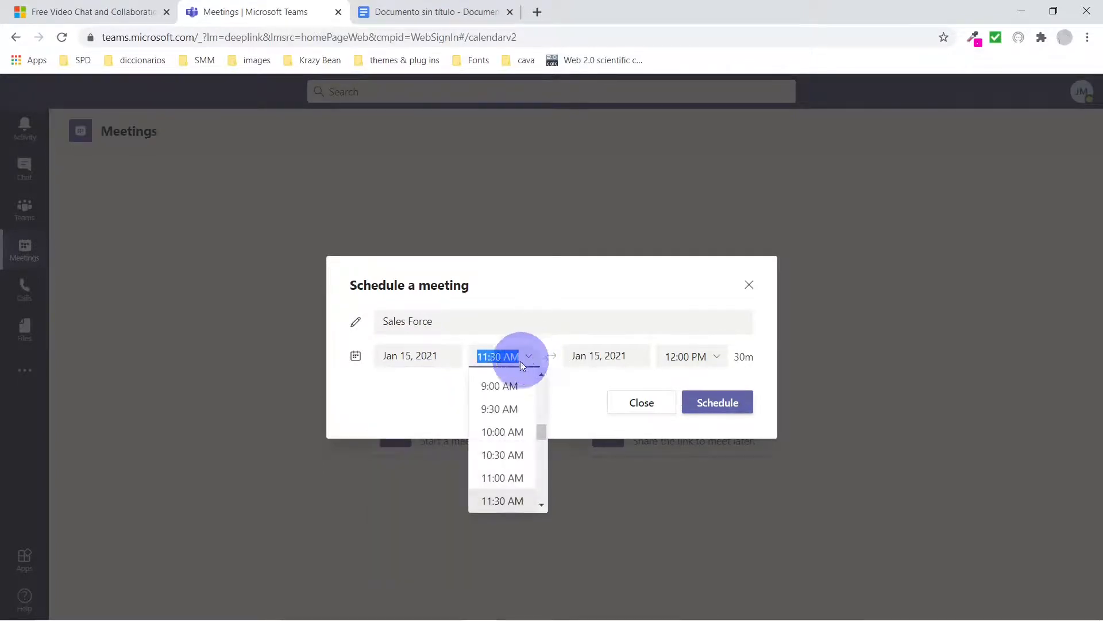
pyautogui.scroll(3, 502, 417)
pyautogui.click(499, 412)
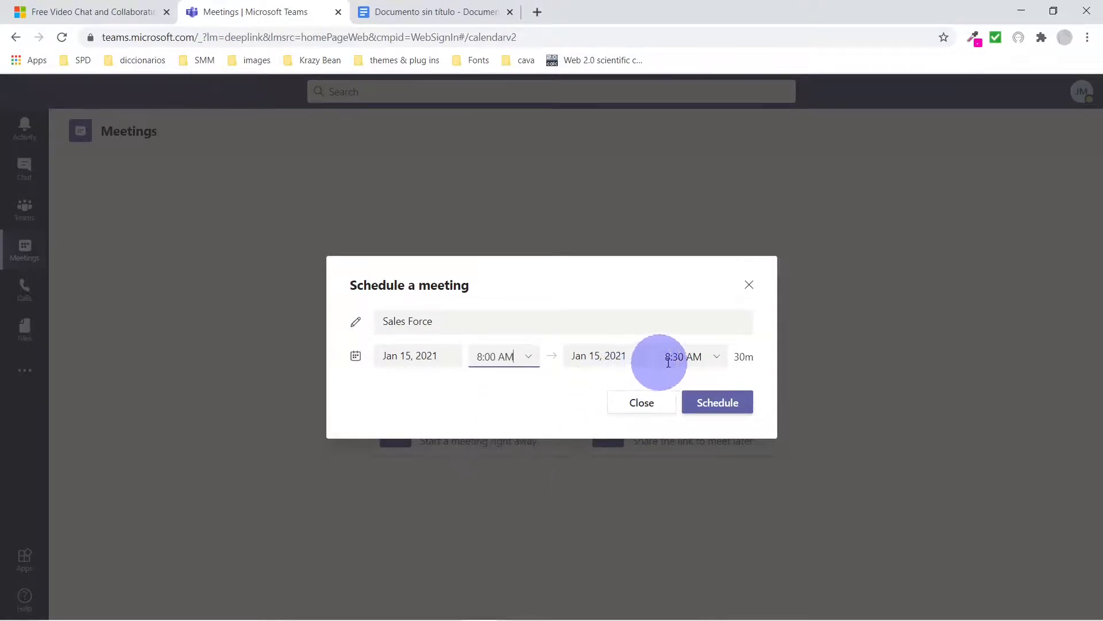
pyautogui.click(686, 360)
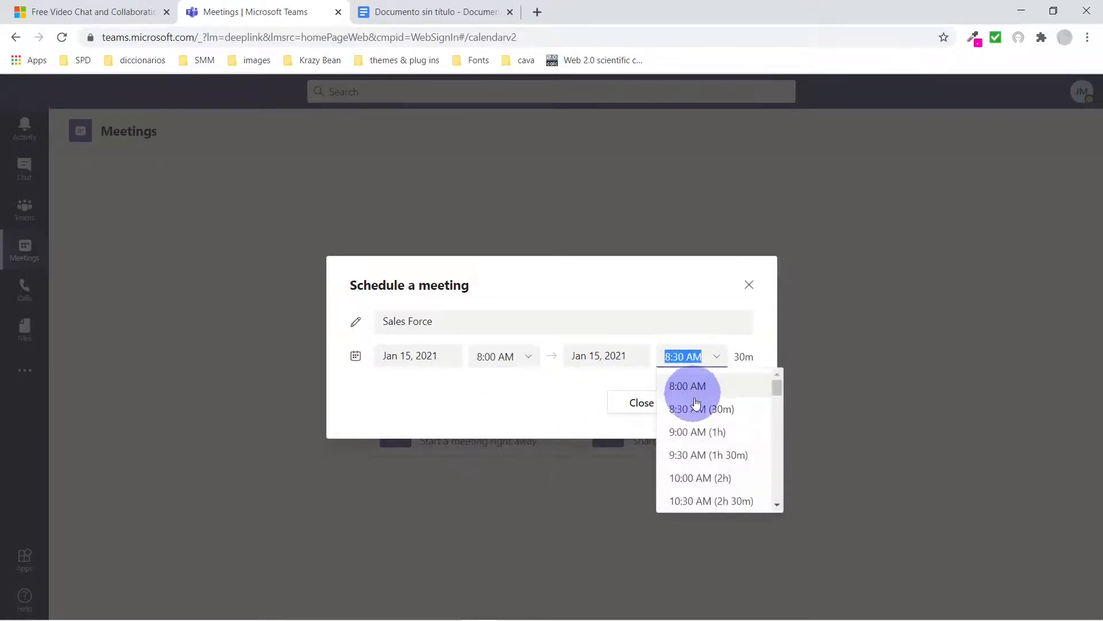
pyautogui.click(686, 431)
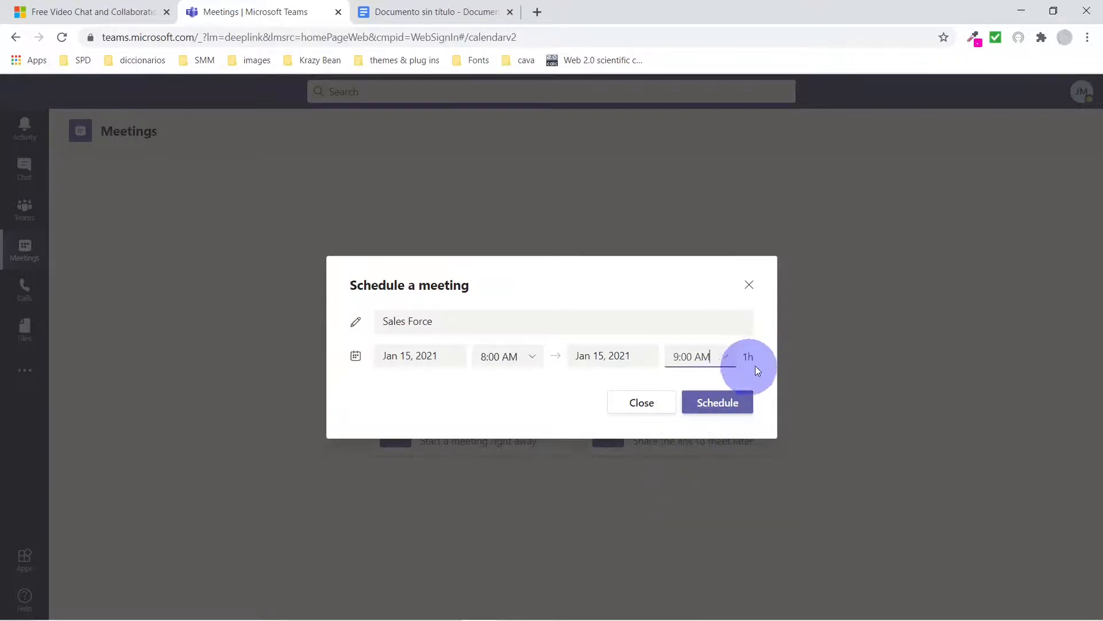
pyautogui.click(718, 403)
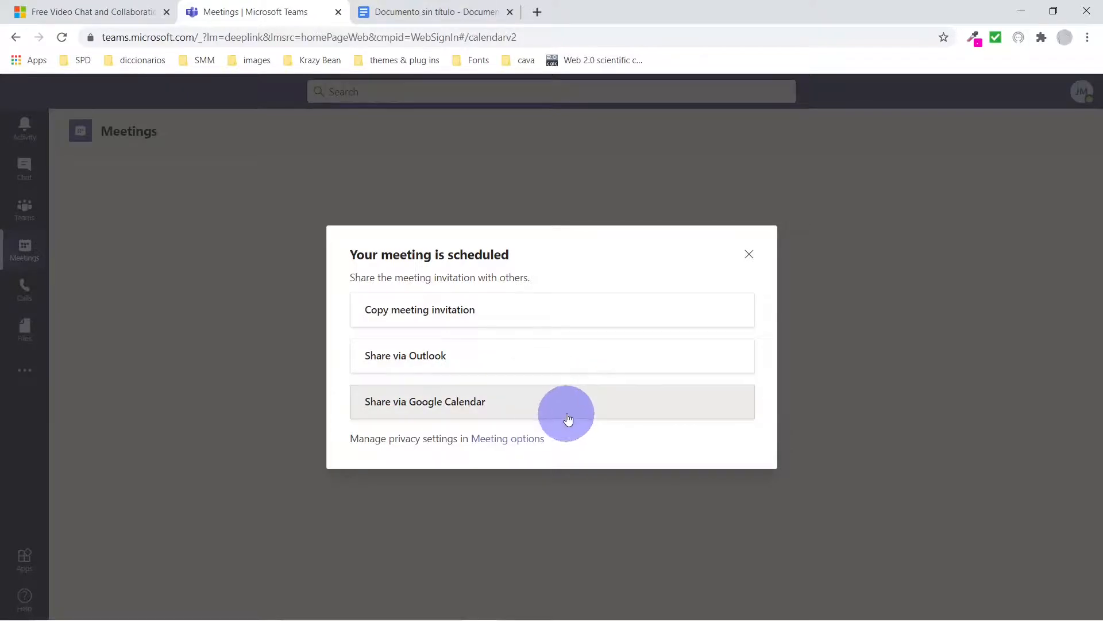
# - Preview sharing the meeting via Google Calendar, leave the event unsaved, and close the meeting's sharing options
pyautogui.click(474, 404)
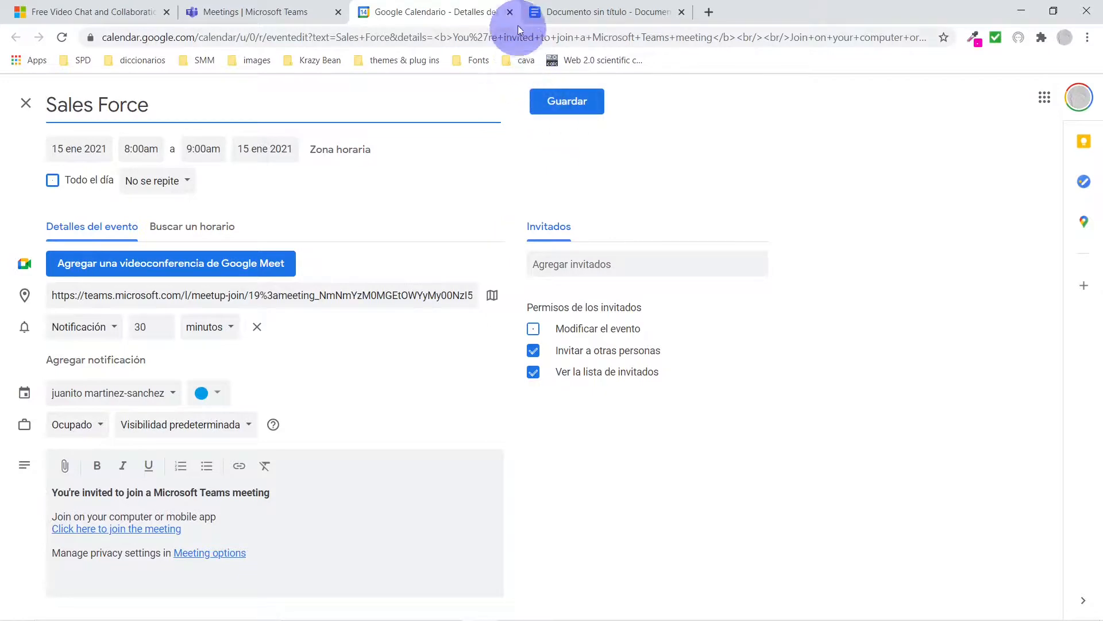
pyautogui.click(510, 12)
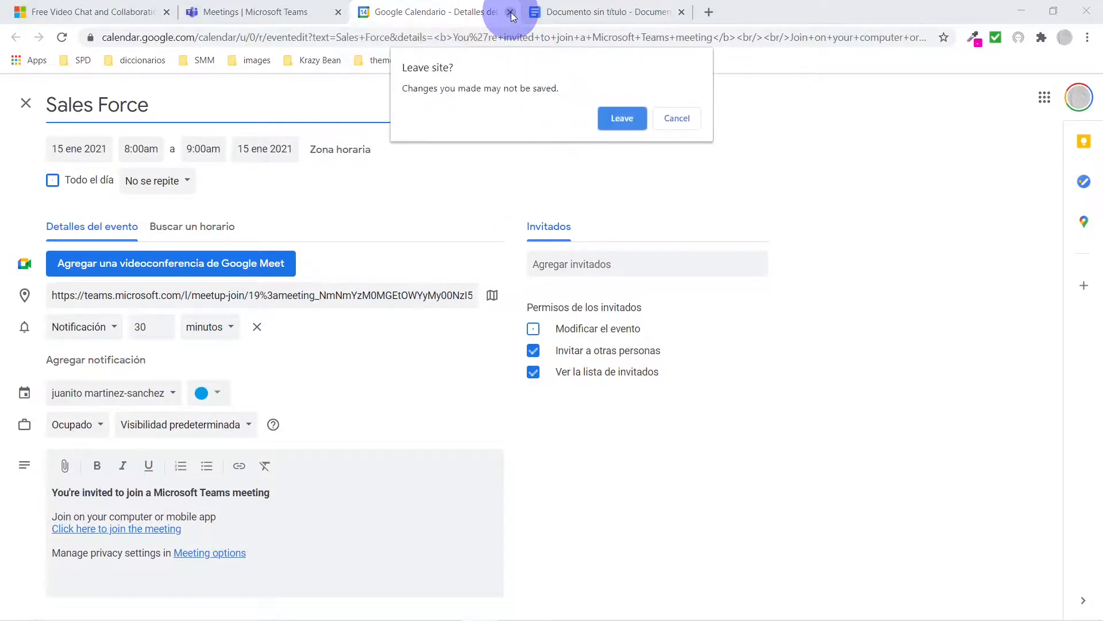
pyautogui.click(631, 126)
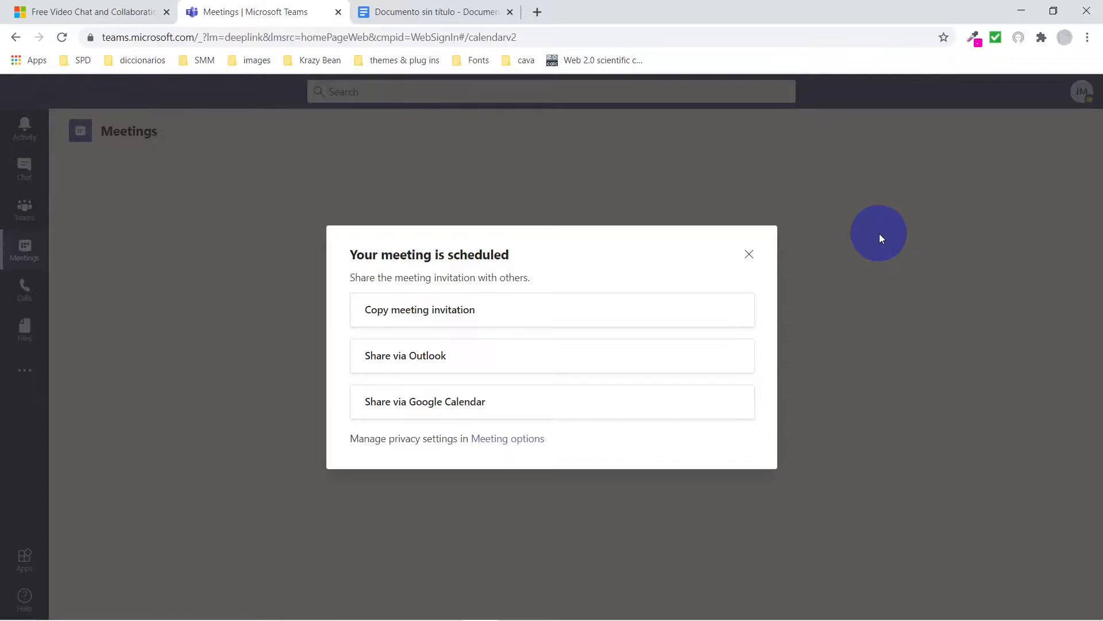
pyautogui.click(749, 254)
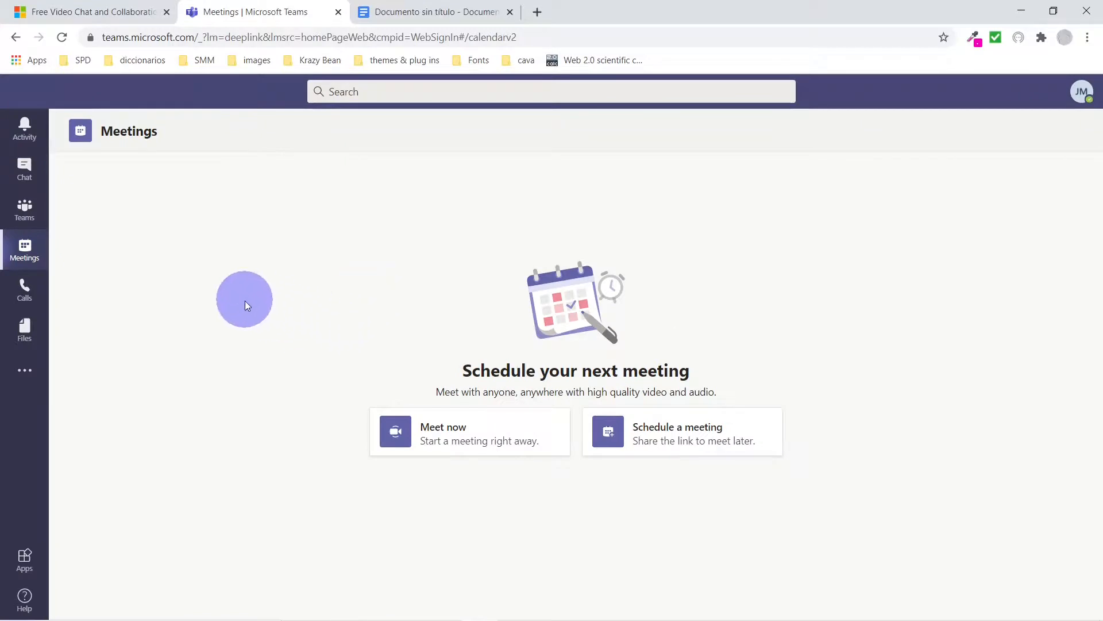
# - View the Calls area with its speed dial page and the form for making a call
pyautogui.click(24, 292)
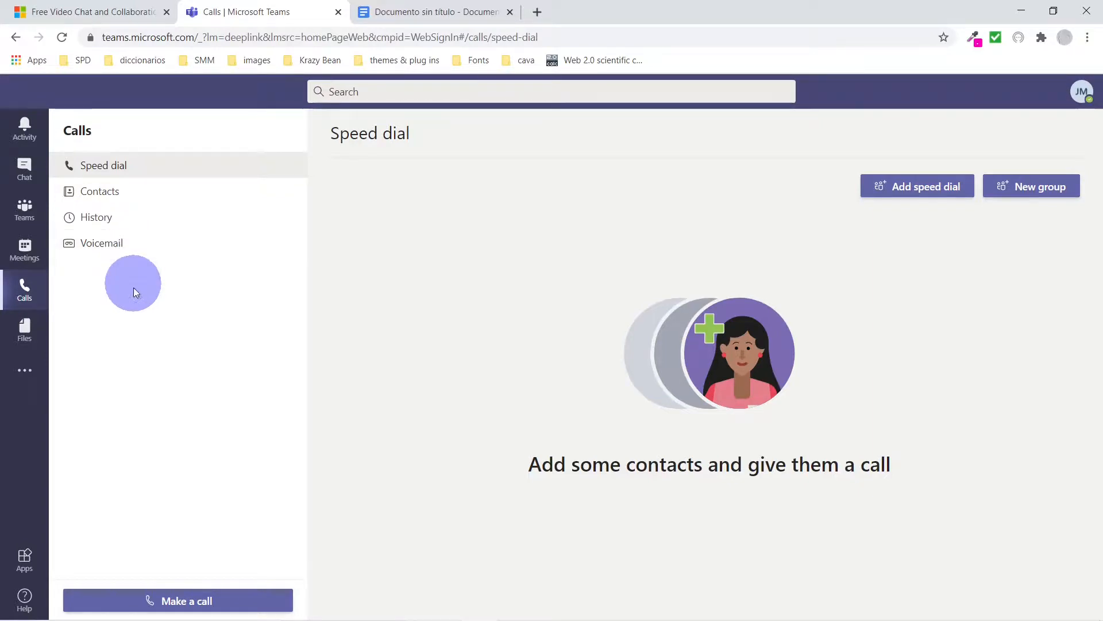
pyautogui.click(194, 602)
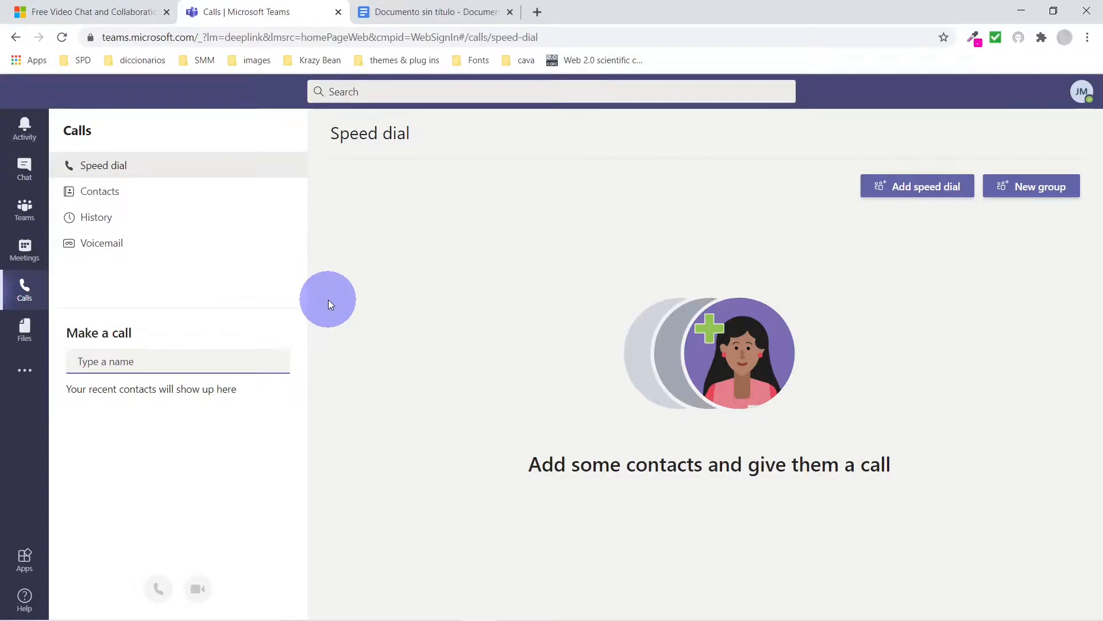
pyautogui.click(391, 295)
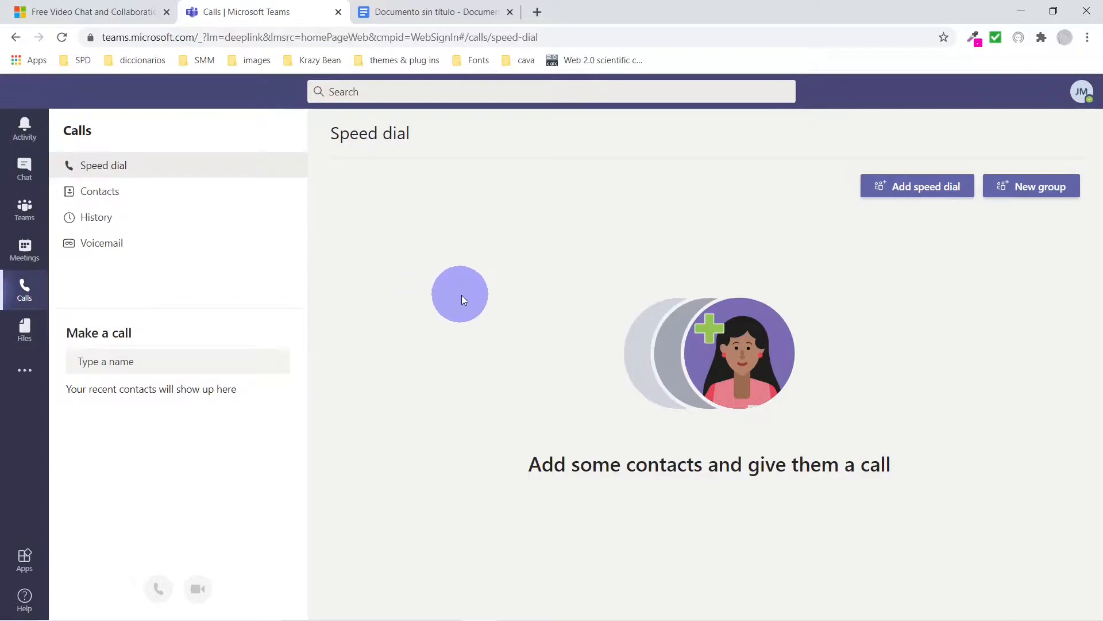
# - View the files of Sales Force's Printed Materials channel and of Family Gathering's short videos channel
pyautogui.click(29, 214)
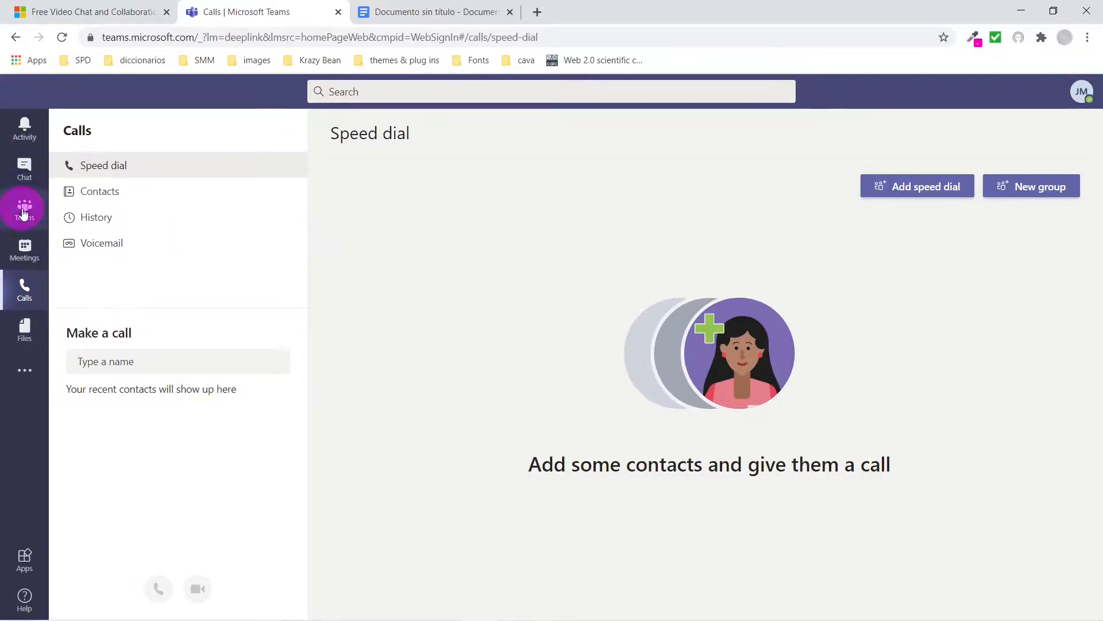
pyautogui.click(389, 318)
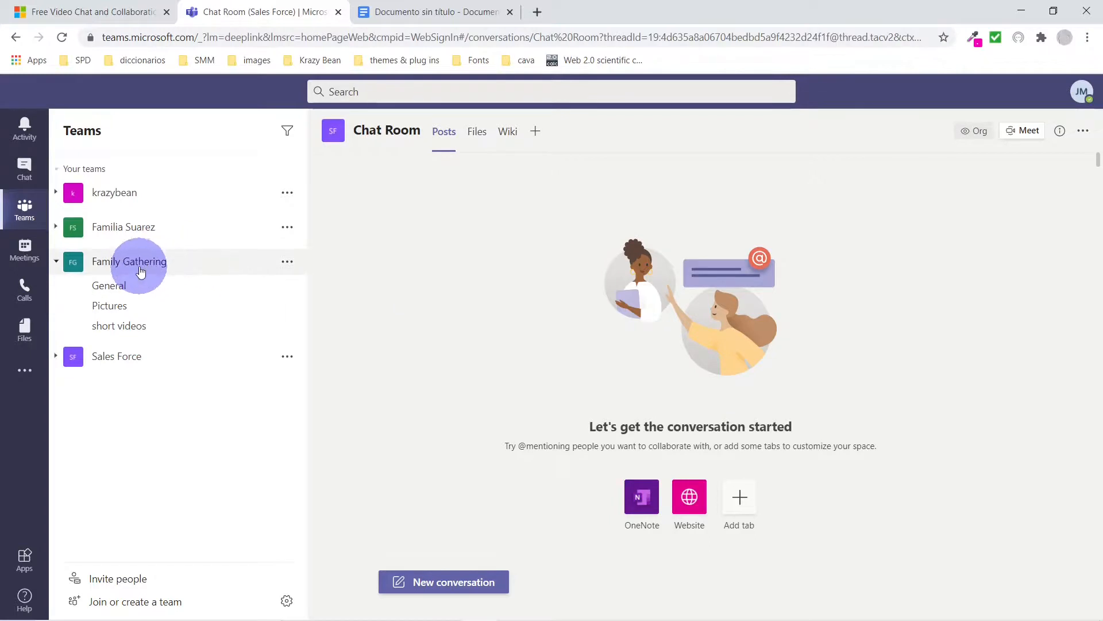
pyautogui.click(138, 358)
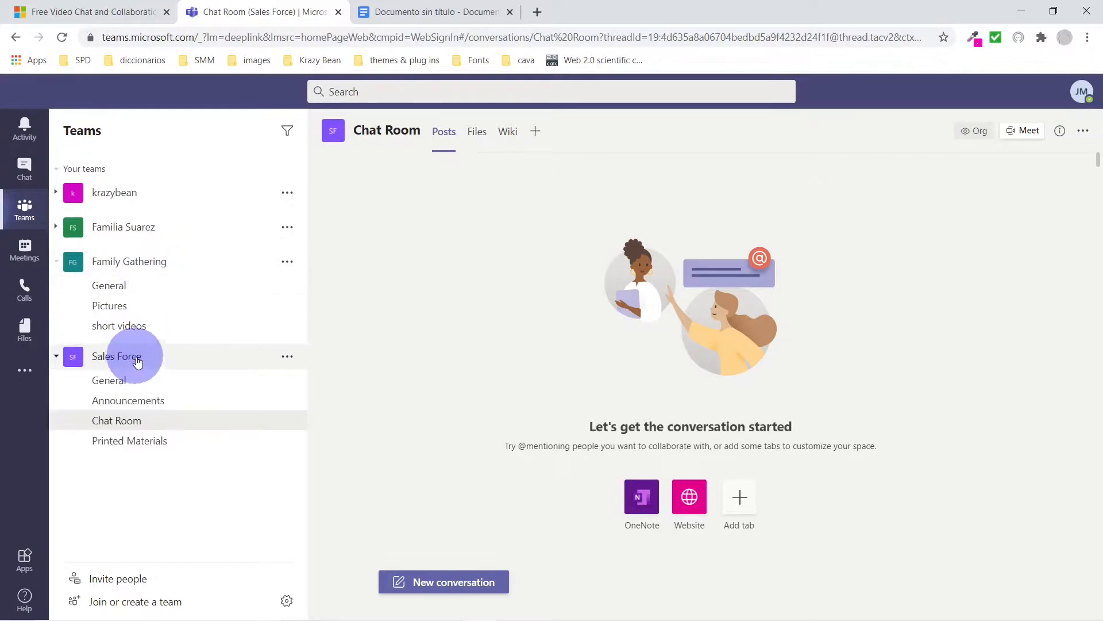
pyautogui.click(133, 441)
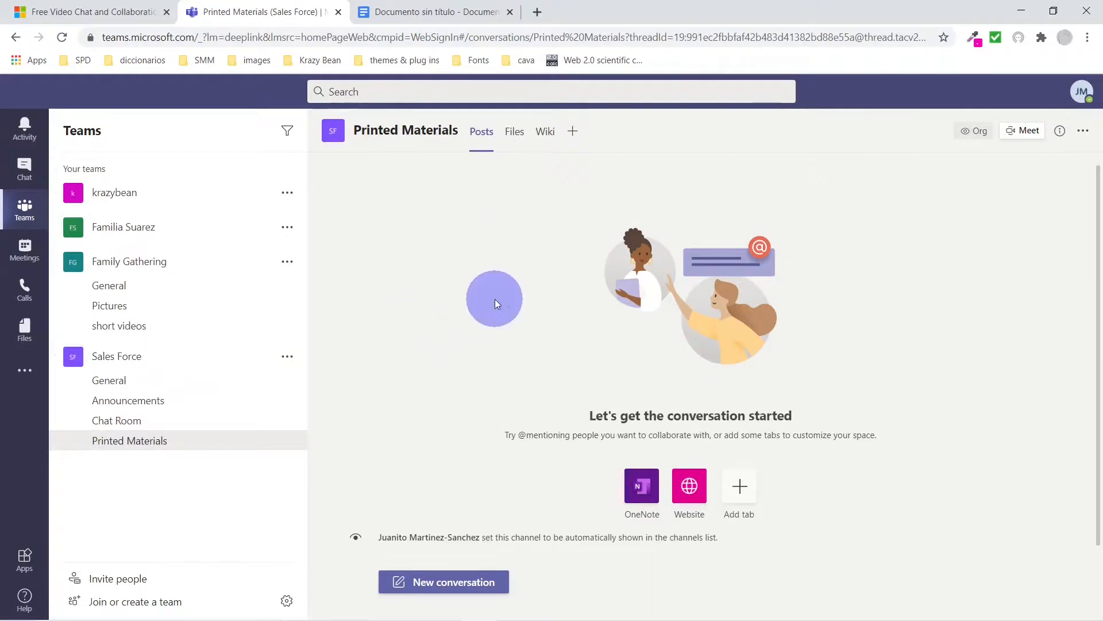
pyautogui.click(520, 136)
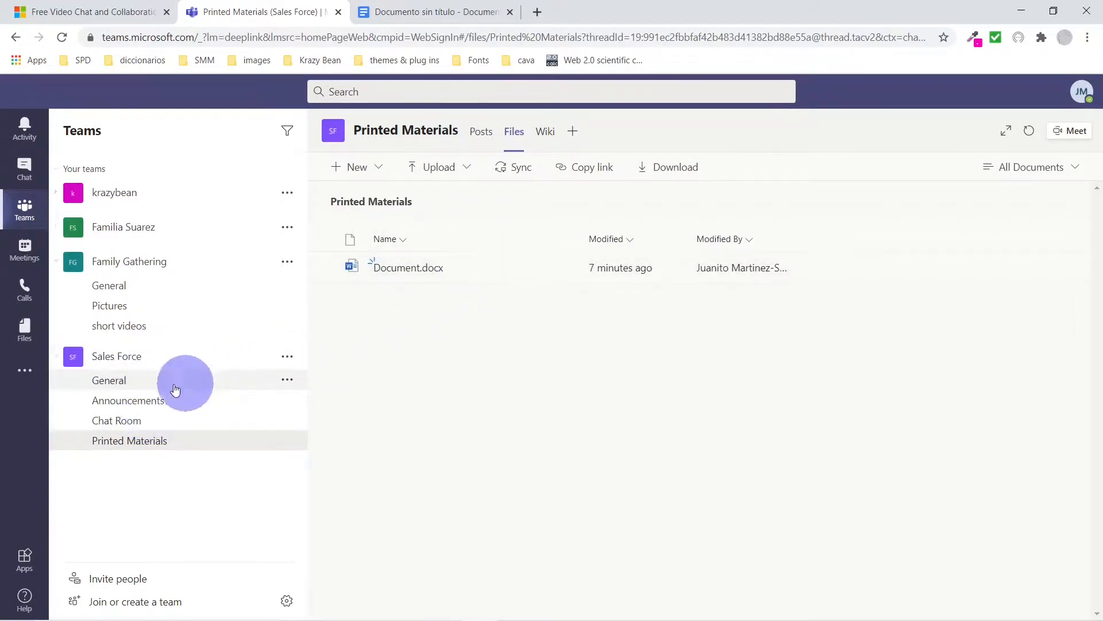
pyautogui.click(135, 333)
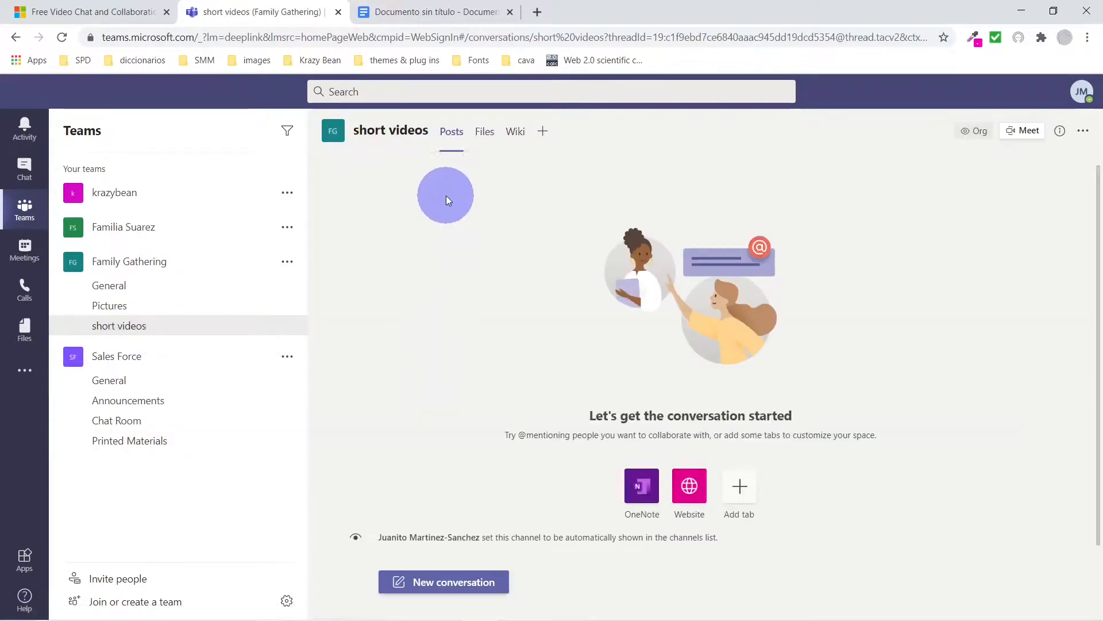
pyautogui.click(485, 133)
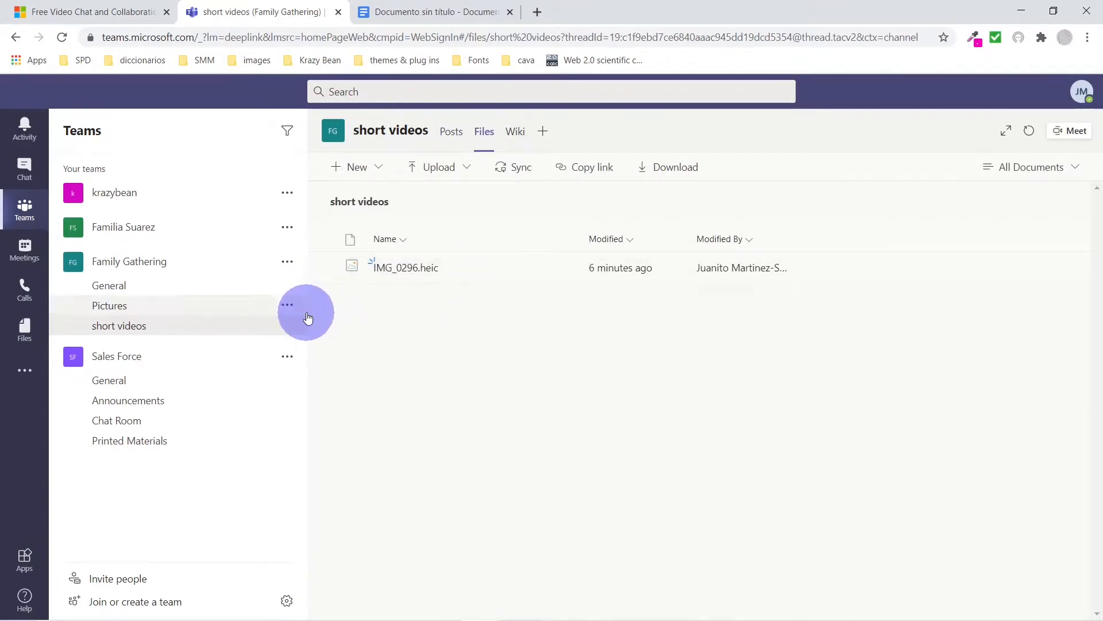
pyautogui.click(133, 364)
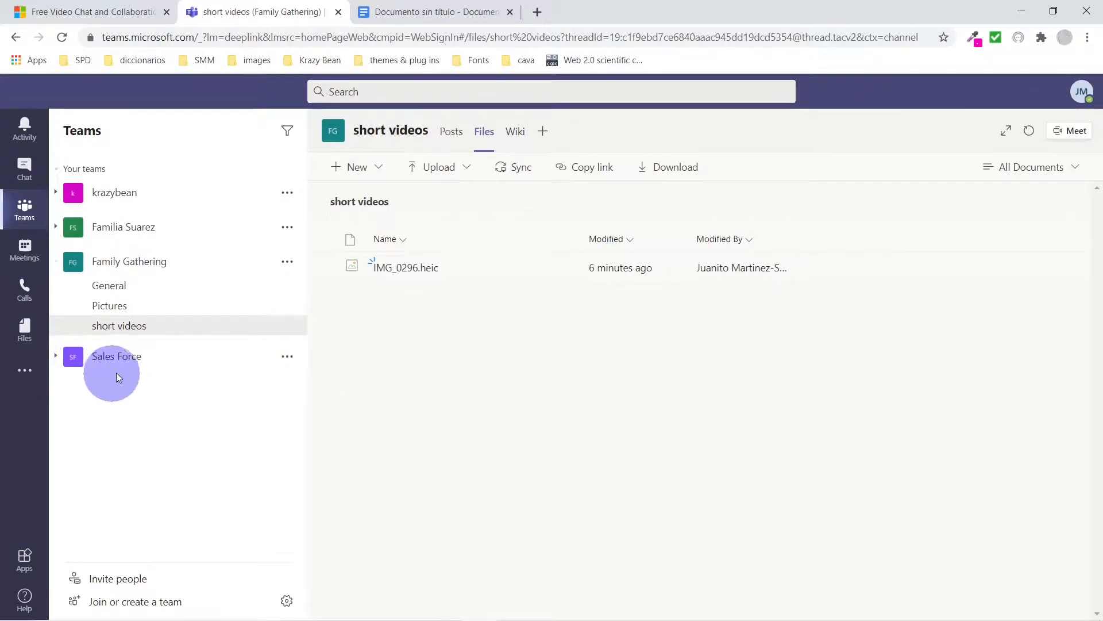
pyautogui.click(163, 264)
pyautogui.click(123, 297)
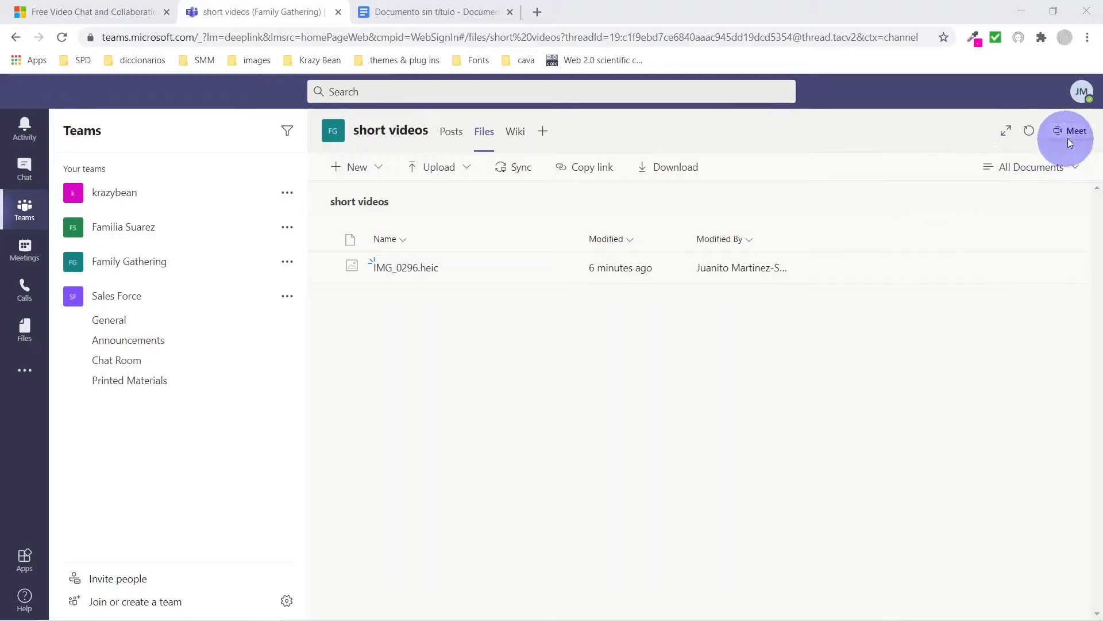
# - Start an instant meeting in Family Gathering's short videos channel with the subject "Sales Force" and the camera off
pyautogui.click(1066, 134)
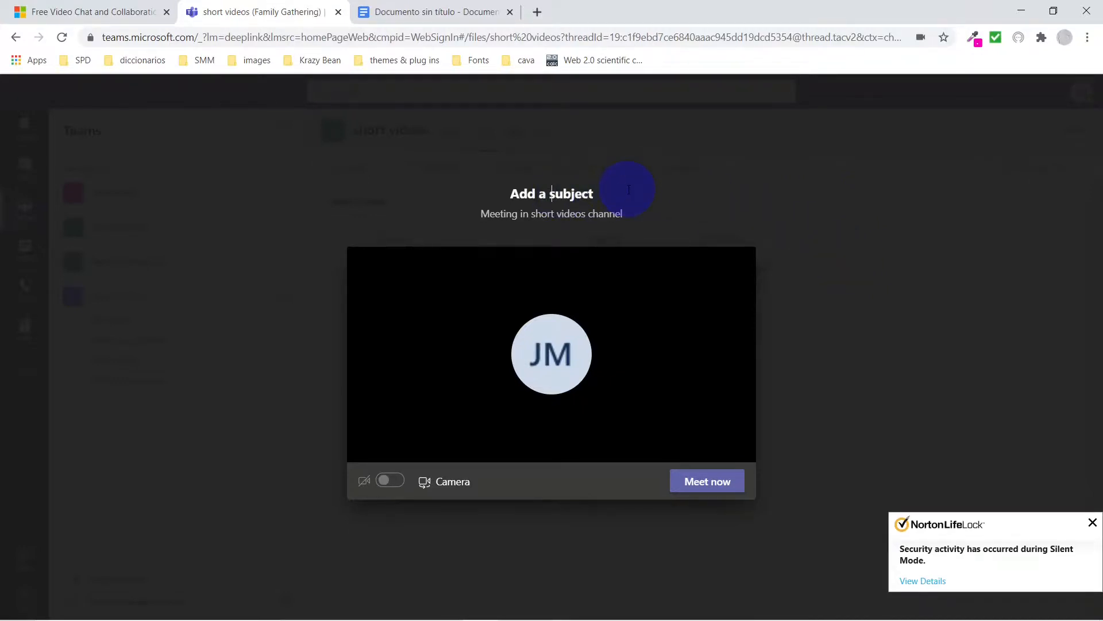
pyautogui.write('Sales For')
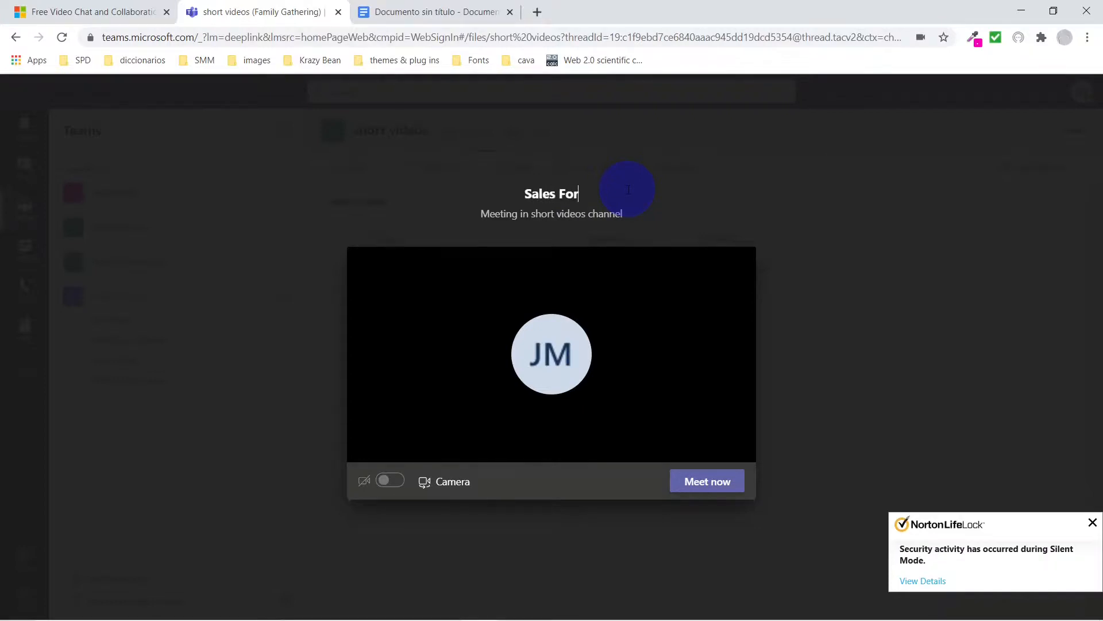
pyautogui.write('ce')
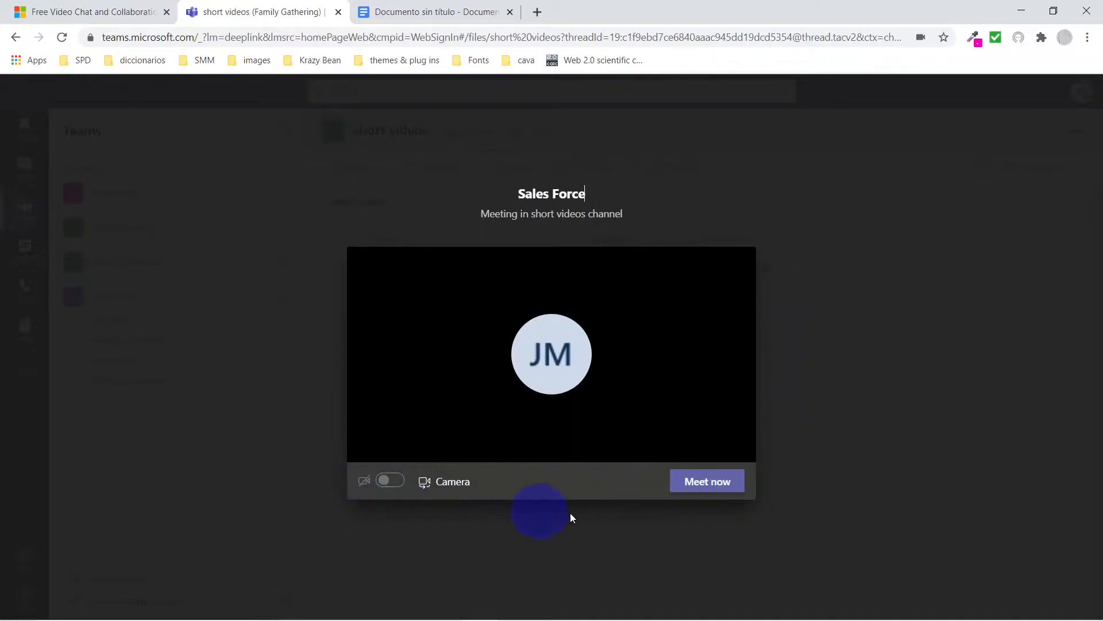
pyautogui.click(708, 486)
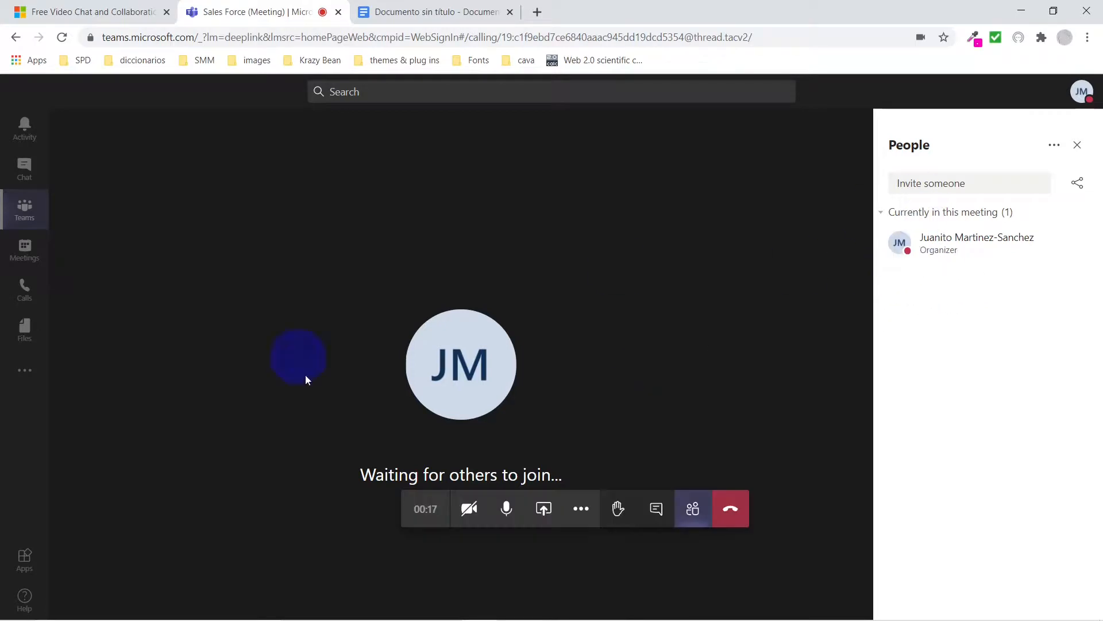
# - Look at the Microsoft Teams free version web page during the meeting, return to the meeting, and view its additional options
pyautogui.click(86, 11)
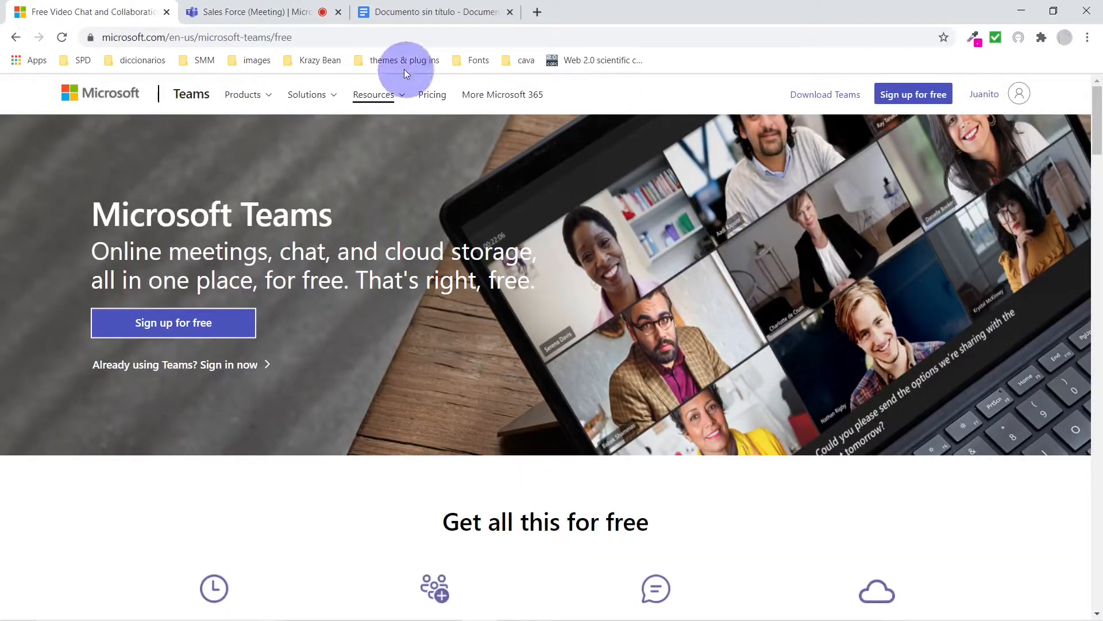
pyautogui.click(254, 17)
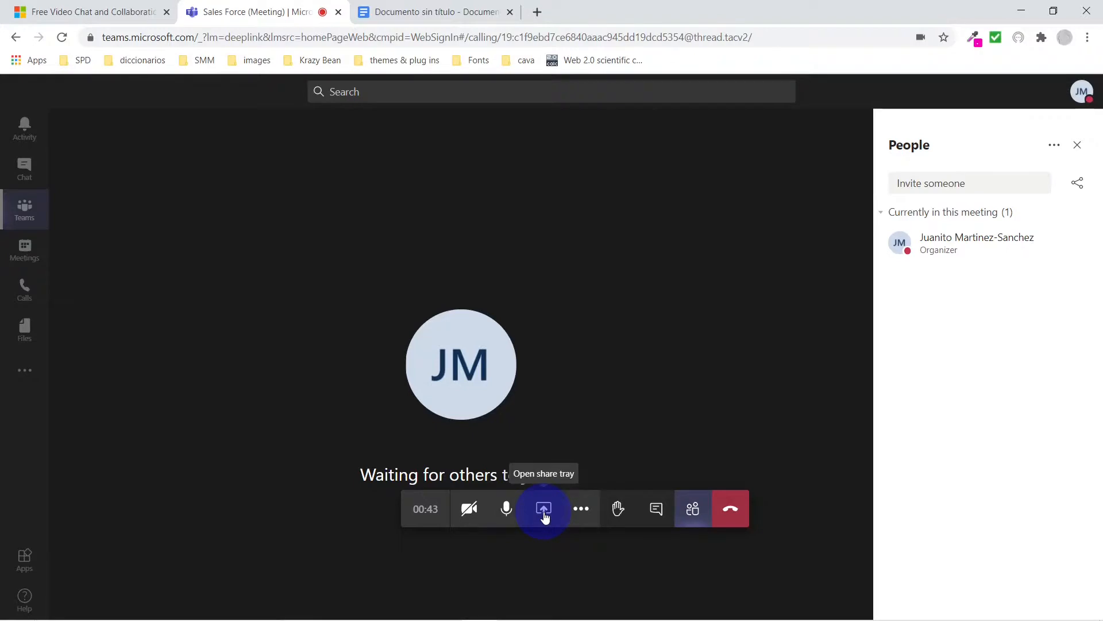
pyautogui.click(582, 513)
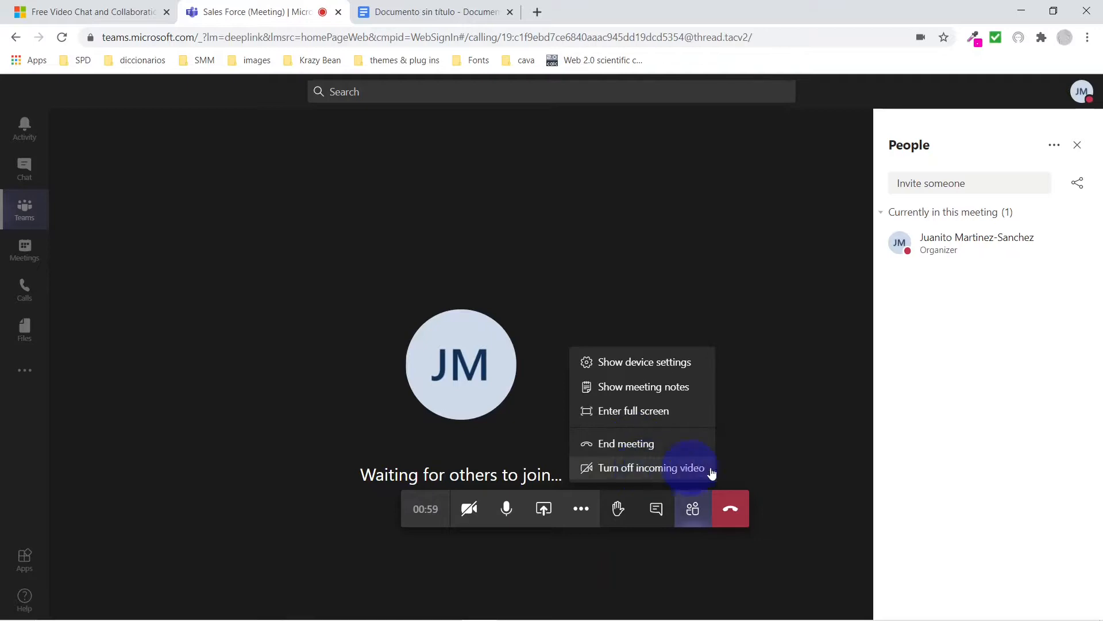
pyautogui.click(802, 429)
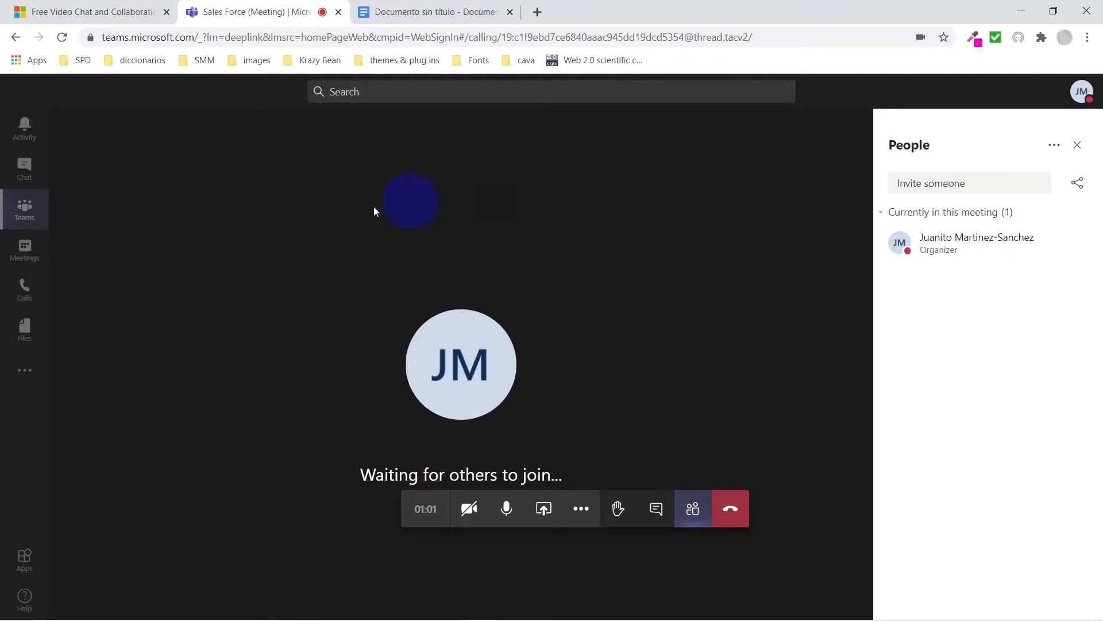
# - Raise your hand in the meeting, and view the meeting chat before closing it
pyautogui.click(619, 512)
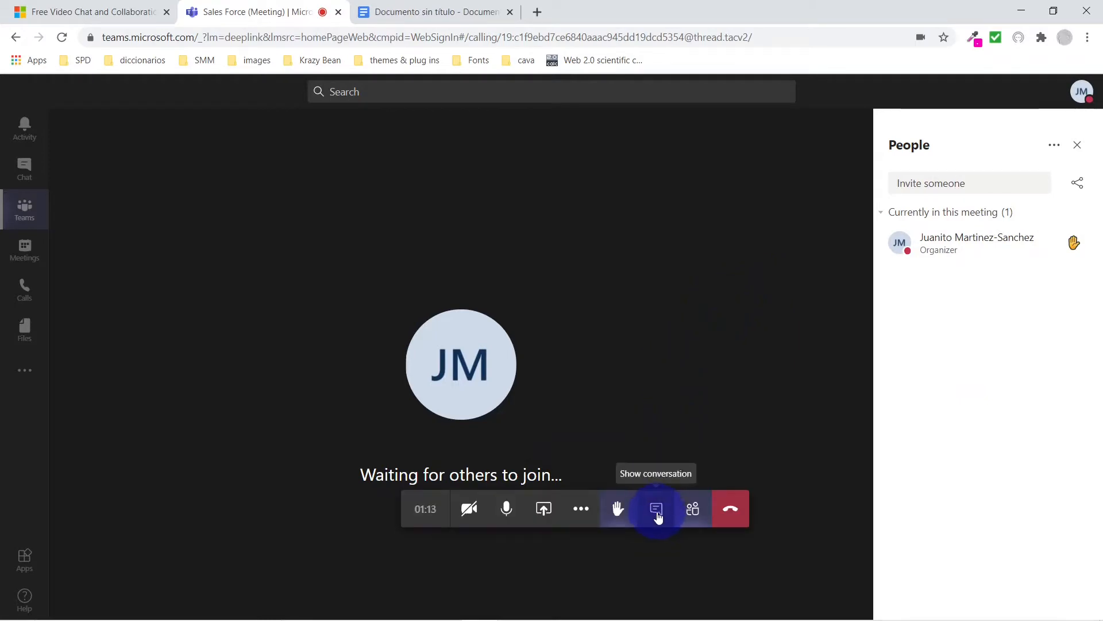
pyautogui.click(658, 516)
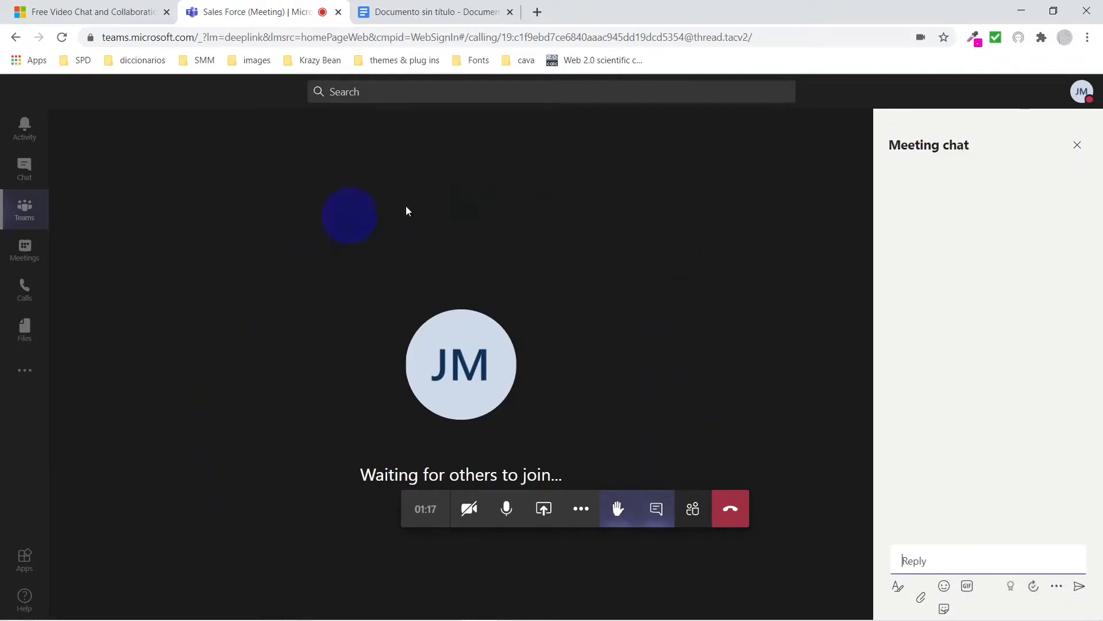
pyautogui.click(927, 558)
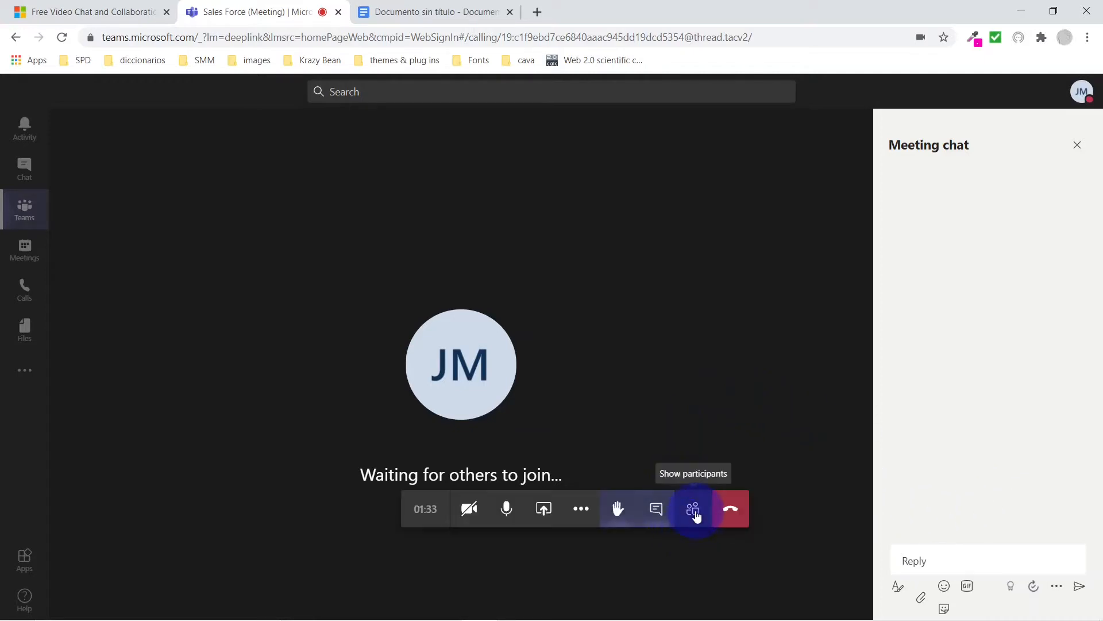
pyautogui.click(1077, 144)
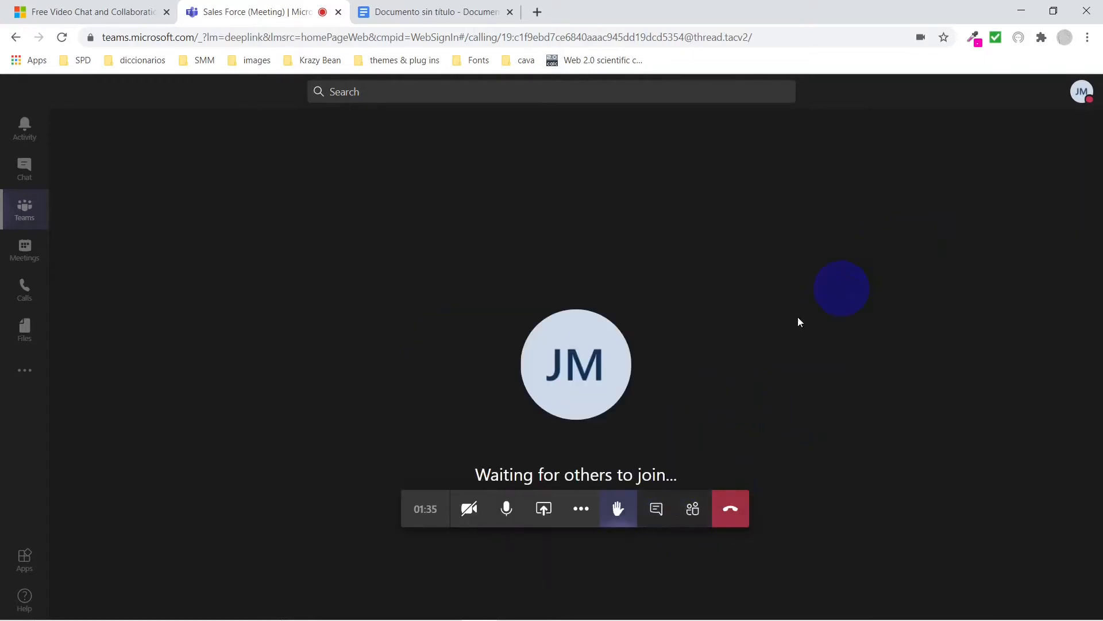
# - Look up a person to invite in the meeting's participant list using "s", without inviting anyone, and close the list
pyautogui.click(693, 512)
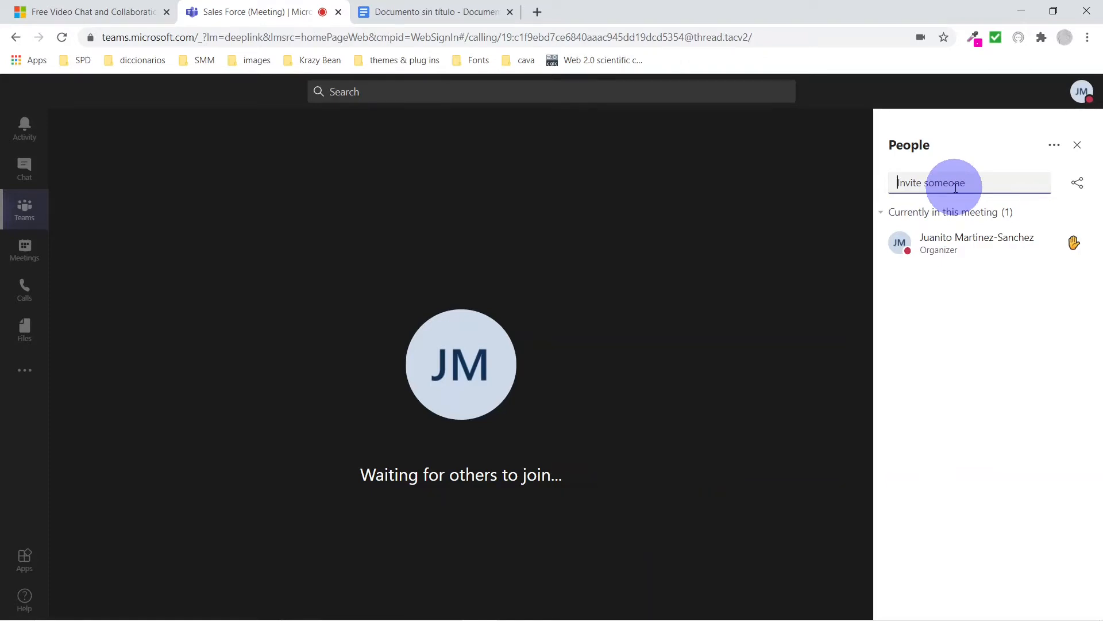
pyautogui.write('s')
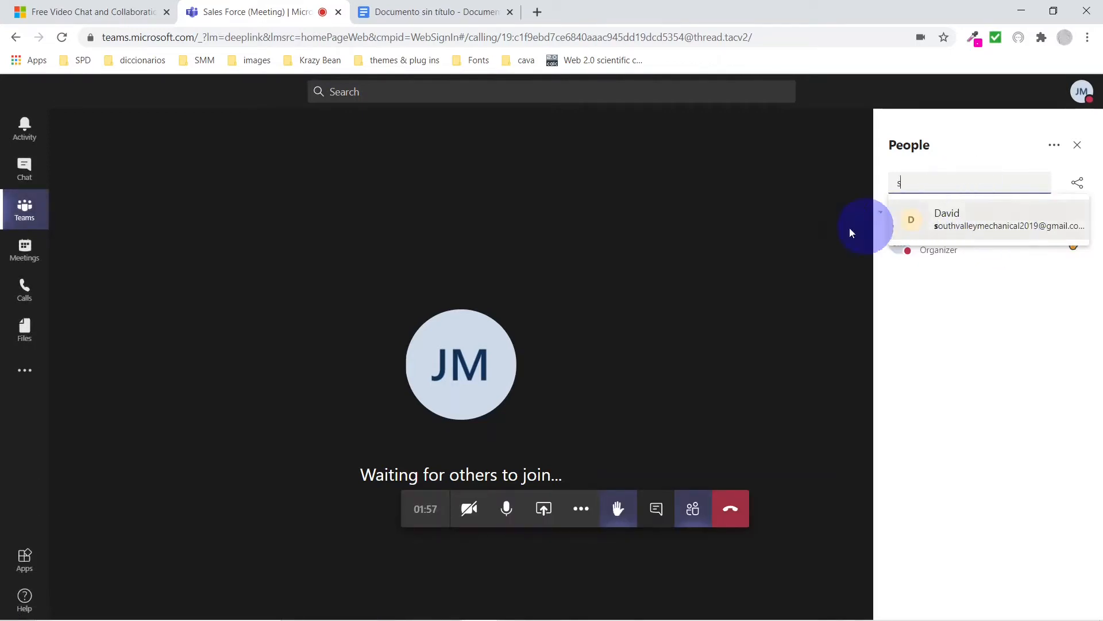
pyautogui.click(829, 210)
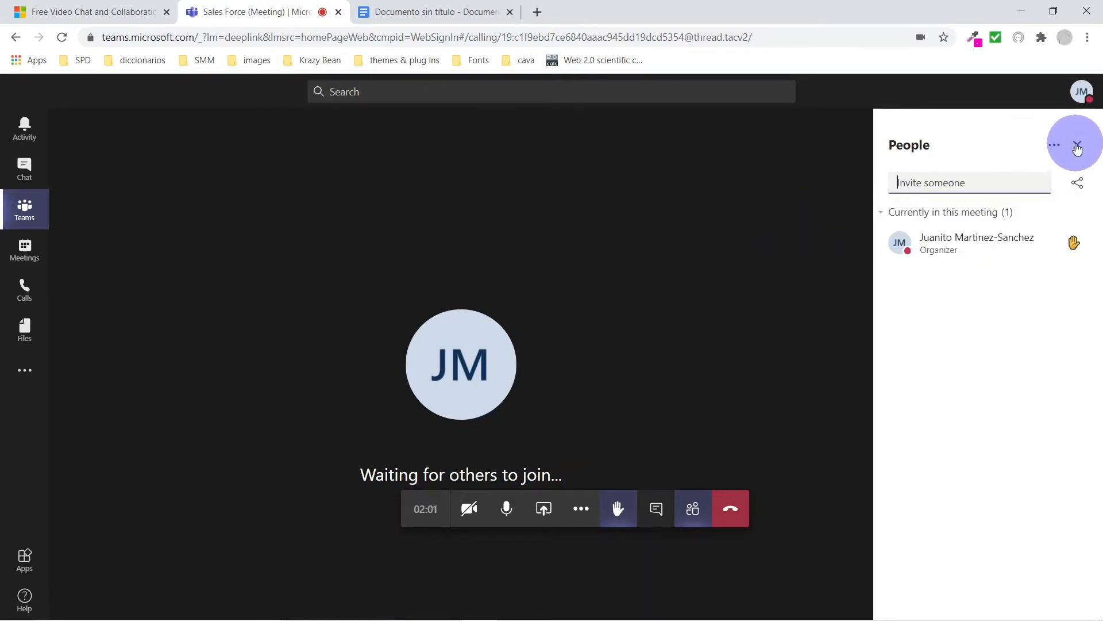
pyautogui.click(1073, 146)
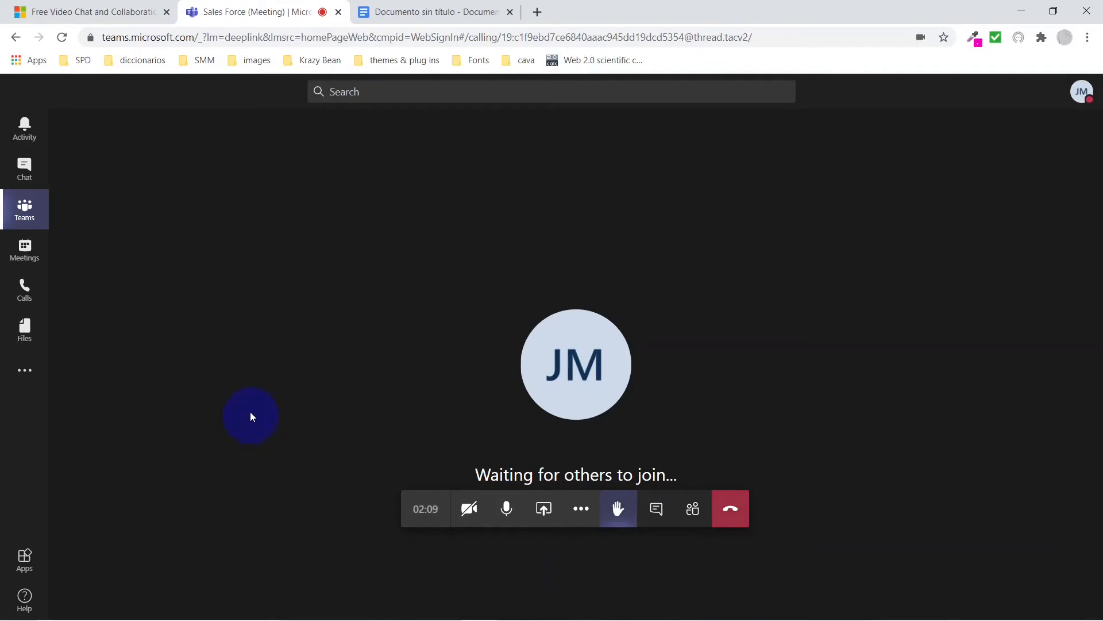
# - View the shared Microsoft Teams files while the meeting keeps running, and return to the full meeting view
pyautogui.click(24, 328)
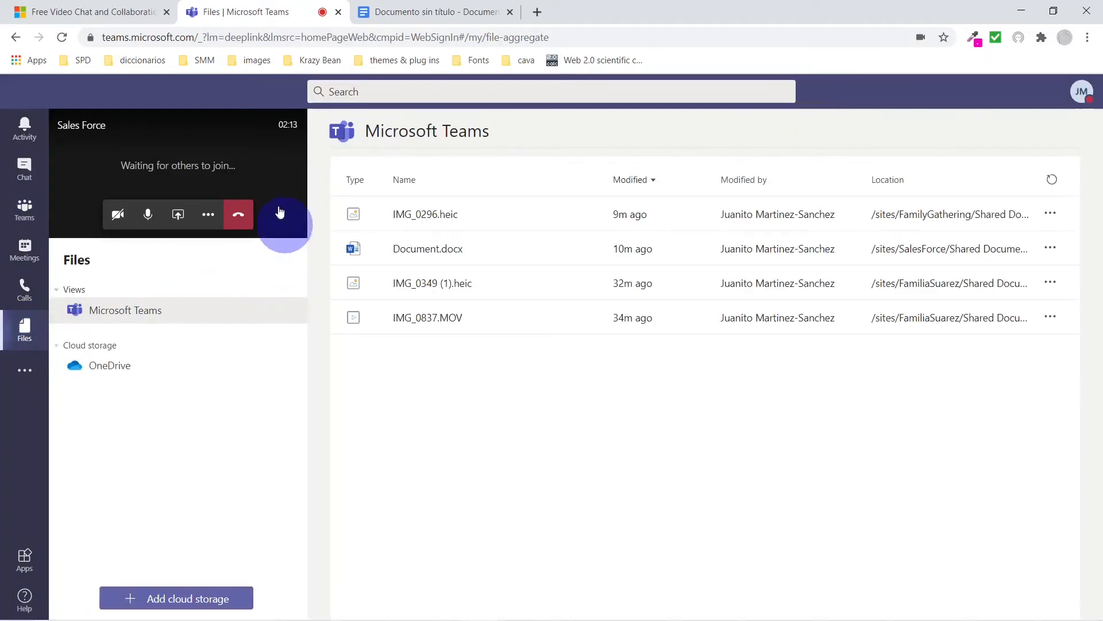
pyautogui.click(199, 167)
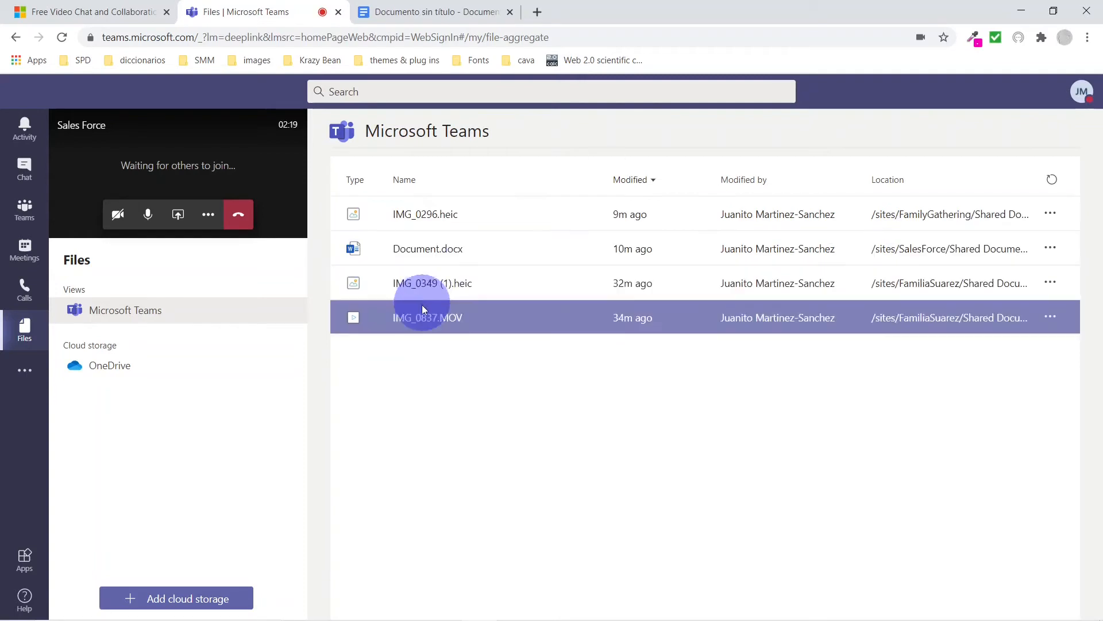
pyautogui.click(232, 143)
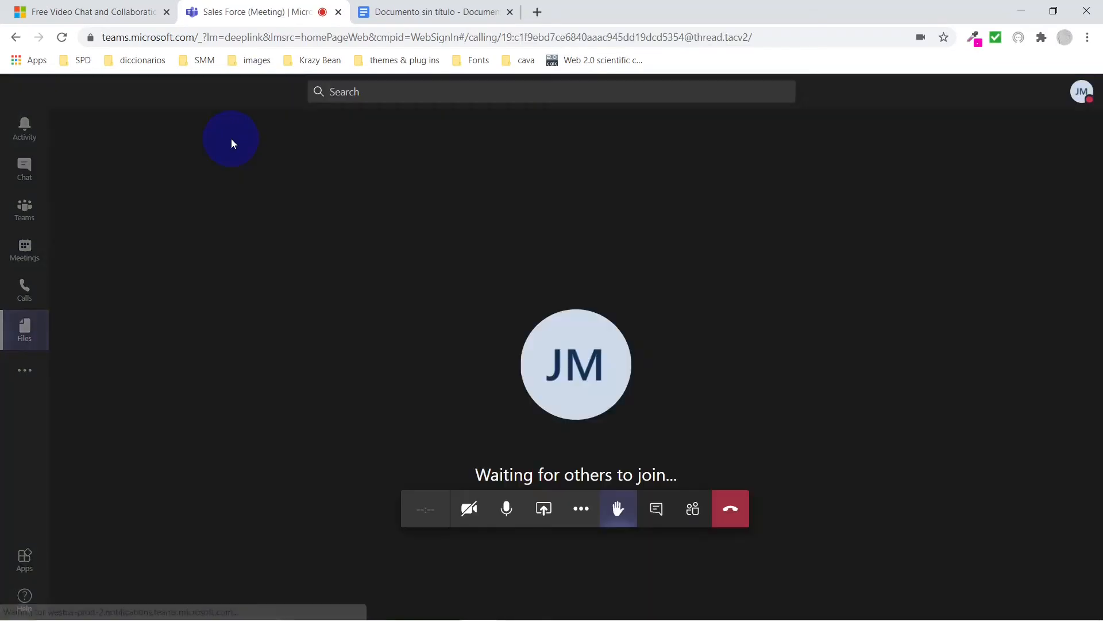